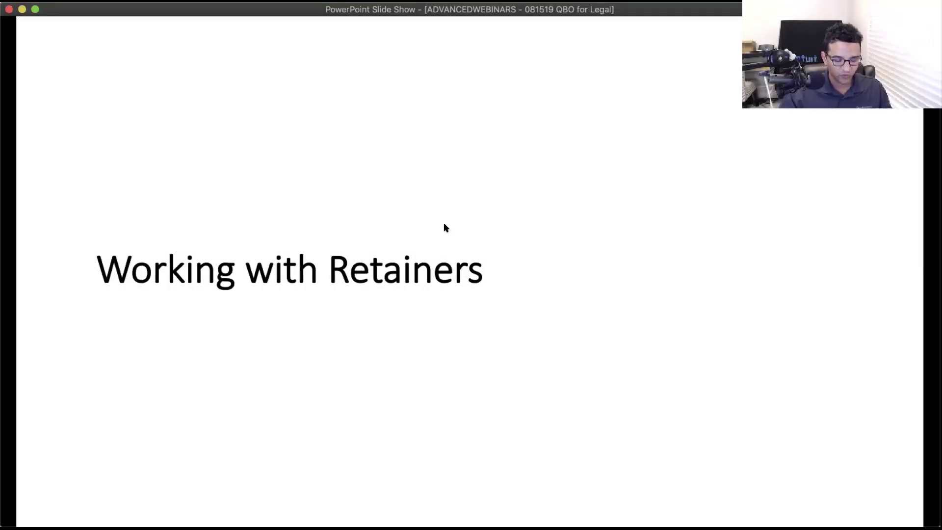
# - Advance the slide show to the Invoicing a Retainer slide showing invoice #1002's $5,000.00 Retainer line
pyautogui.press('Right')
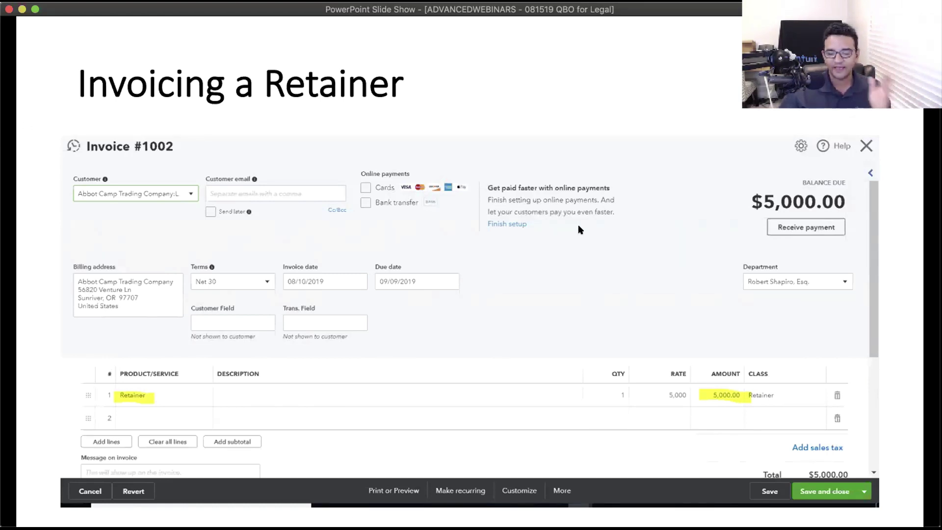
# - Advance past Applying Retainer to the Retainer Liability Report slide totaling $1,100.00
pyautogui.press('Right')
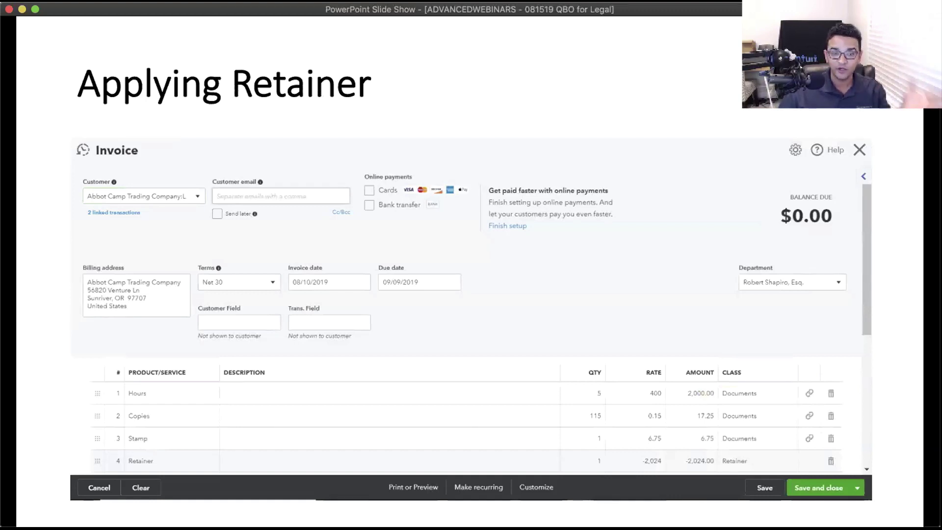
pyautogui.press('Right')
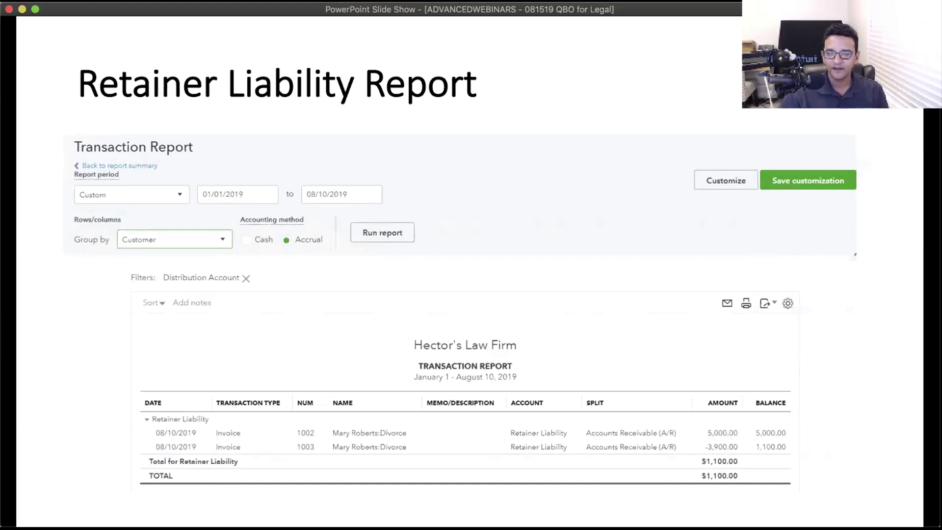
# - Step to the summary slide and back to the report, then exit the full-screen slide show
pyautogui.press('Right')
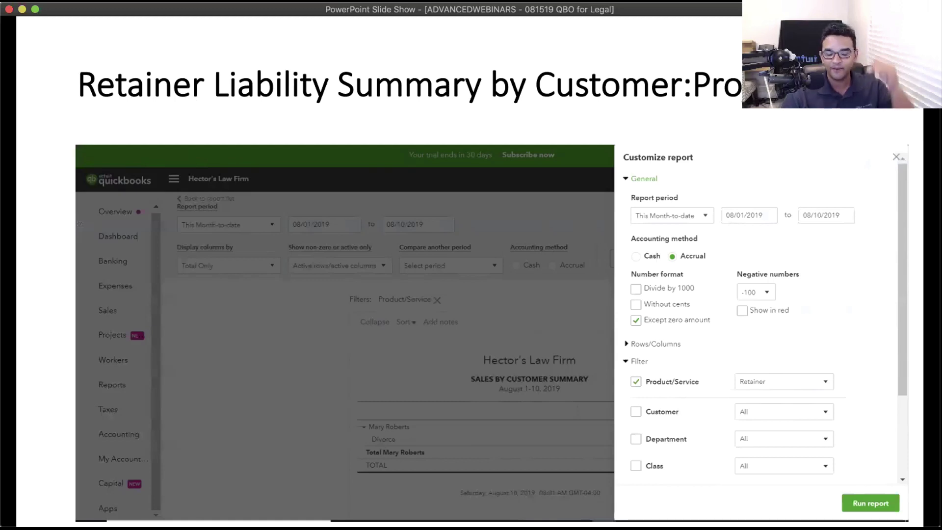
pyautogui.press('Left')
pyautogui.press('Right')
pyautogui.press('Right')
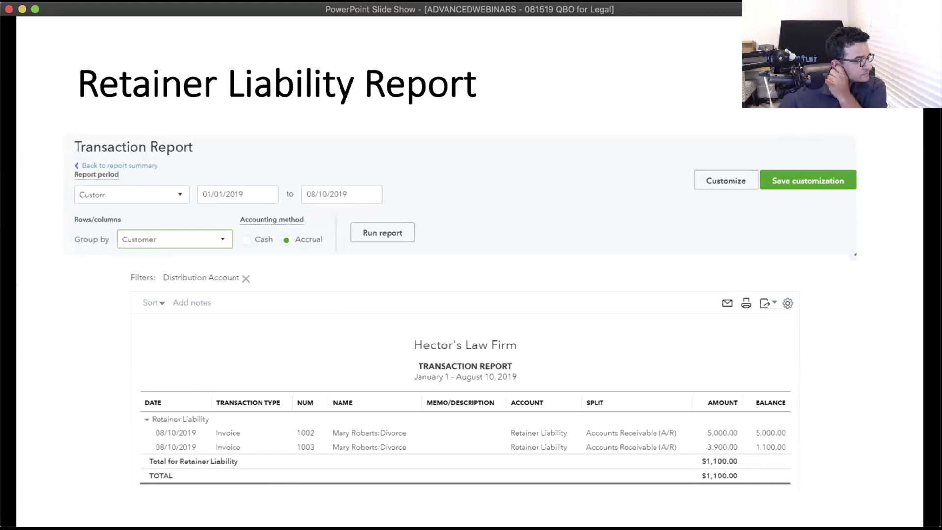
pyautogui.press('ctrl+super+f')
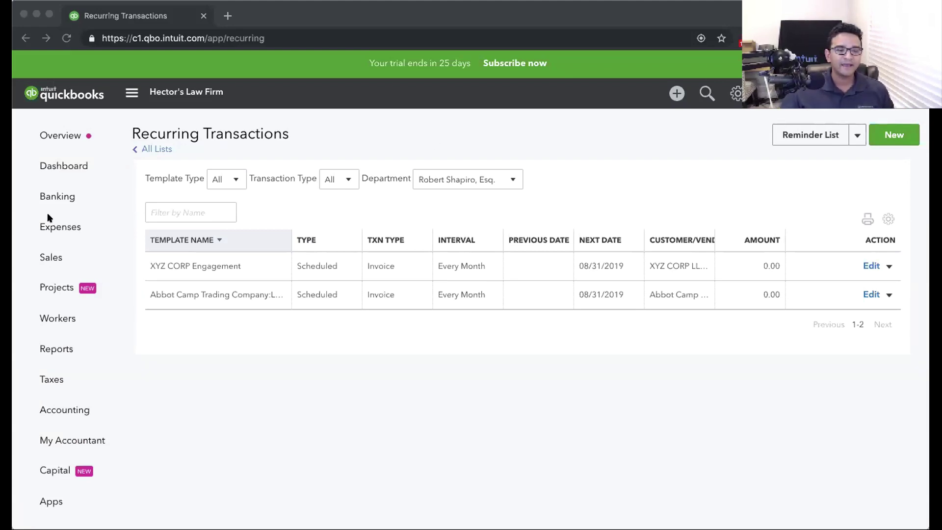
# - Open the Retainer service's edit form from the Products and Services list
pyautogui.click(731, 96)
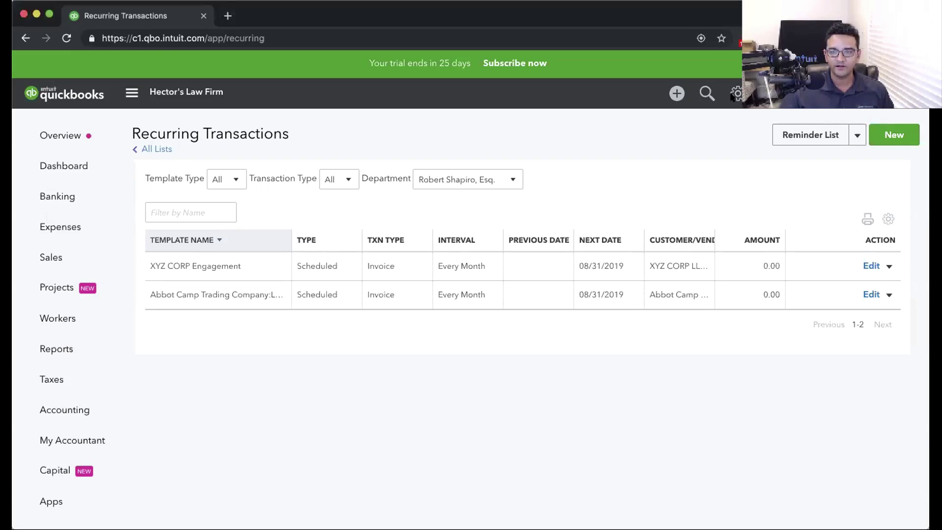
pyautogui.click(736, 94)
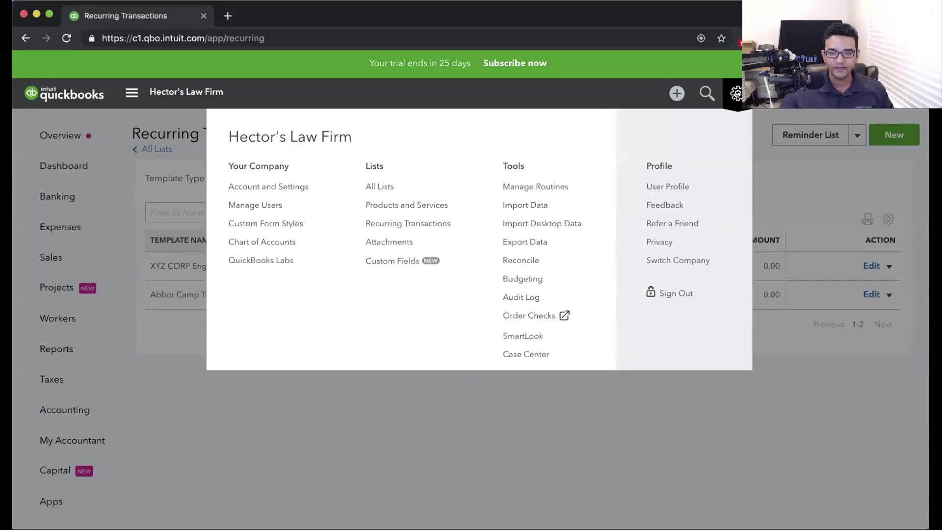
pyautogui.click(411, 206)
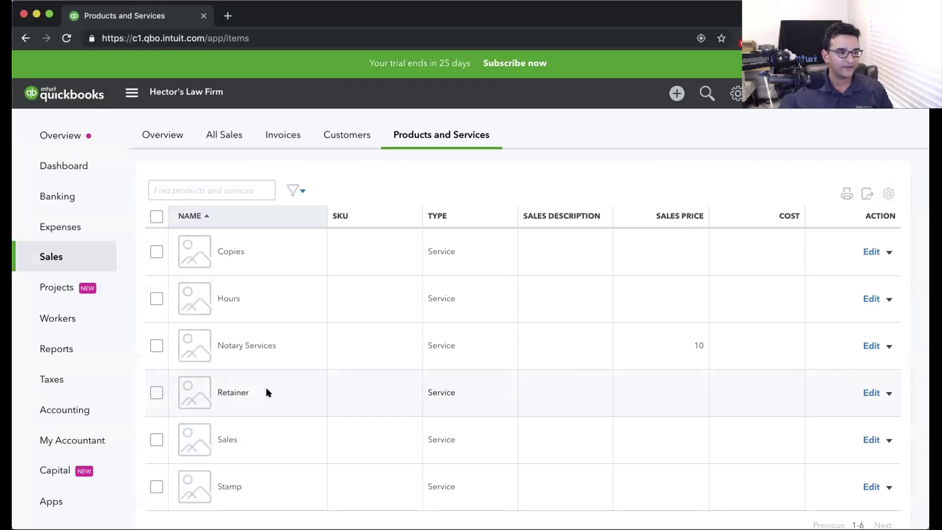
pyautogui.click(865, 392)
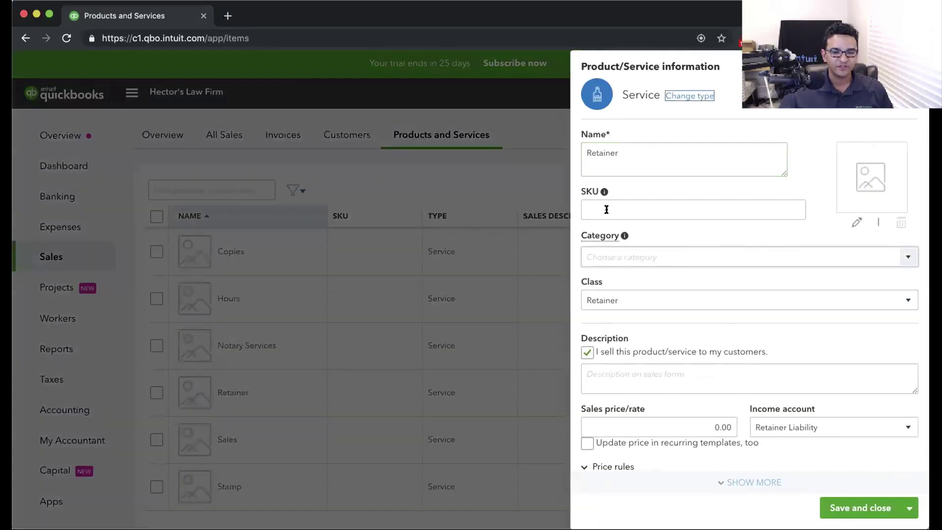
# - Confirm Retainer Liability as the Retainer service's income account and save the service
pyautogui.doubleClick(636, 152)
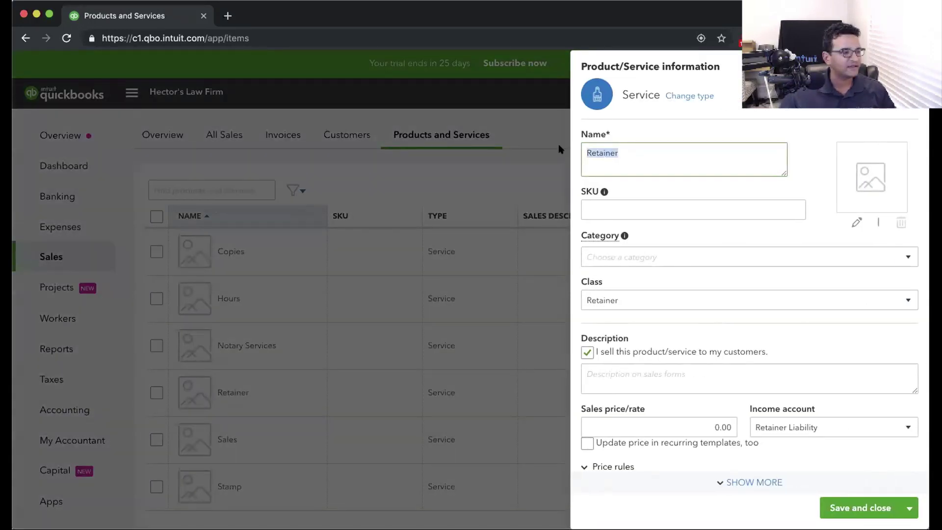
pyautogui.click(907, 426)
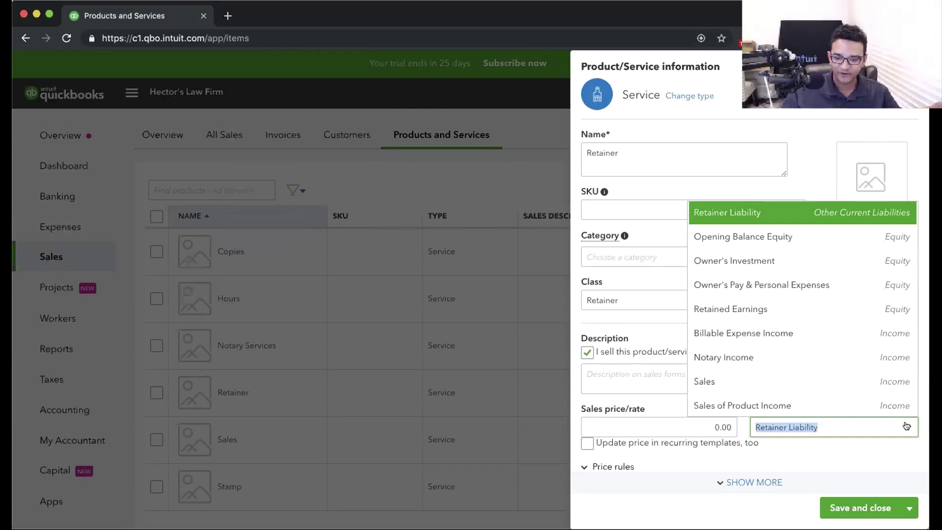
pyautogui.click(888, 440)
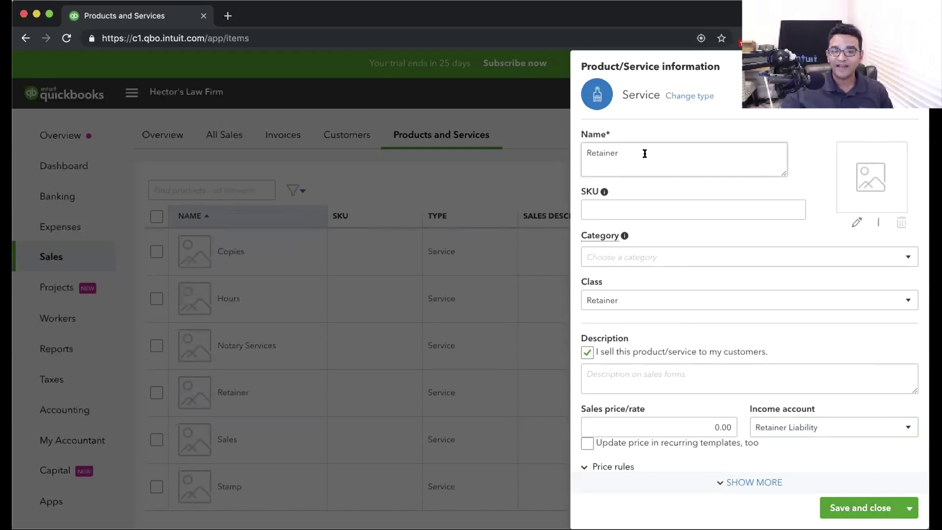
pyautogui.moveTo(643, 151); pyautogui.dragTo(540, 154)
pyautogui.click(841, 423)
pyautogui.click(908, 427)
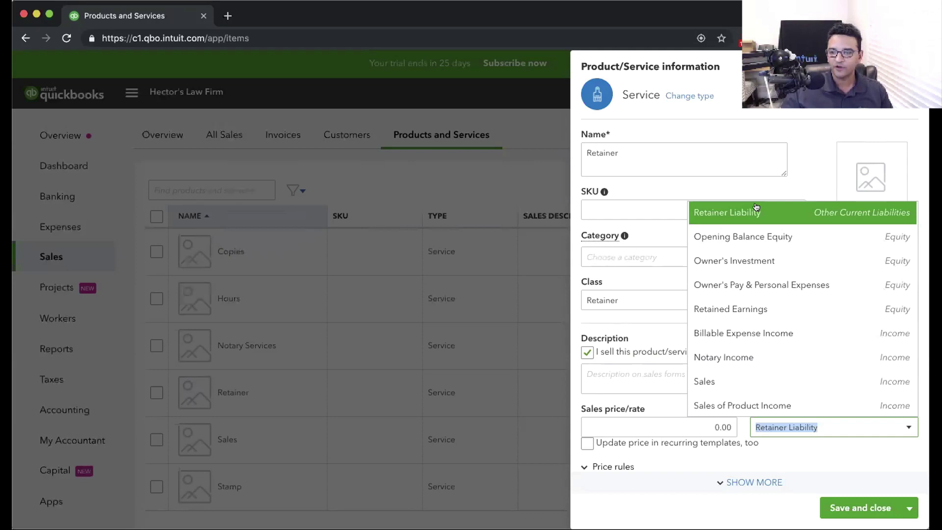
pyautogui.click(869, 506)
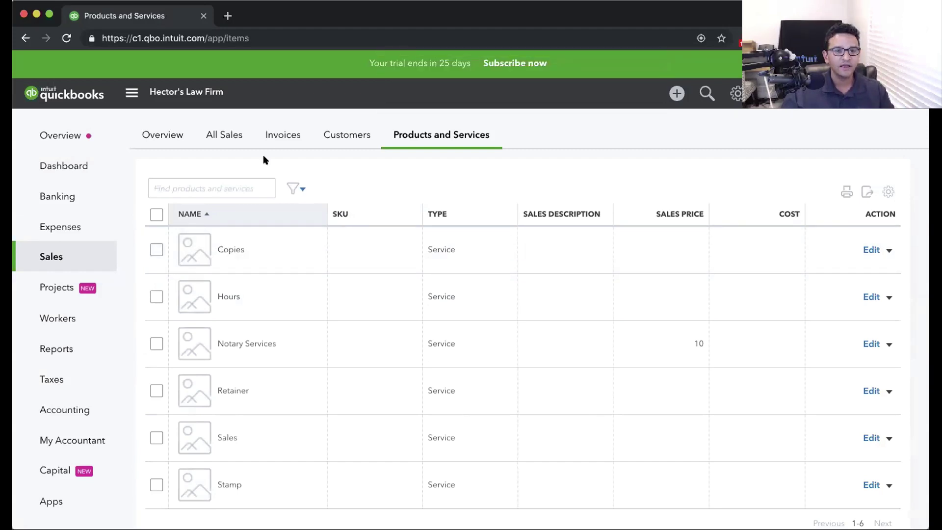
# - Go to Sales > Customers and open XYZ CORP LLC's page with its Incorporation Documents project
pyautogui.moveTo(53, 220)
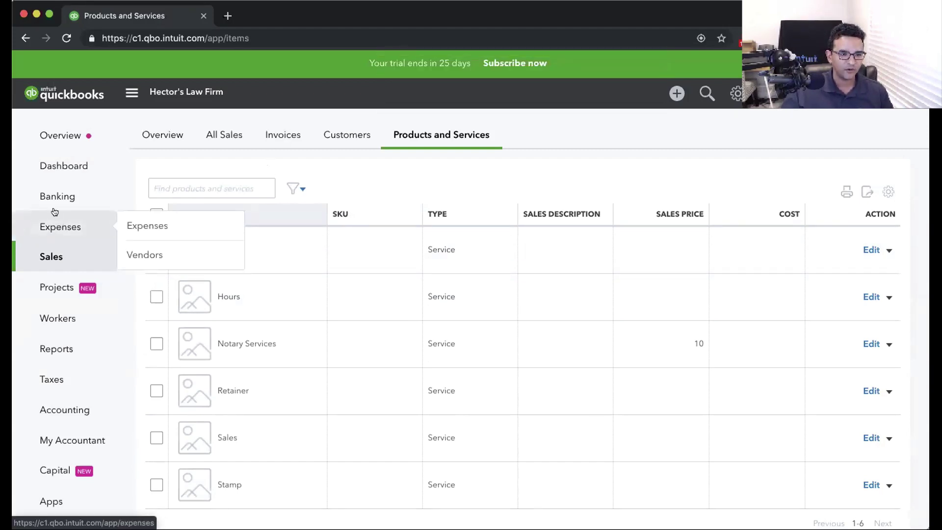
pyautogui.moveTo(54, 256)
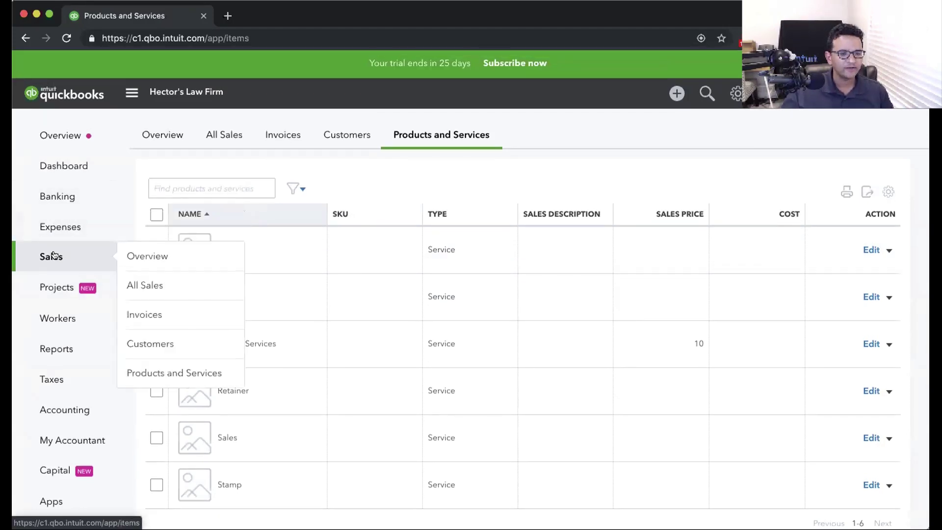
pyautogui.click(162, 340)
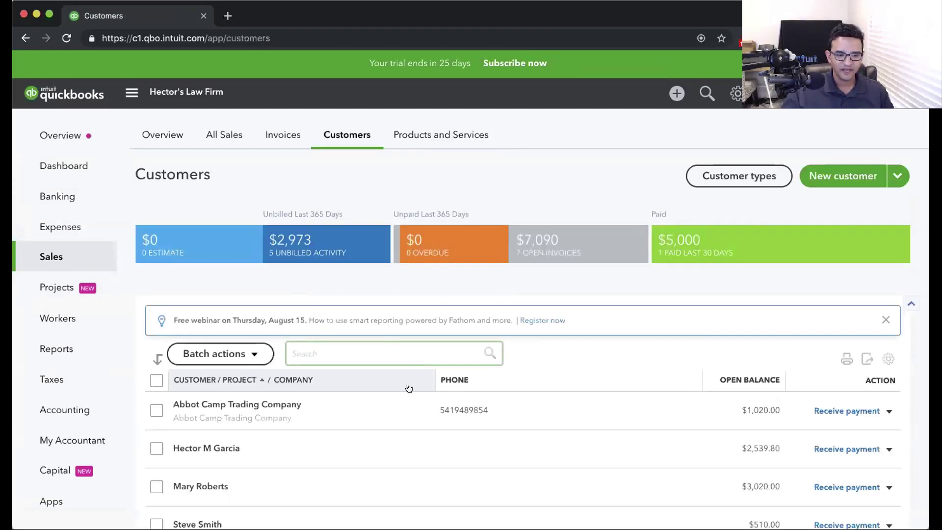
pyautogui.scroll(-3, 409, 385)
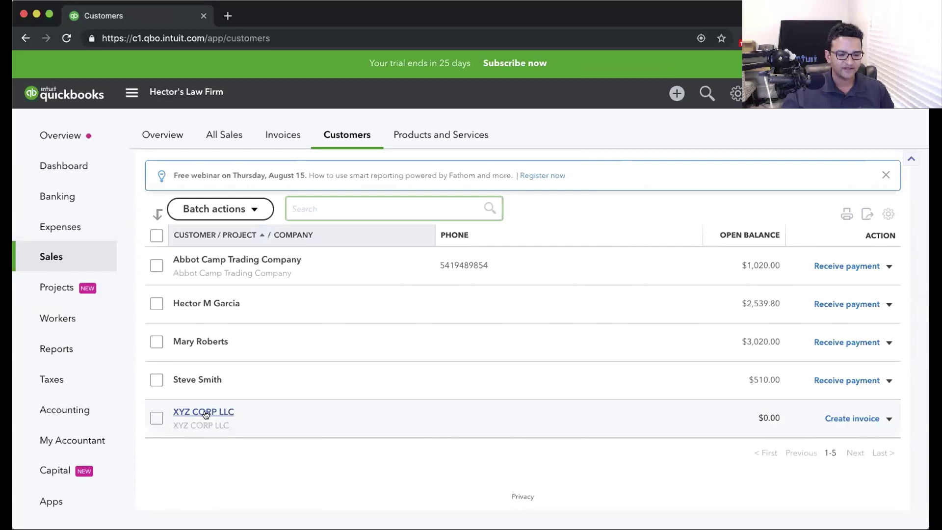
pyautogui.click(223, 413)
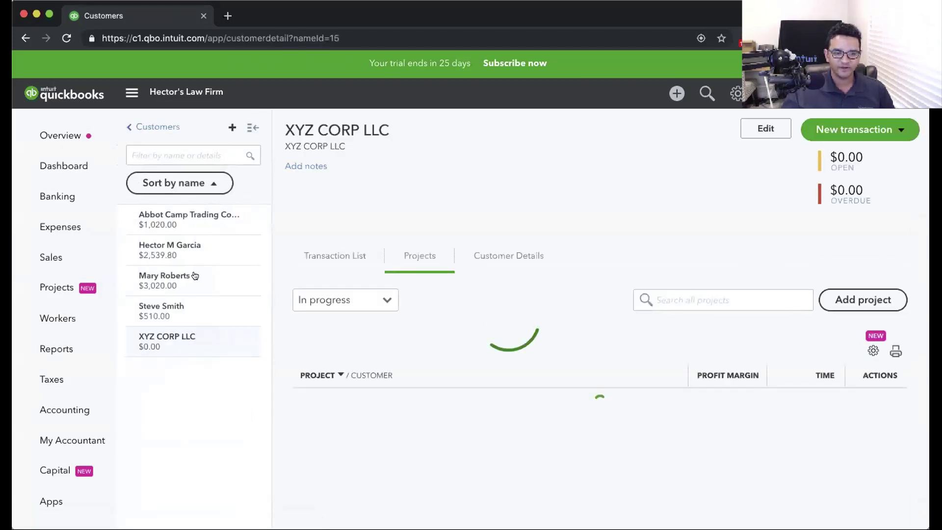
pyautogui.scroll(-1, 537, 417)
pyautogui.scroll(1, 535, 425)
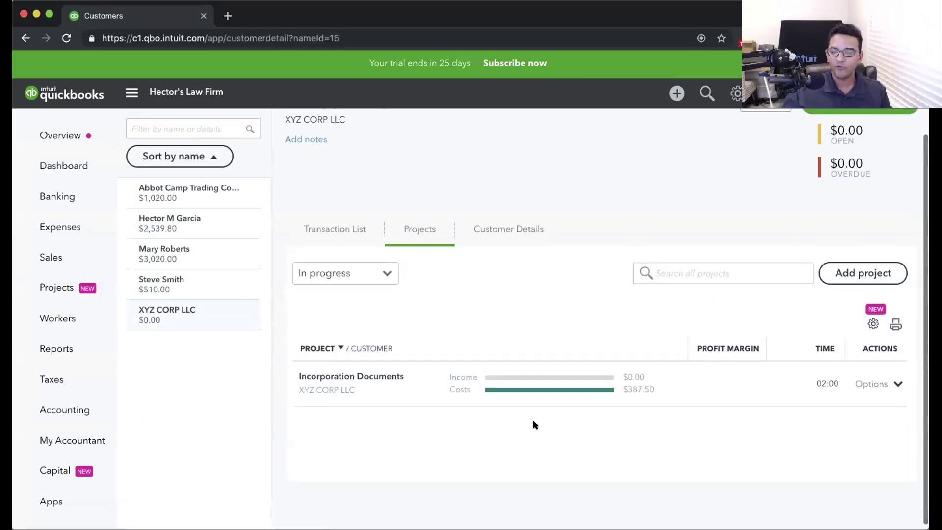
pyautogui.scroll(1, 535, 424)
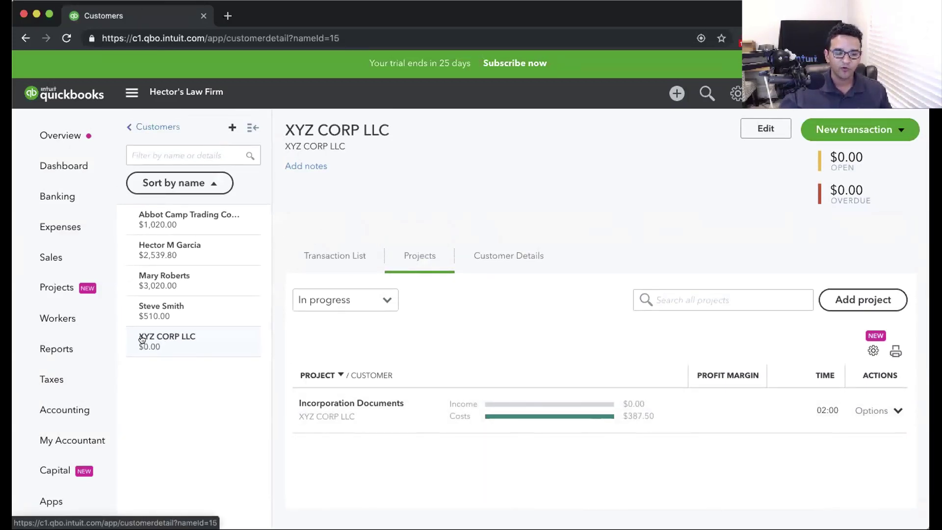
# - Create a new invoice for XYZ CORP LLC:Incorporation Documents and begin its first line
pyautogui.click(841, 130)
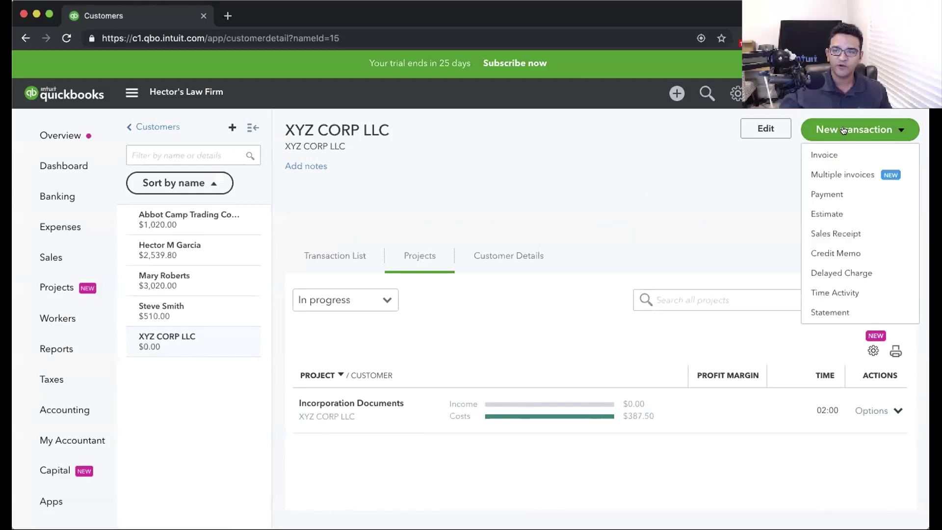
pyautogui.click(829, 155)
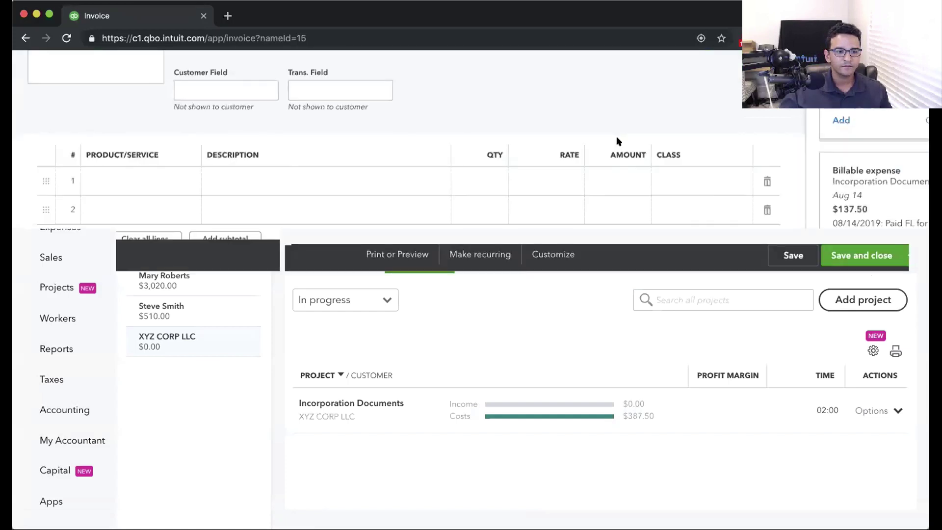
pyautogui.click(177, 124)
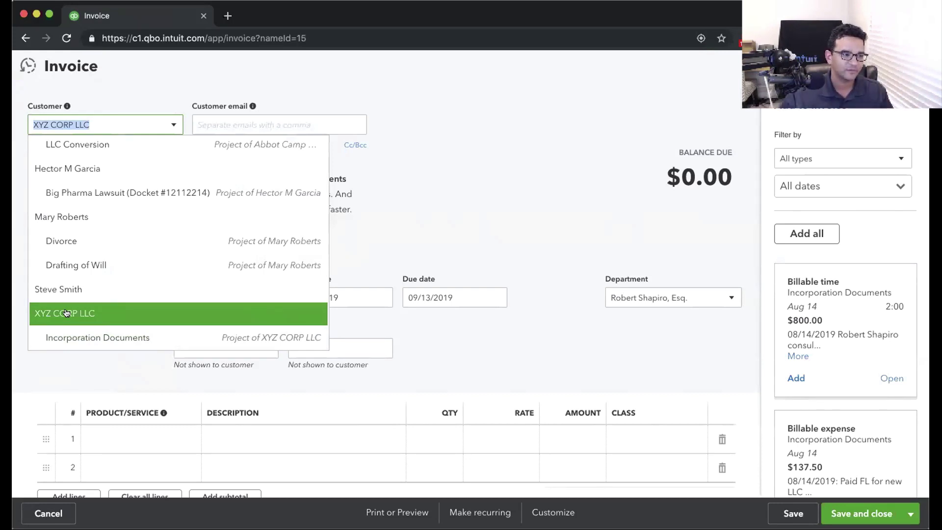
pyautogui.click(81, 338)
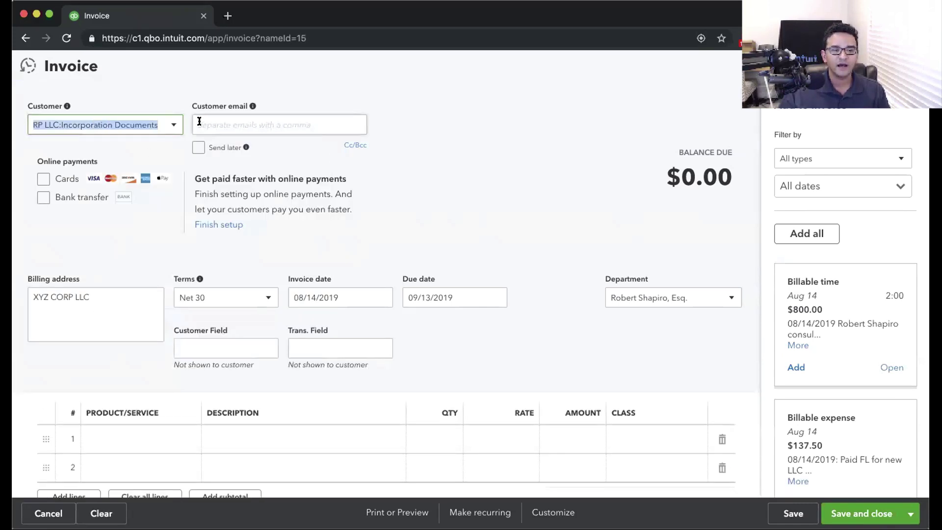
pyautogui.click(120, 432)
# - Add a Retainer line for $3,000 with class Documents
pyautogui.write('Re')
pyautogui.click(129, 486)
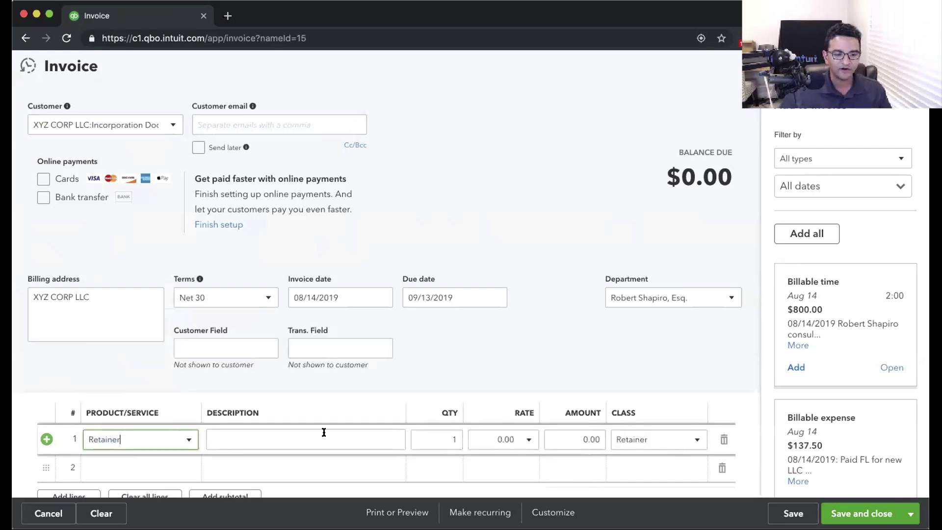
pyautogui.click(572, 439)
pyautogui.write('30')
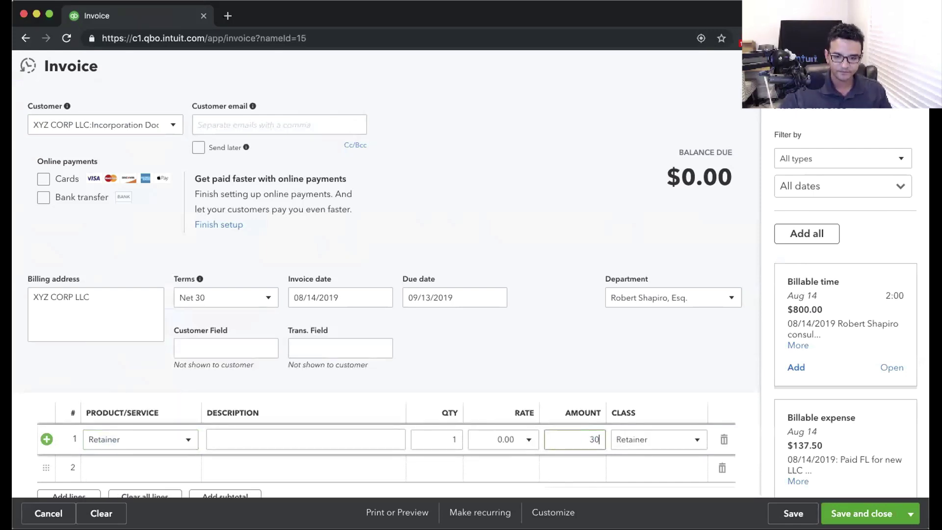
pyautogui.press('Tab')
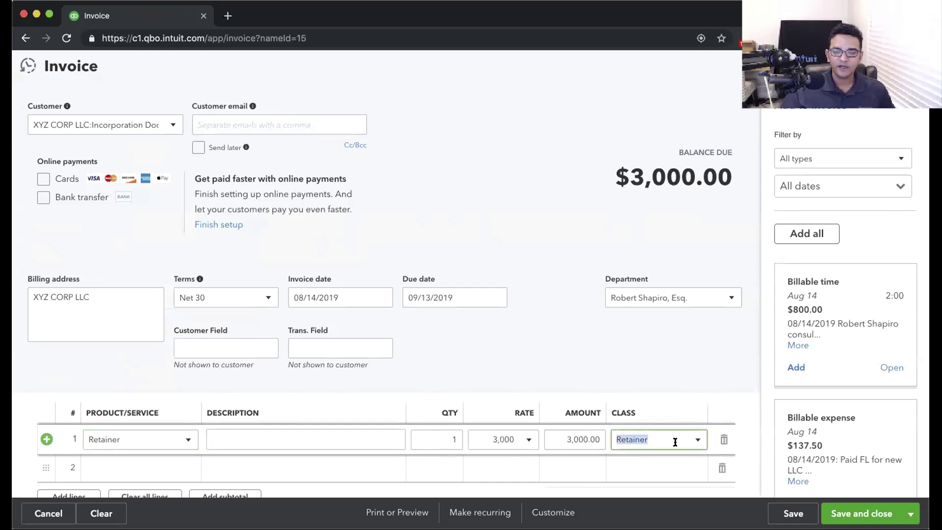
pyautogui.click(703, 439)
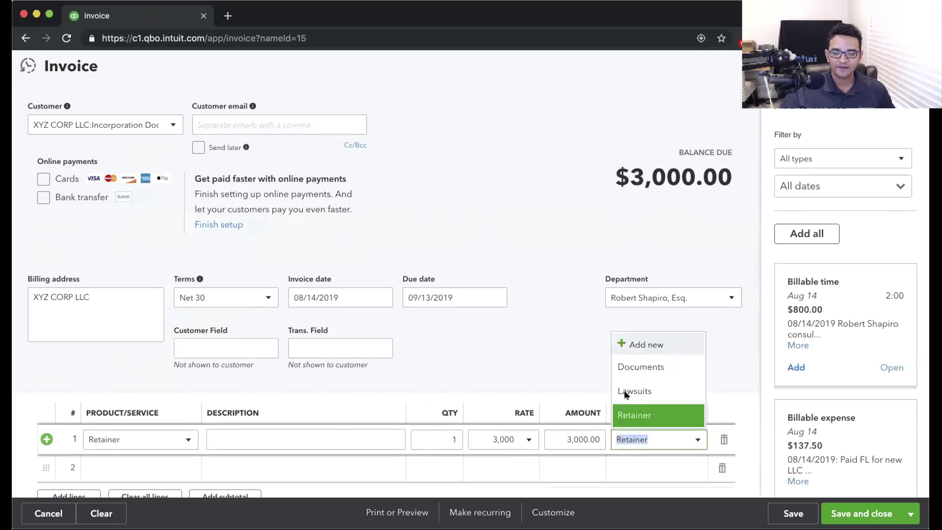
pyautogui.click(644, 365)
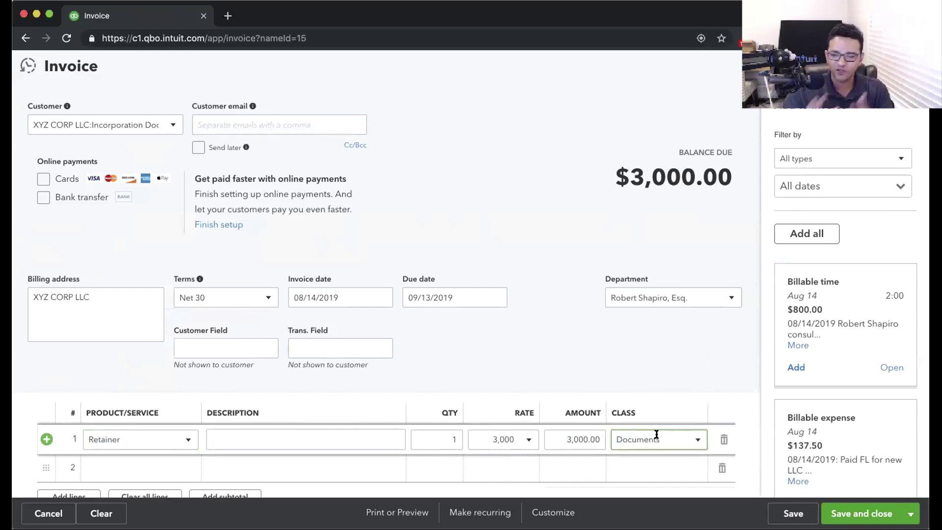
# - Change the department to the other attorney and date the invoice 08/13/2019
pyautogui.click(725, 300)
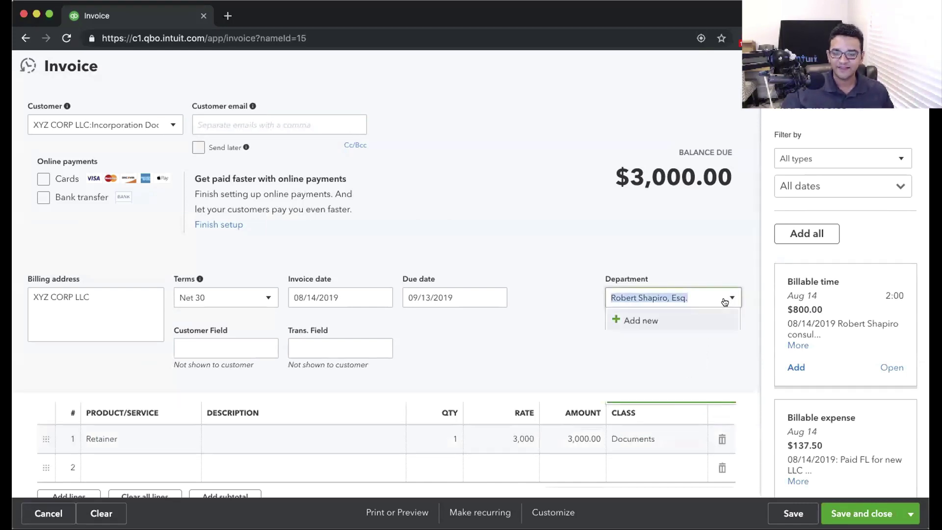
pyautogui.click(646, 340)
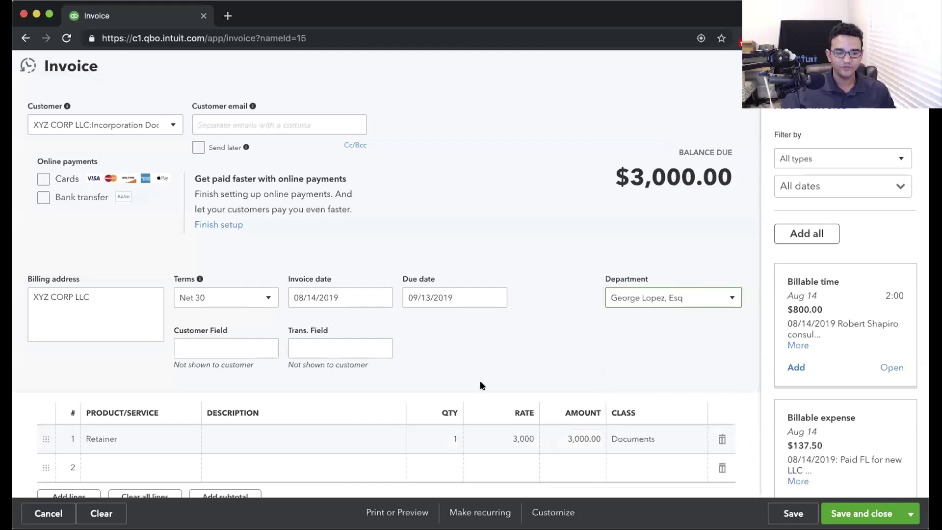
pyautogui.scroll(-1, 541, 352)
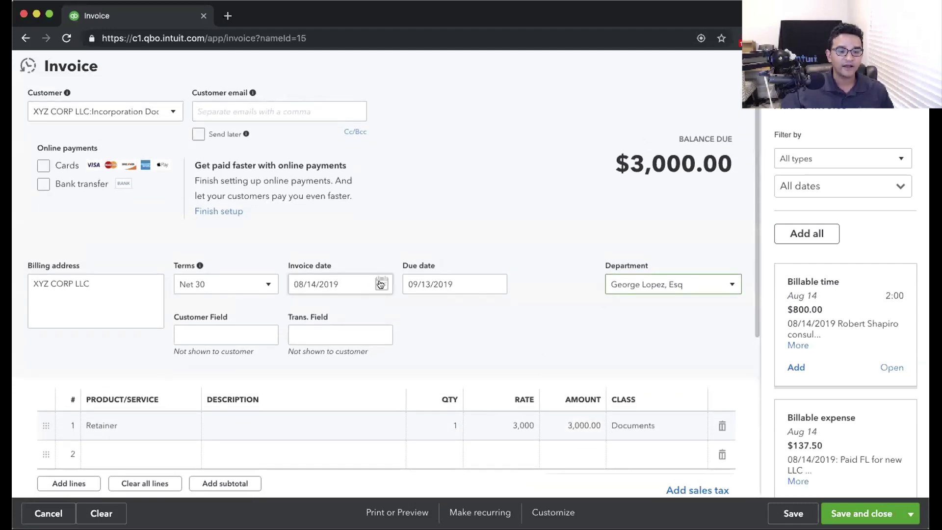
pyautogui.click(380, 298)
pyautogui.click(336, 386)
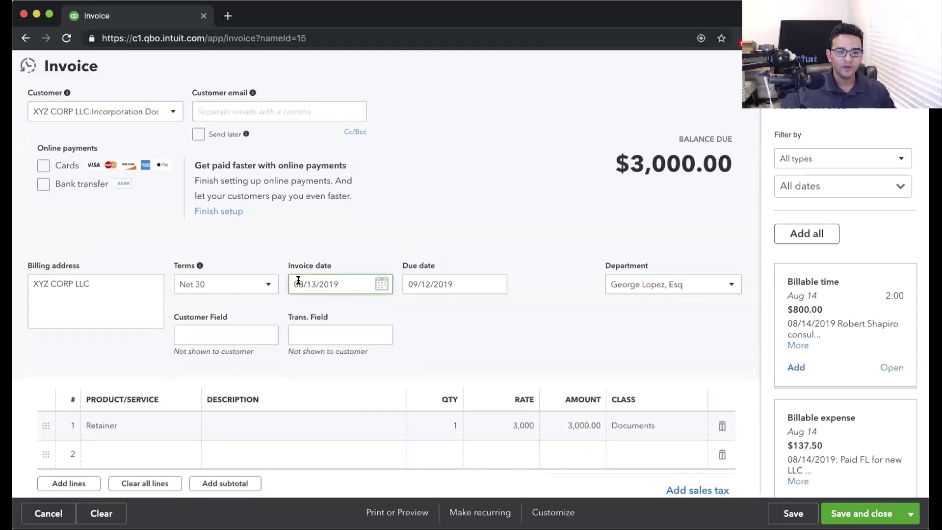
pyautogui.scroll(-3, 313, 284)
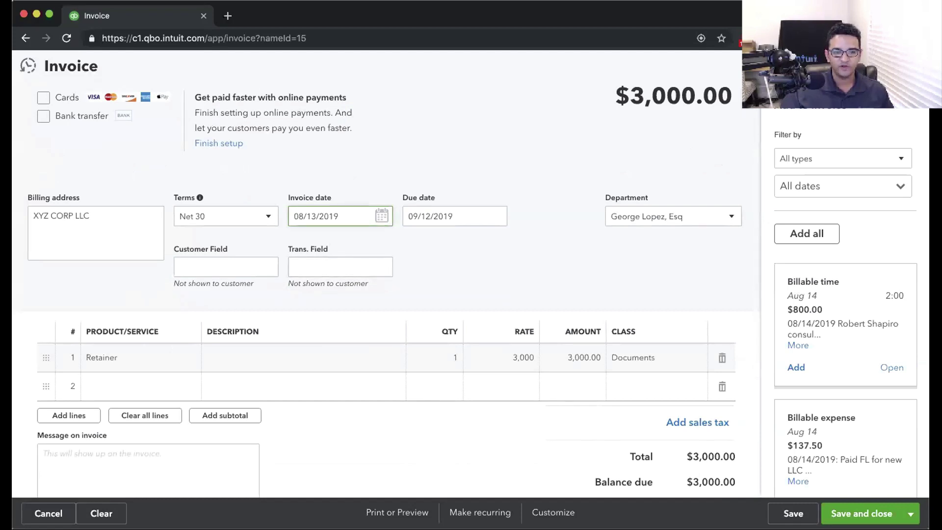
pyautogui.moveTo(340, 212); pyautogui.dragTo(280, 214)
pyautogui.click(456, 253)
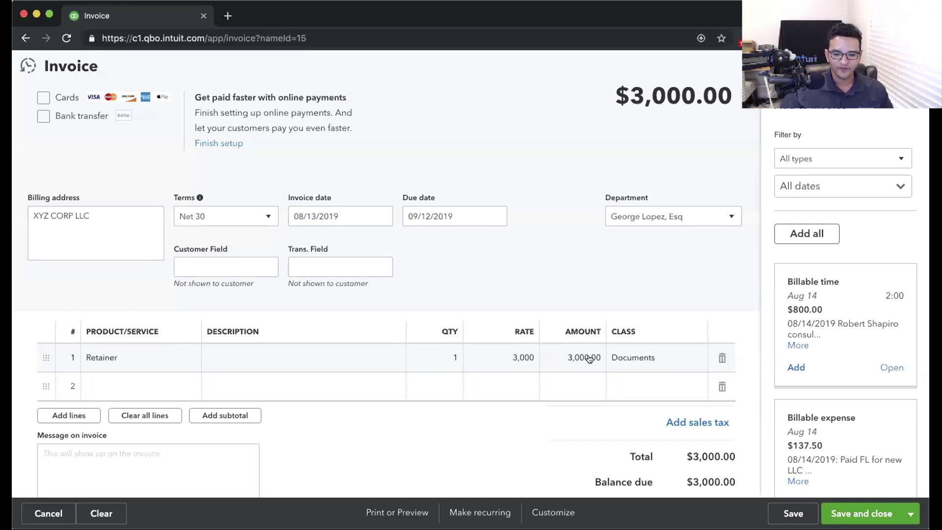
# - Save and close invoice 1010 for $3,000.00
pyautogui.scroll(3, 589, 357)
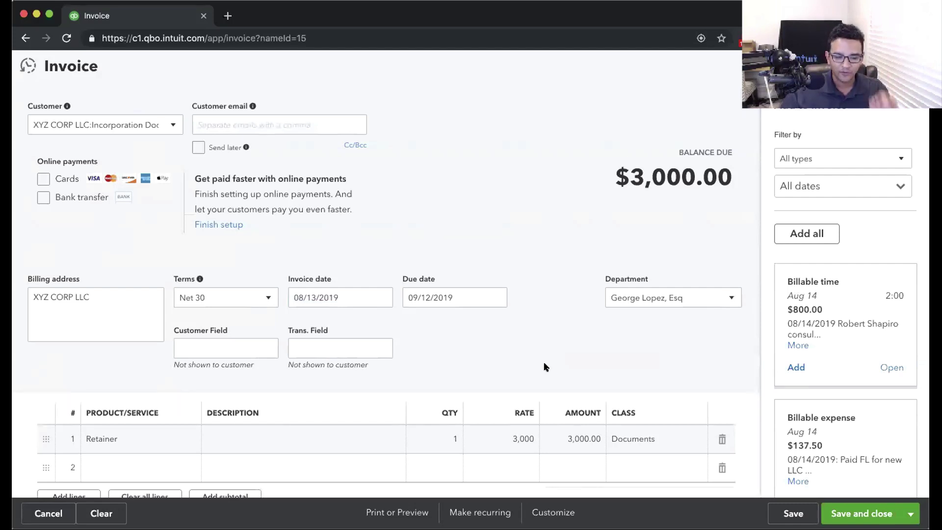
pyautogui.scroll(-5, 545, 367)
pyautogui.scroll(2, 544, 367)
pyautogui.scroll(-2, 544, 366)
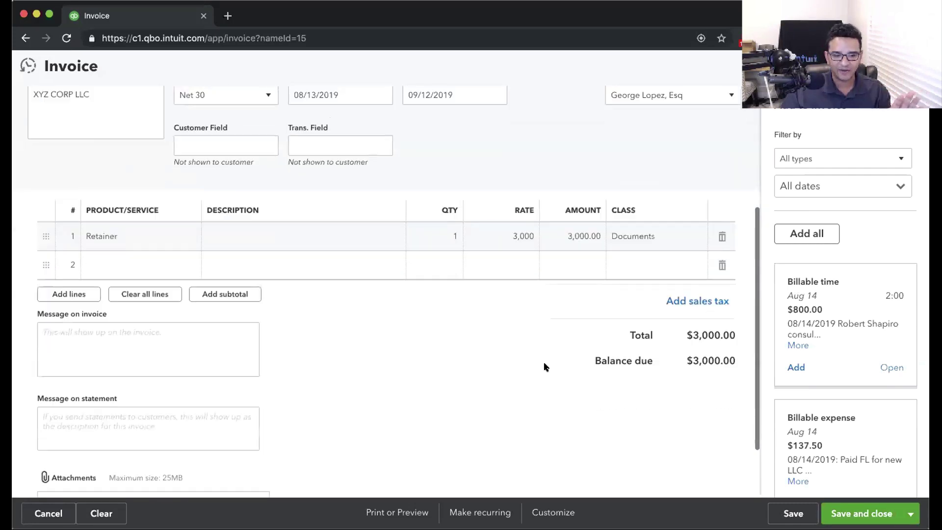
pyautogui.click(873, 512)
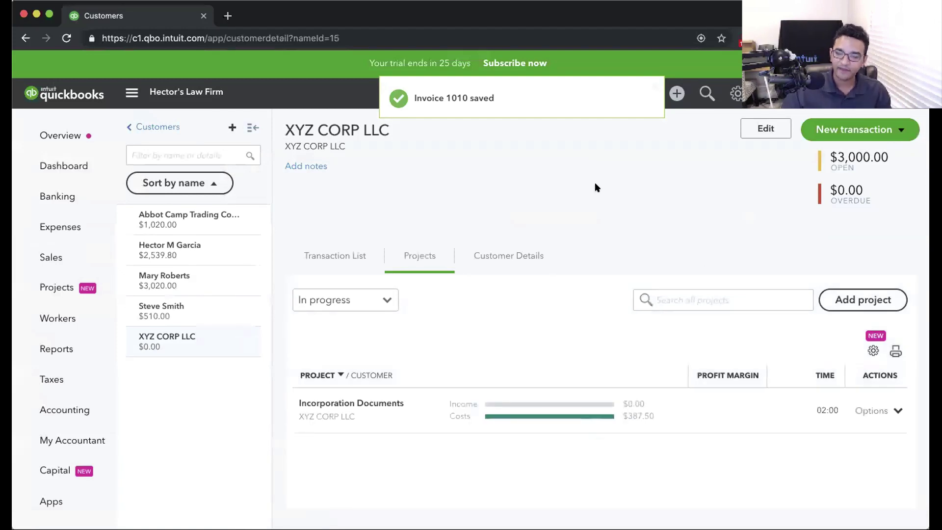
# - Start a Receive Payment for XYZ CORP LLC:Incorporation Documents
pyautogui.click(677, 94)
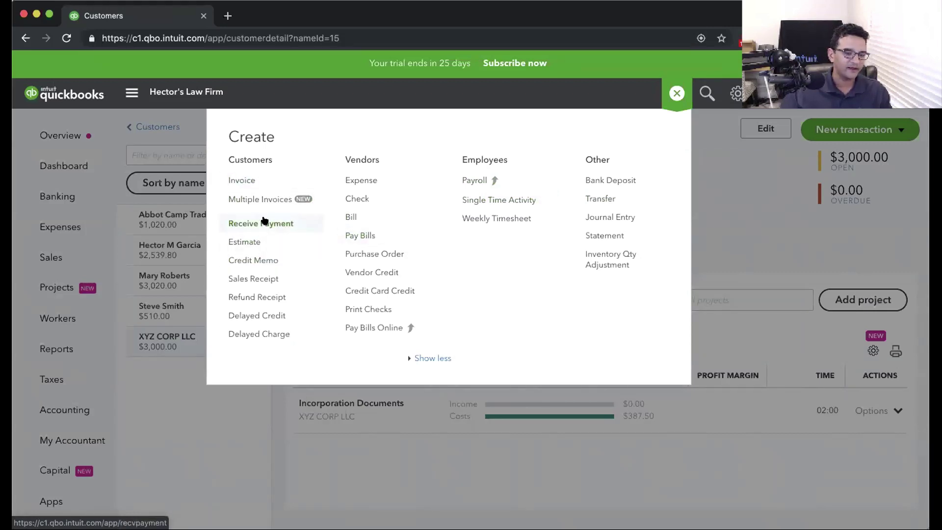
pyautogui.click(264, 222)
pyautogui.click(173, 125)
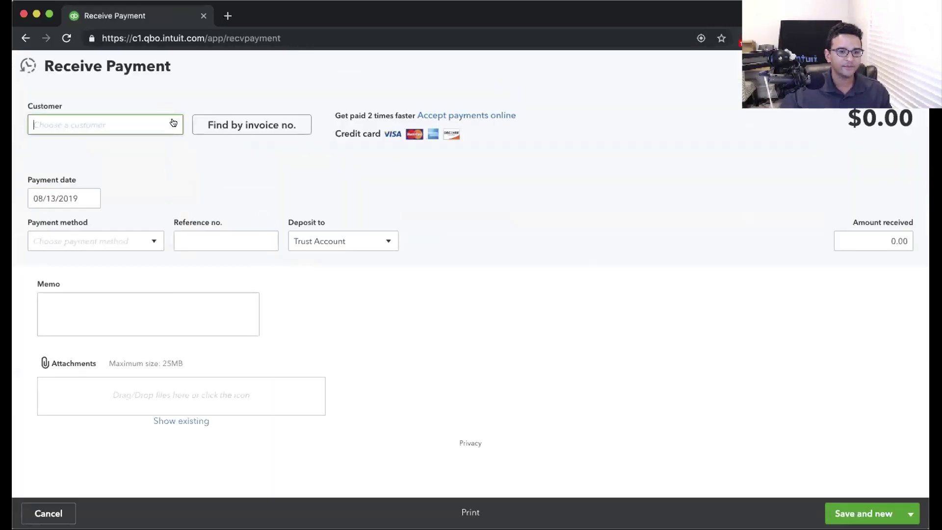
pyautogui.scroll(-2, 74, 324)
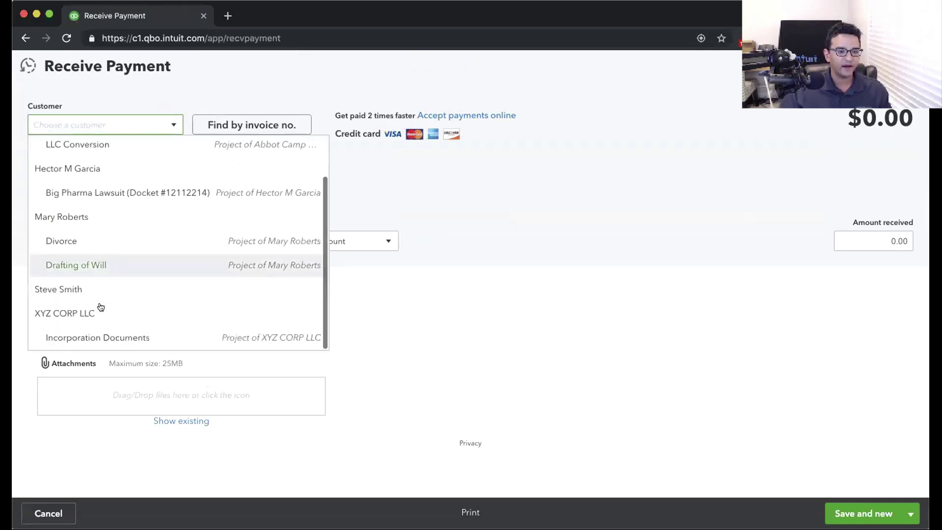
pyautogui.click(87, 334)
# - Set date 08/13/2019, method Check, reference 1155, and begin adding a new deposit account
pyautogui.click(89, 199)
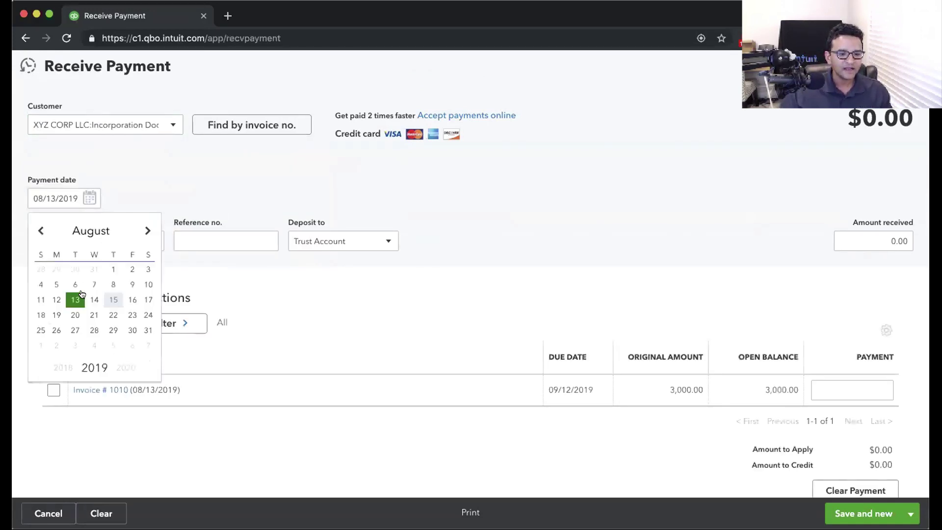
pyautogui.click(74, 300)
pyautogui.click(116, 241)
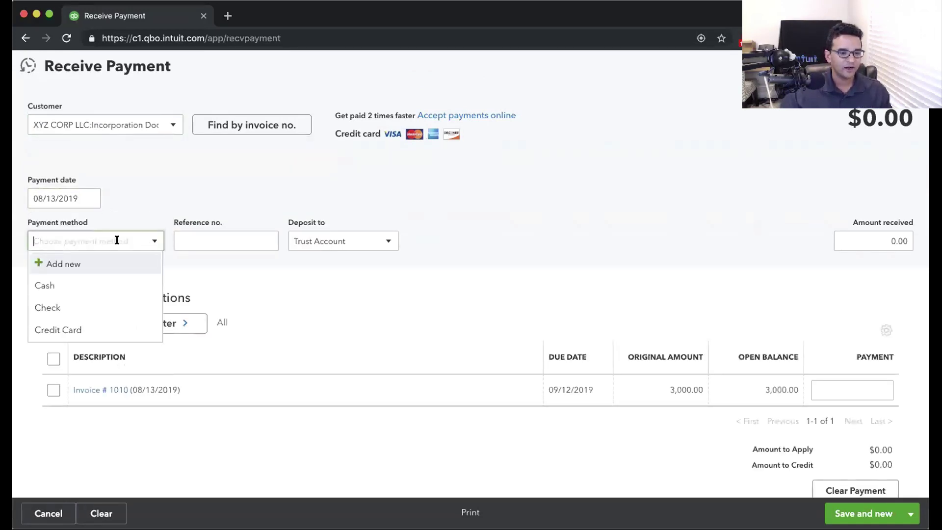
pyautogui.click(47, 307)
pyautogui.click(201, 232)
pyautogui.write('1155')
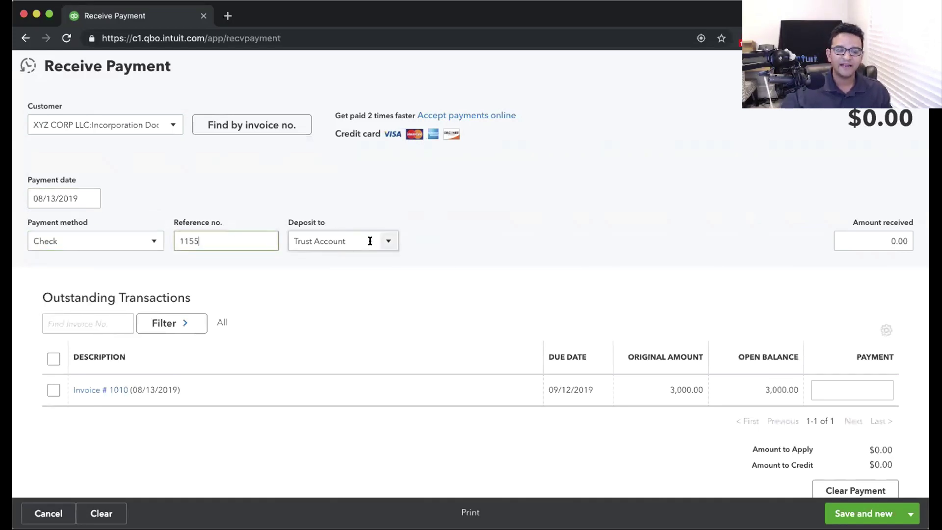
pyautogui.click(388, 241)
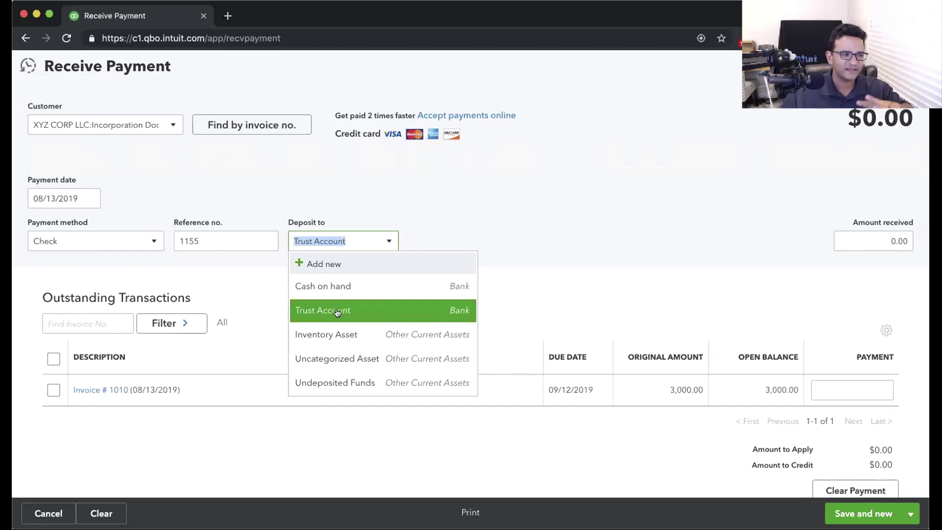
pyautogui.click(326, 263)
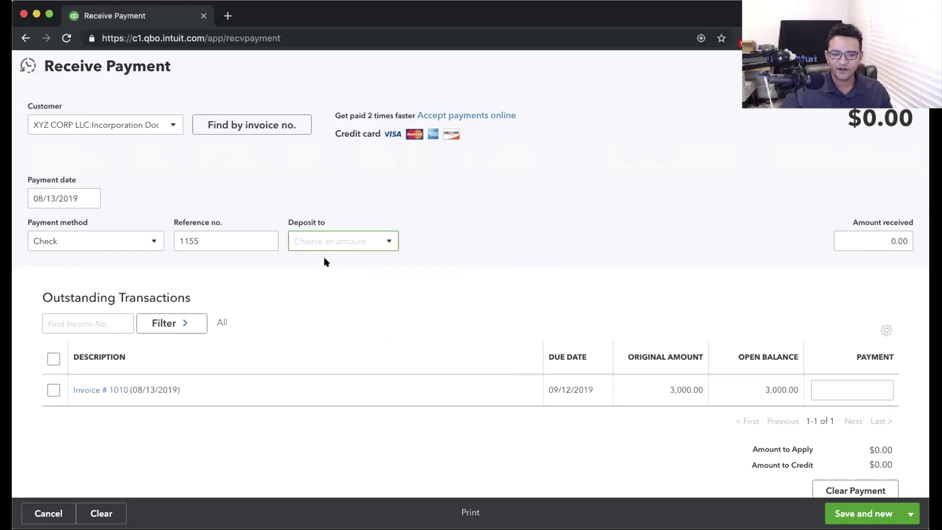
# - Name the new bank account Trust for Retainers, save it, and select it as the deposit account
pyautogui.moveTo(545, 142); pyautogui.dragTo(450, 142)
pyautogui.write('Trust for Retainb')
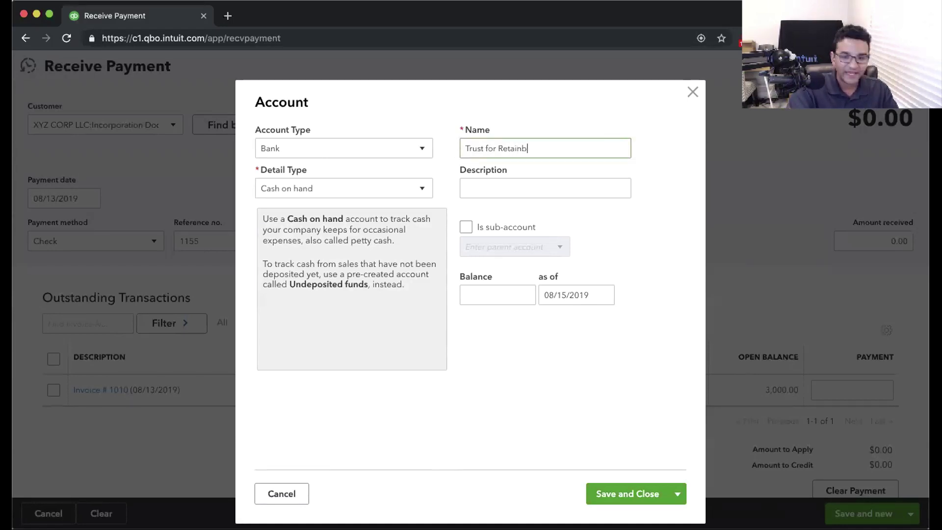
pyautogui.press('BackSpace')
pyautogui.write('ers')
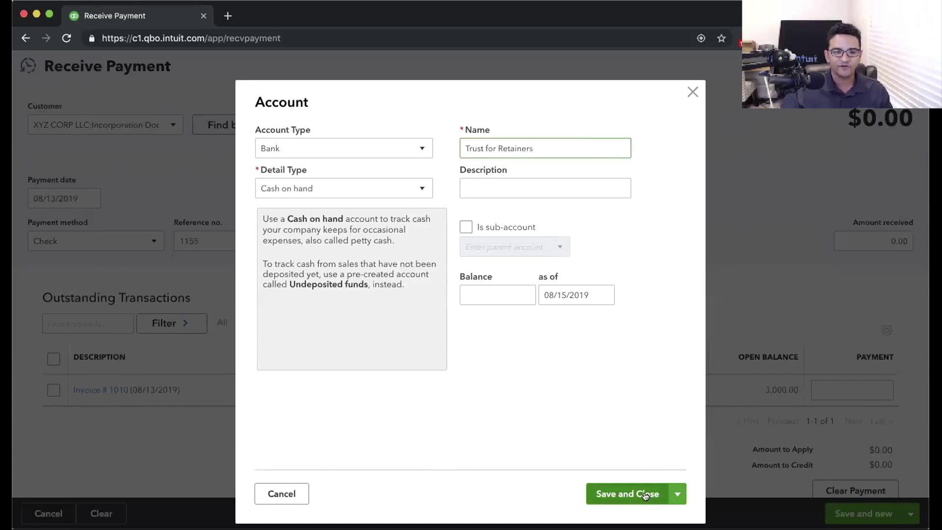
pyautogui.click(646, 495)
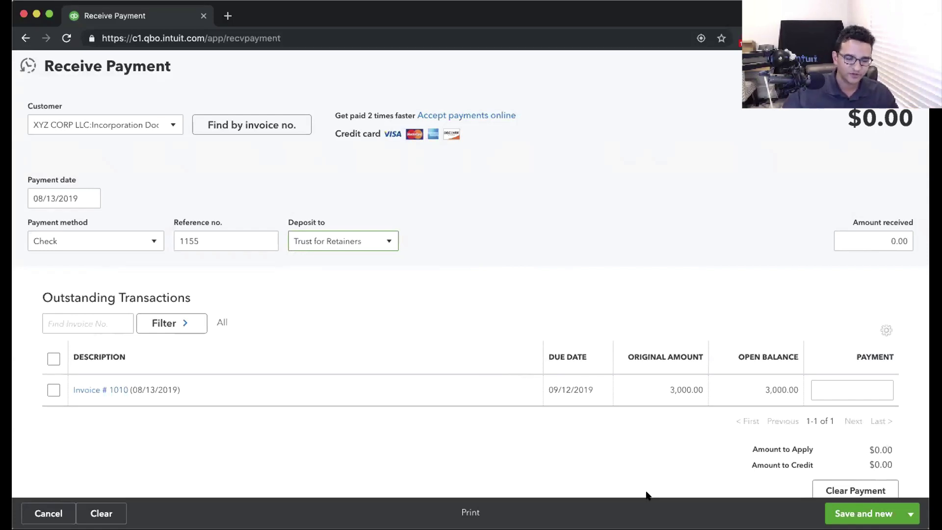
pyautogui.click(387, 241)
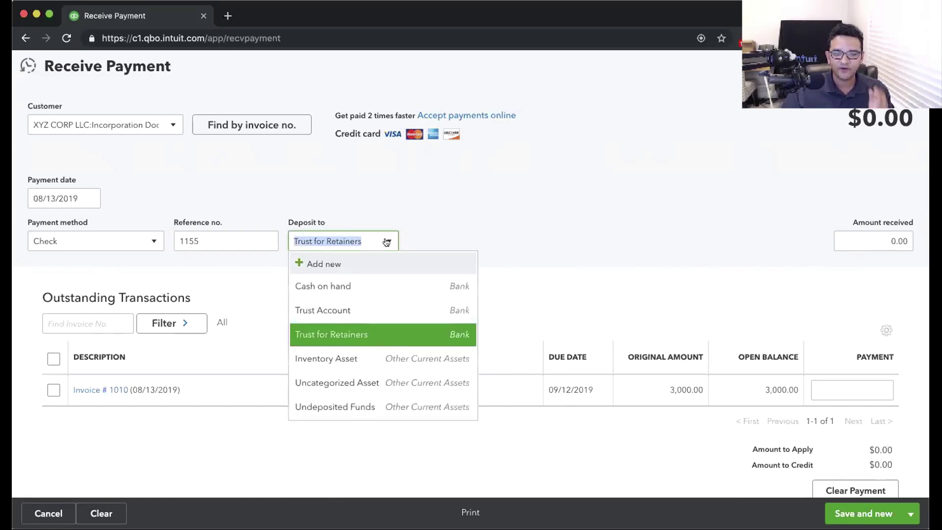
pyautogui.click(337, 334)
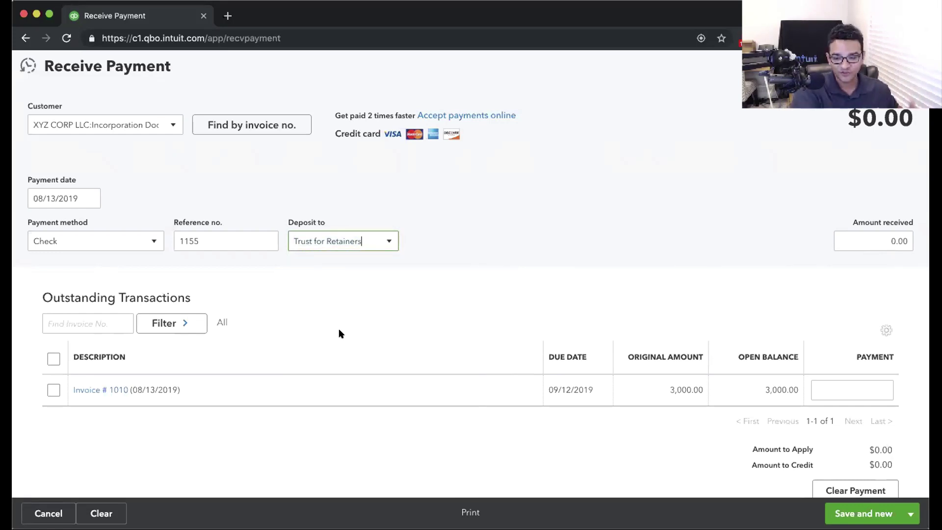
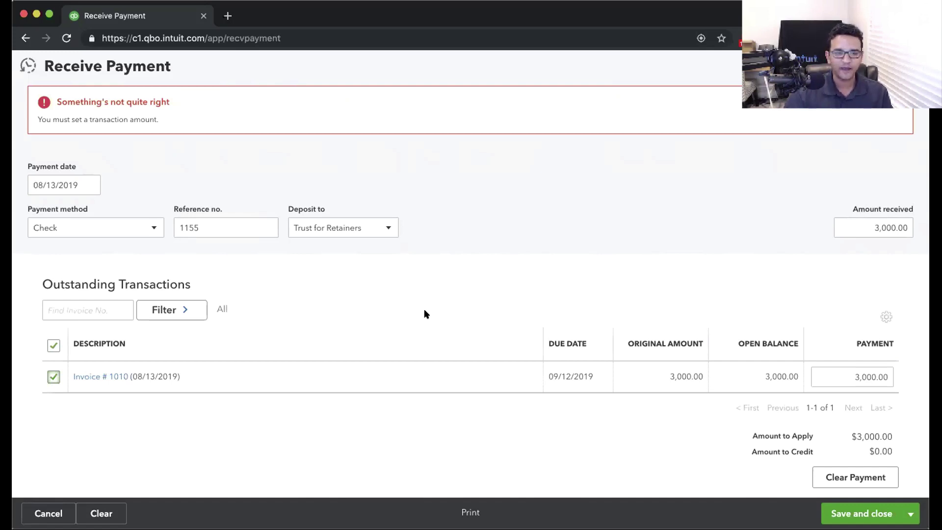
# - Change the amount received from 3,000.00 to 1,500.00, keeping Trust for Retainers as the deposit account
pyautogui.moveTo(836, 225); pyautogui.dragTo(910, 221)
pyautogui.write('1500')
pyautogui.press('Tab')
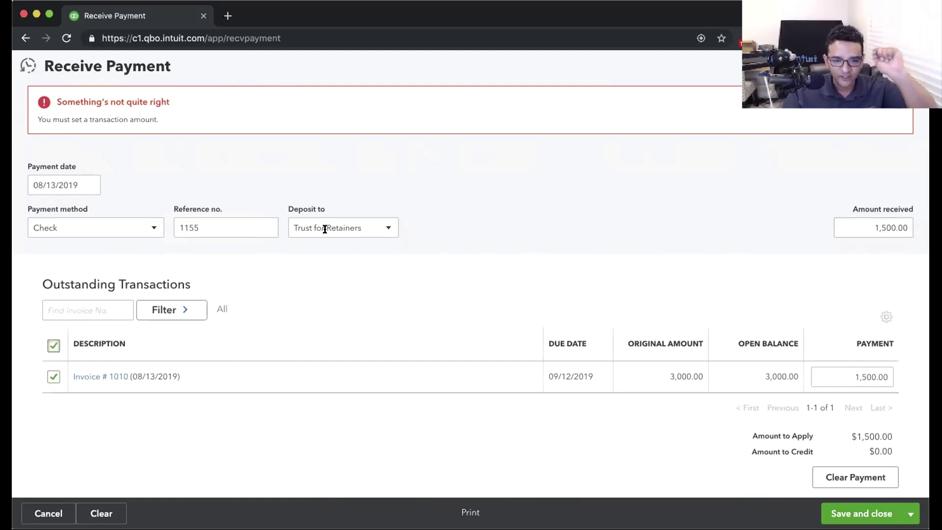
pyautogui.click(387, 225)
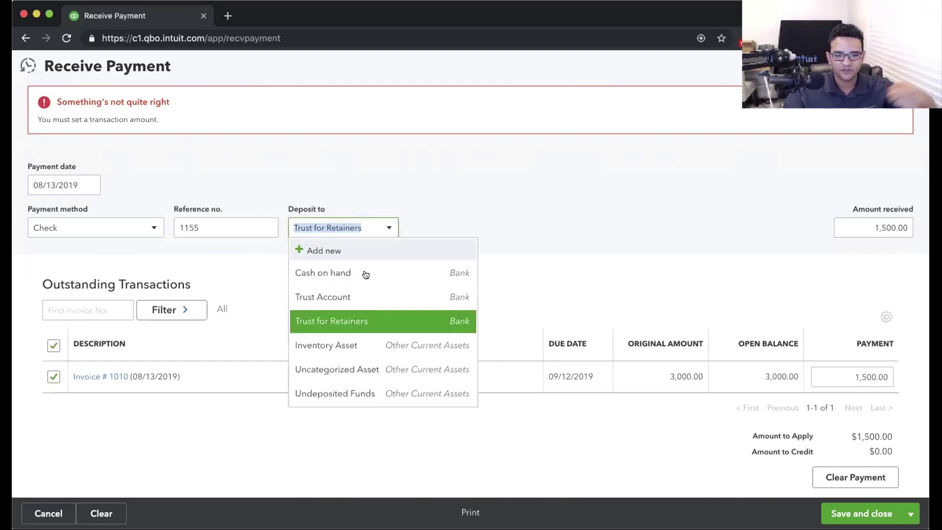
pyautogui.click(352, 325)
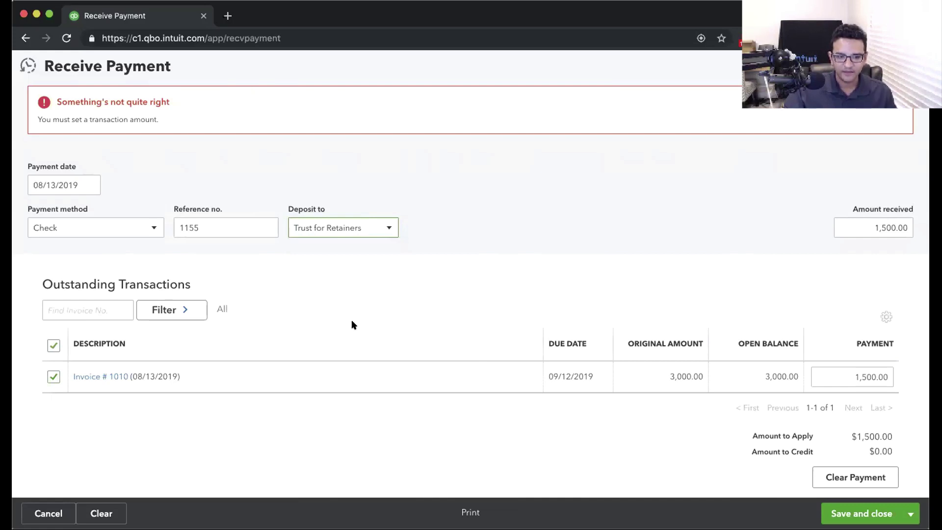
# - Save payment 1155 with Save and new to get a blank payment form
pyautogui.click(911, 513)
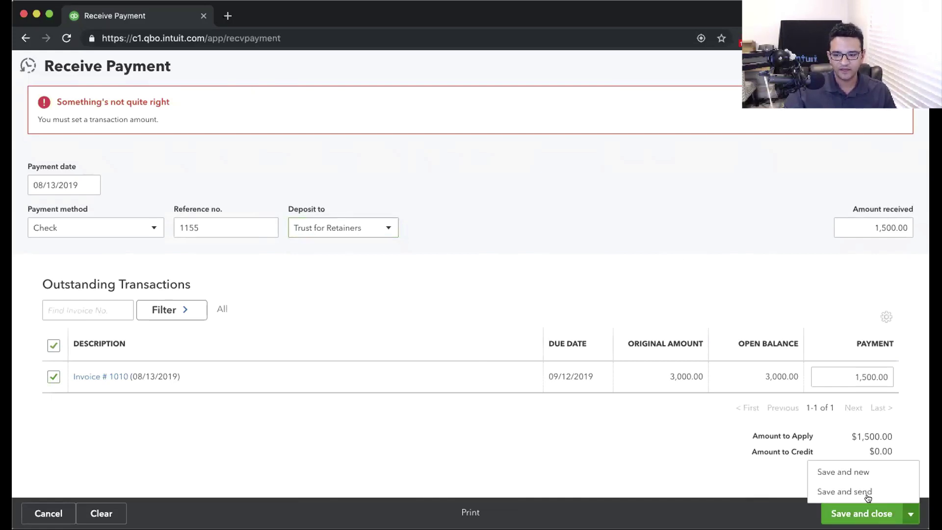
pyautogui.click(856, 471)
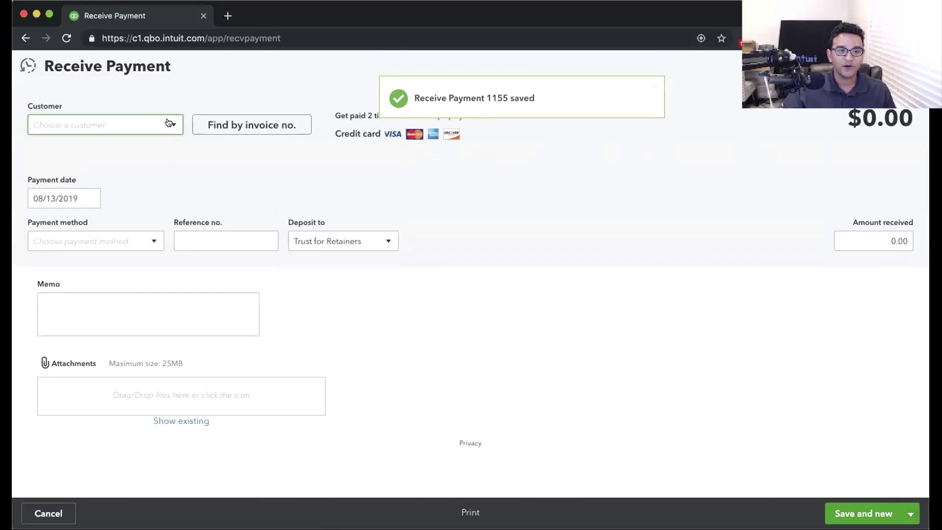
pyautogui.click(172, 126)
# - Choose customer XYZ CORP LLC:Incorporation Documents and set the payment method to Credit Card
pyautogui.scroll(-2, 106, 307)
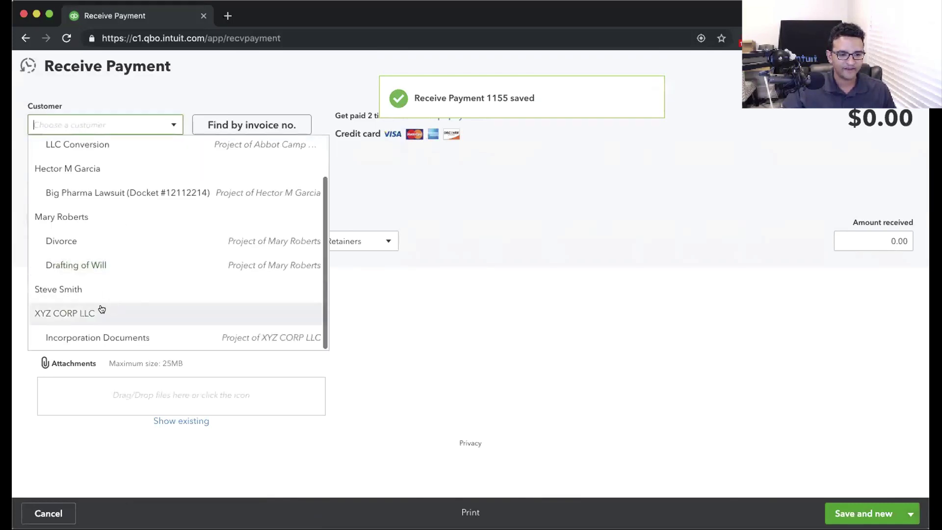
pyautogui.click(102, 334)
pyautogui.click(151, 242)
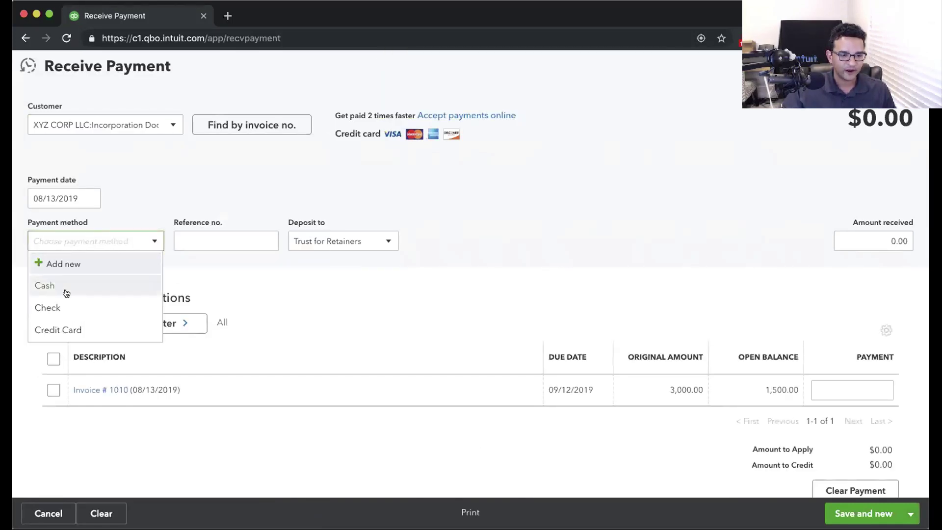
pyautogui.click(69, 329)
# - Create a new deposit account named 'Operating Account'
pyautogui.click(360, 241)
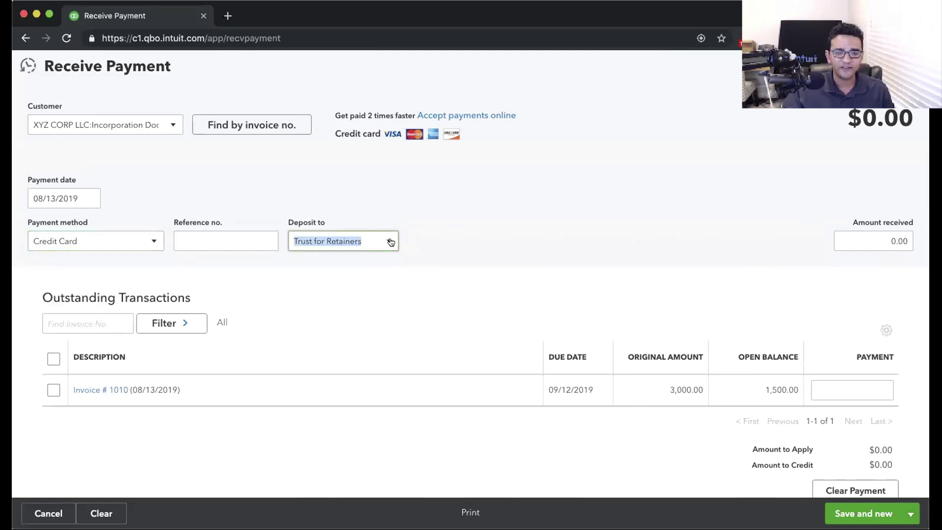
pyautogui.click(389, 241)
pyautogui.press('BackSpace')
pyautogui.click(324, 262)
pyautogui.tripleClick(551, 148)
pyautogui.write('Operating Account')
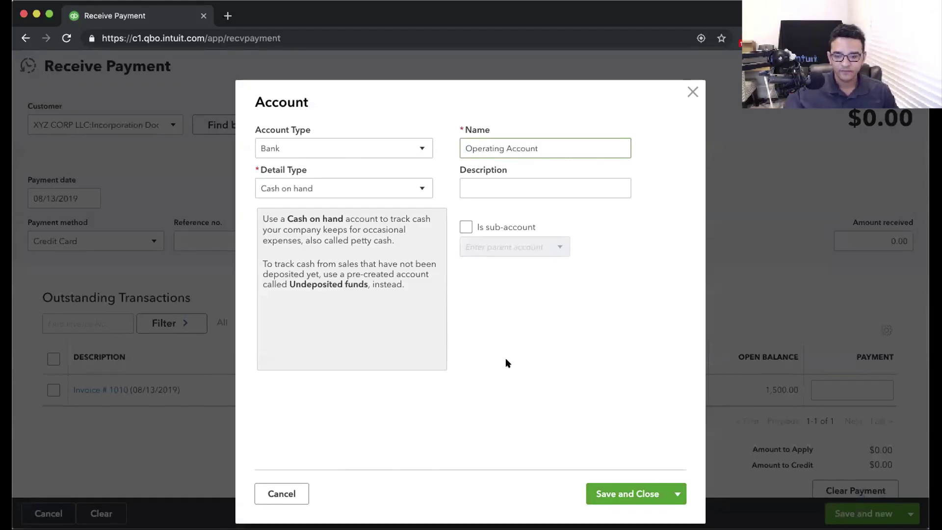
pyautogui.click(622, 493)
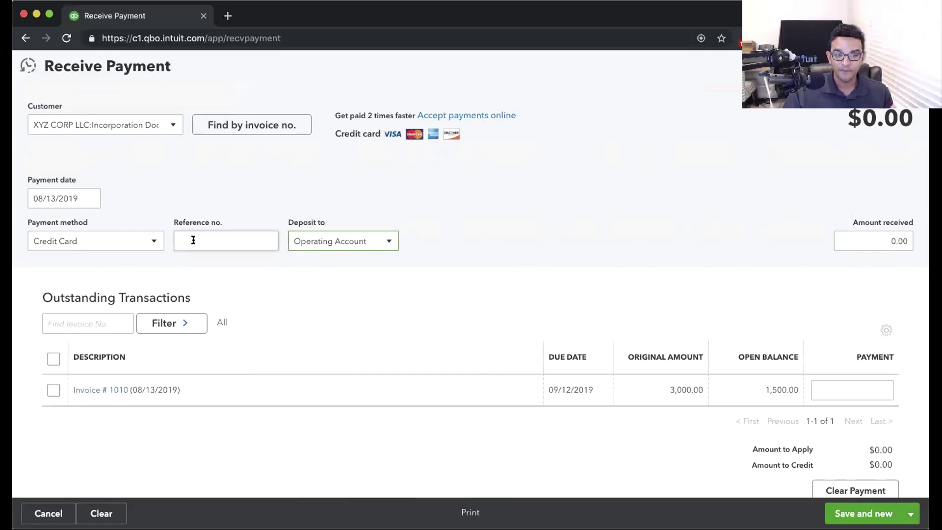
# - Enter 1,500.00 as the amount received
pyautogui.click(909, 240)
pyautogui.write('1500')
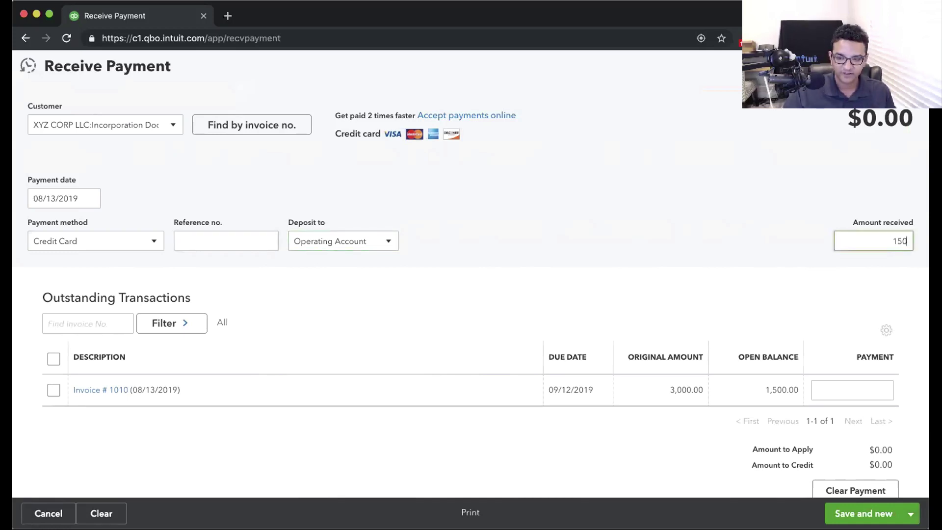
pyautogui.press('Tab')
pyautogui.scroll(-2, 312, 354)
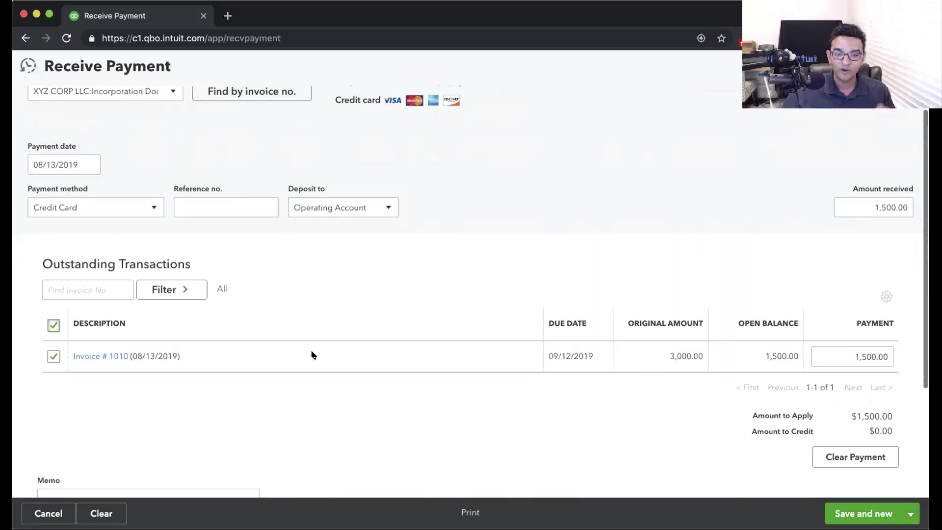
pyautogui.scroll(-3, 312, 355)
pyautogui.scroll(5, 313, 355)
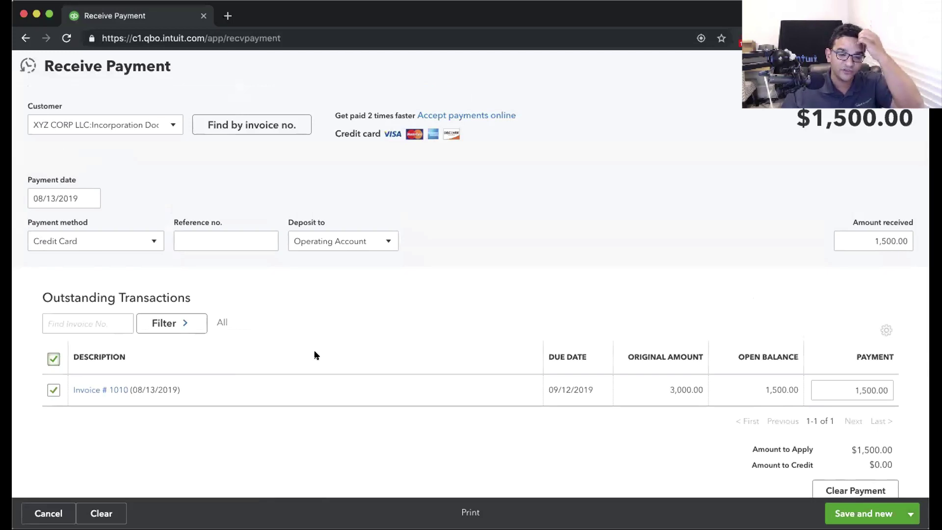
# - Keep Operating Account as the deposit account and save and close the payment
pyautogui.click(388, 240)
pyautogui.click(433, 231)
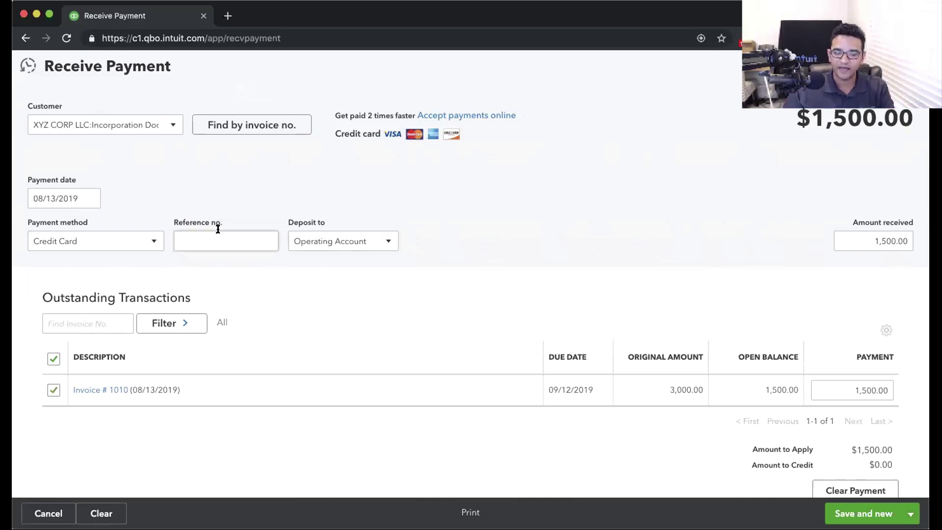
pyautogui.click(354, 234)
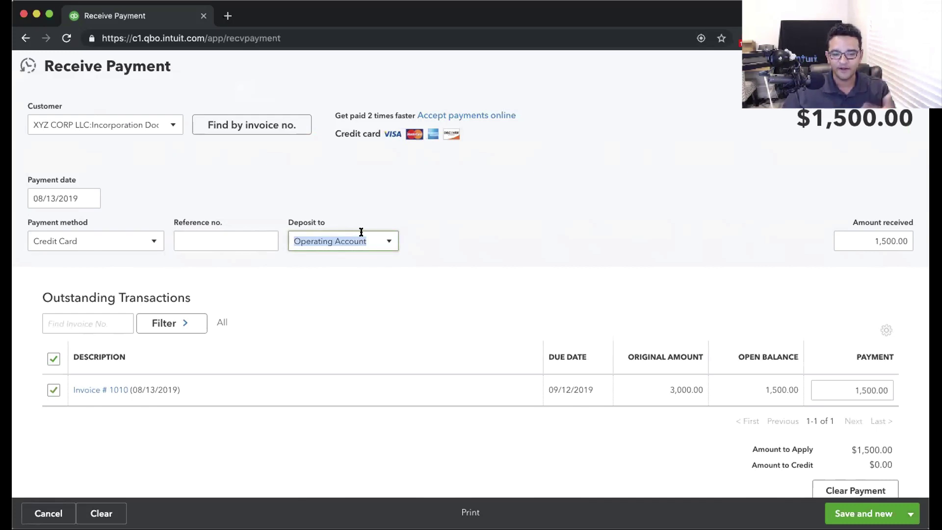
pyautogui.click(912, 514)
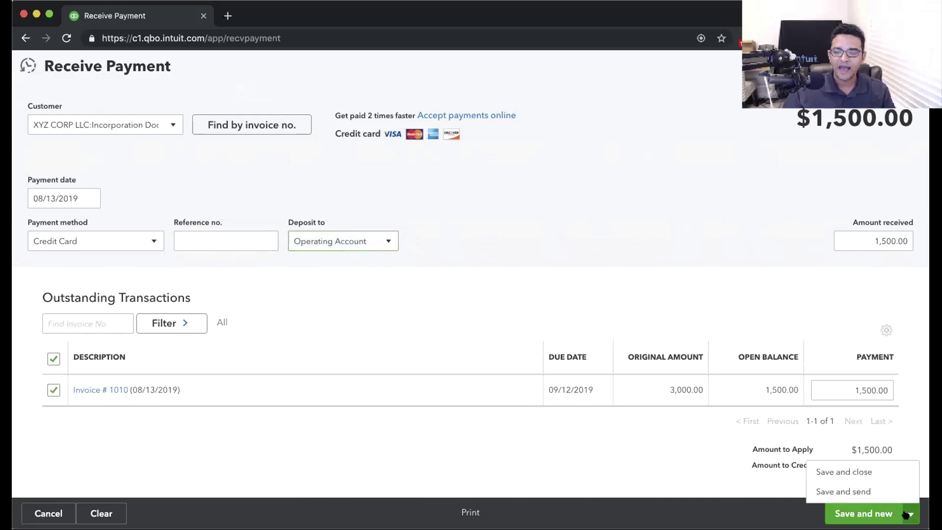
pyautogui.click(841, 474)
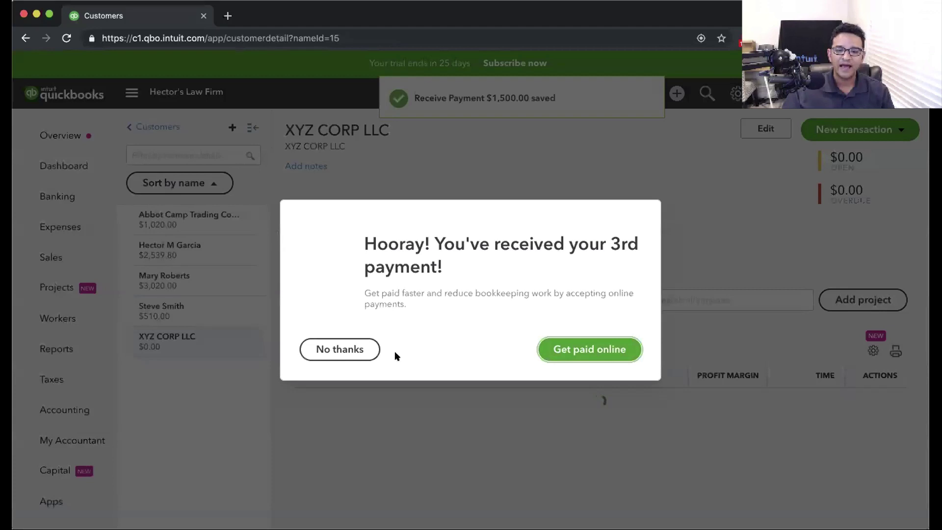
# - Decline the online payments offer and start a transfer from Operating Account to Trust for Retainers
pyautogui.click(340, 350)
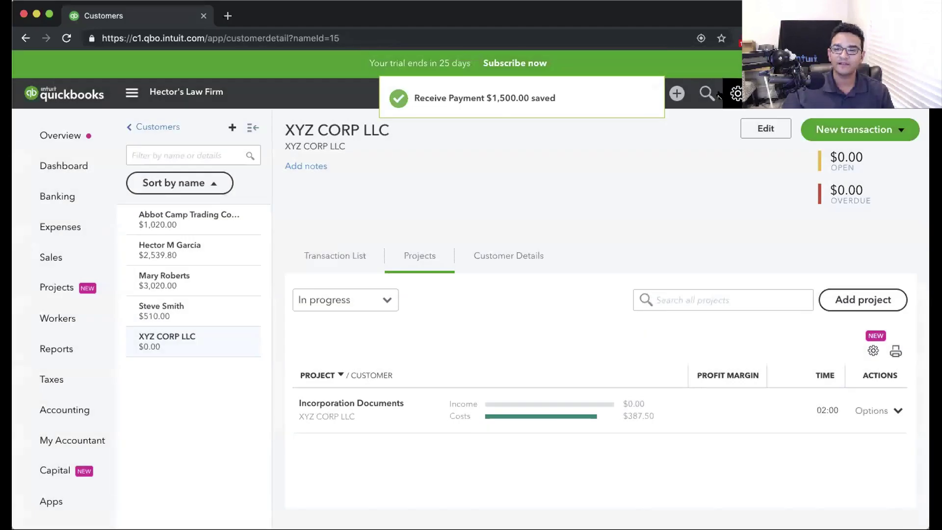
pyautogui.click(678, 93)
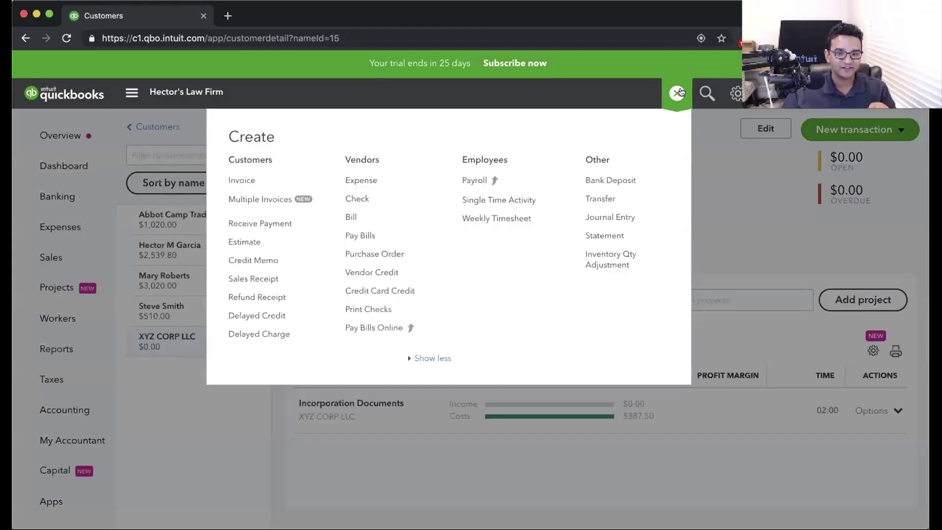
pyautogui.click(611, 193)
pyautogui.click(126, 154)
pyautogui.click(79, 224)
pyautogui.click(126, 198)
pyautogui.click(84, 314)
# - Enter a transfer amount of 1,500 and save and close the transfer
pyautogui.click(67, 240)
pyautogui.write('1,500')
pyautogui.press('Tab')
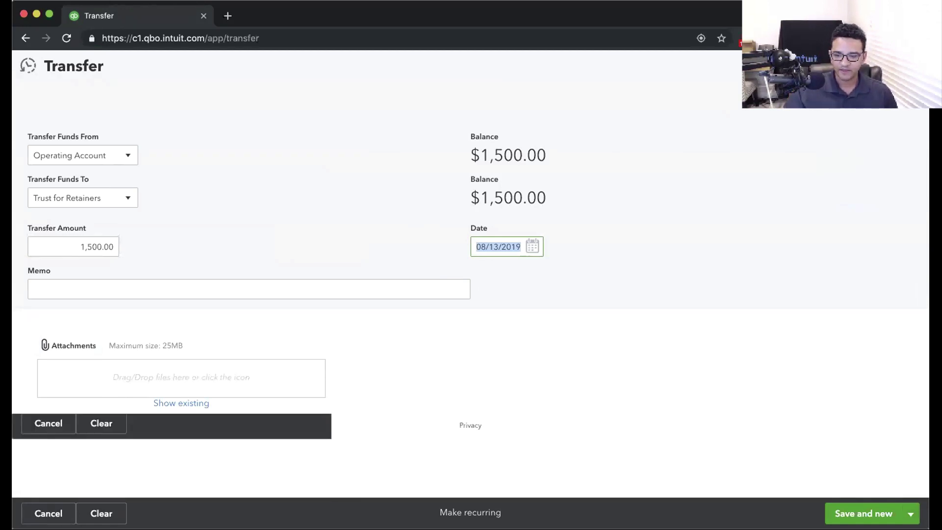
pyautogui.click(911, 514)
pyautogui.click(859, 492)
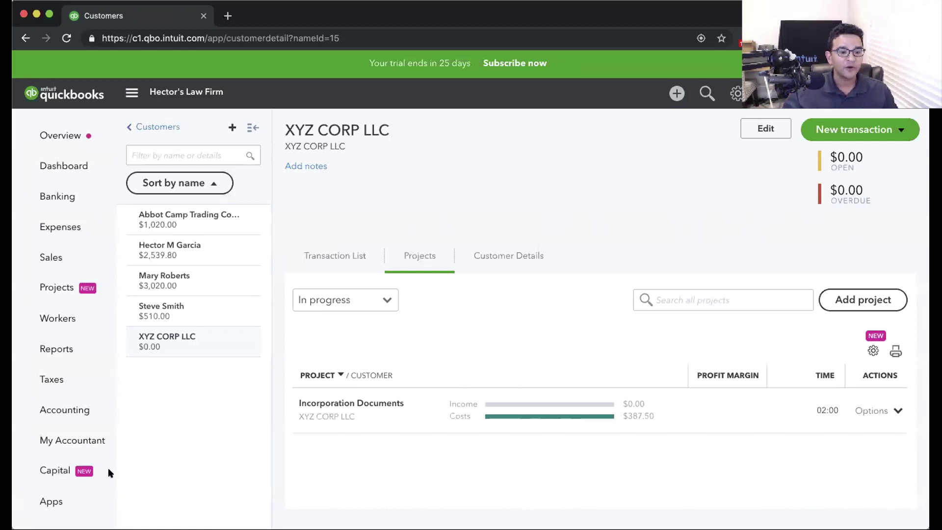
# - Open the Balance Sheet and drill into the 3,100.00 Retainer Liability balance
pyautogui.click(60, 344)
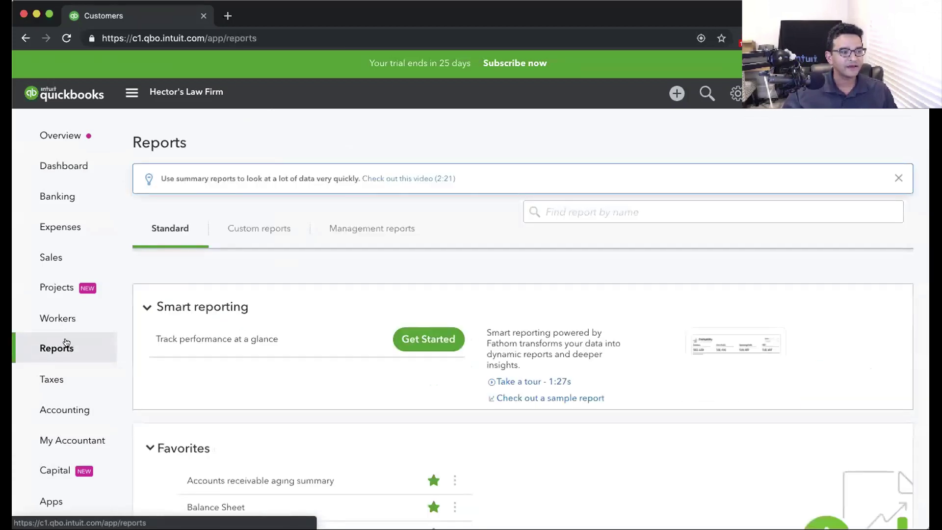
pyautogui.scroll(-2, 372, 345)
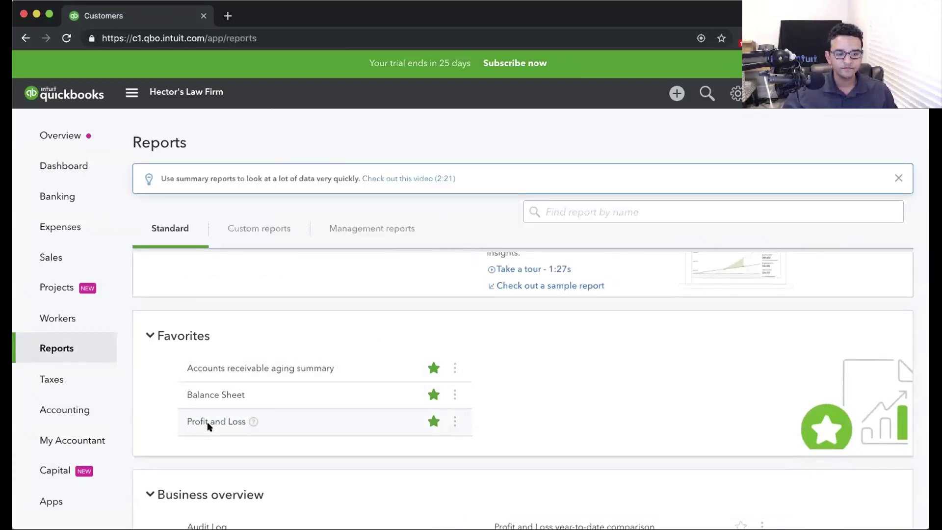
pyautogui.click(204, 397)
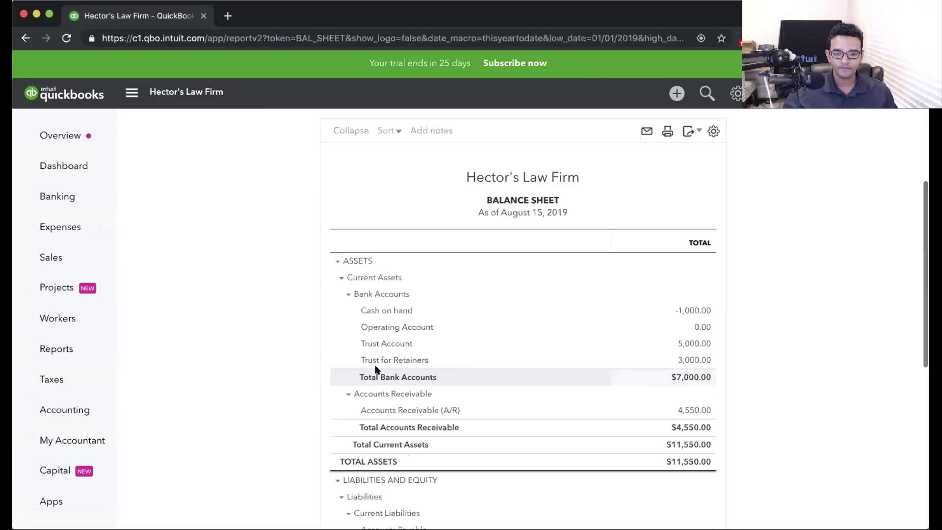
pyautogui.scroll(-2, 279, 371)
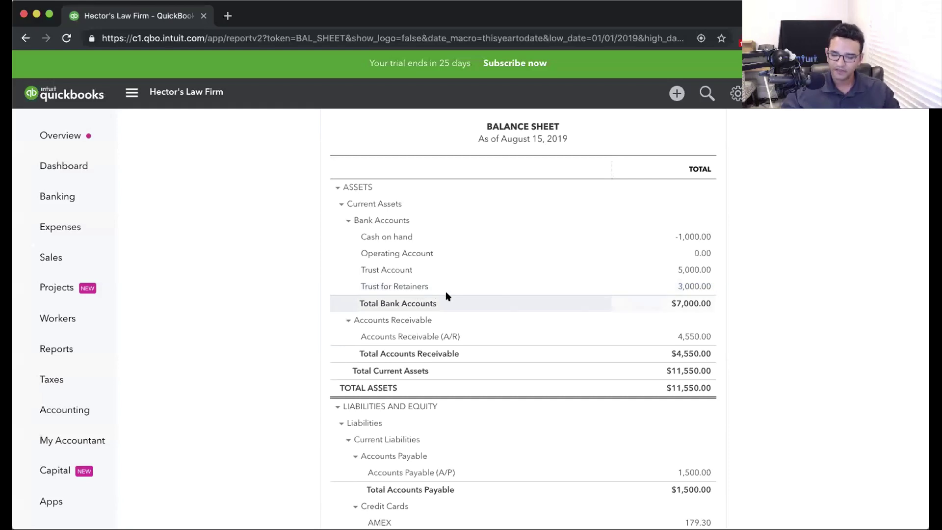
pyautogui.scroll(-5, 448, 296)
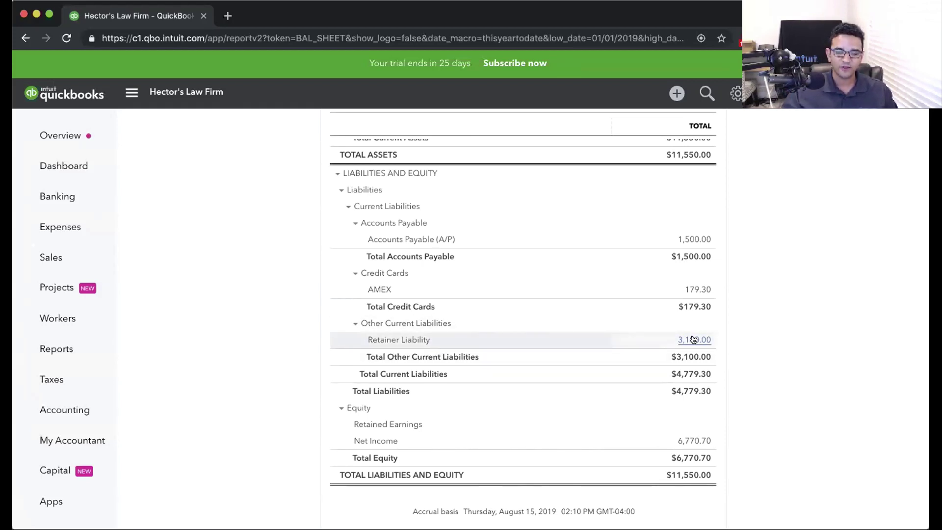
pyautogui.click(694, 339)
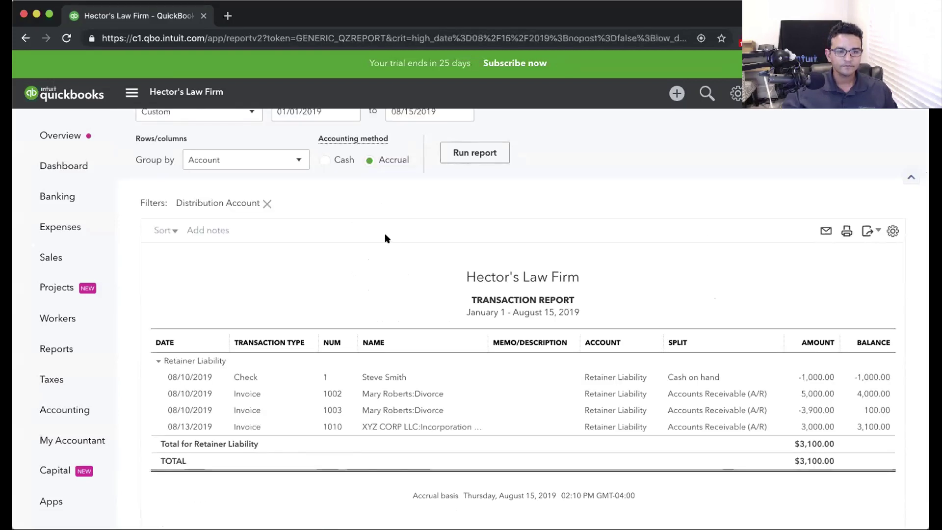
pyautogui.click(187, 241)
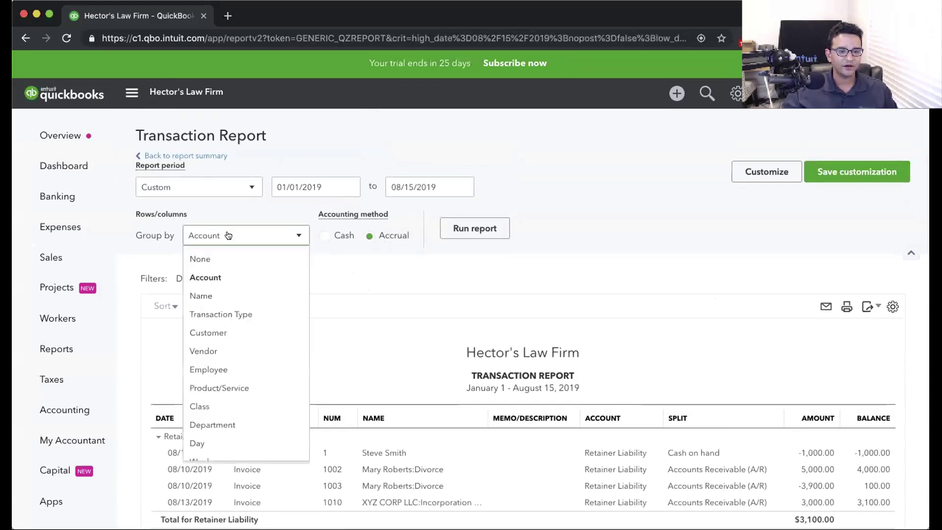
pyautogui.click(216, 333)
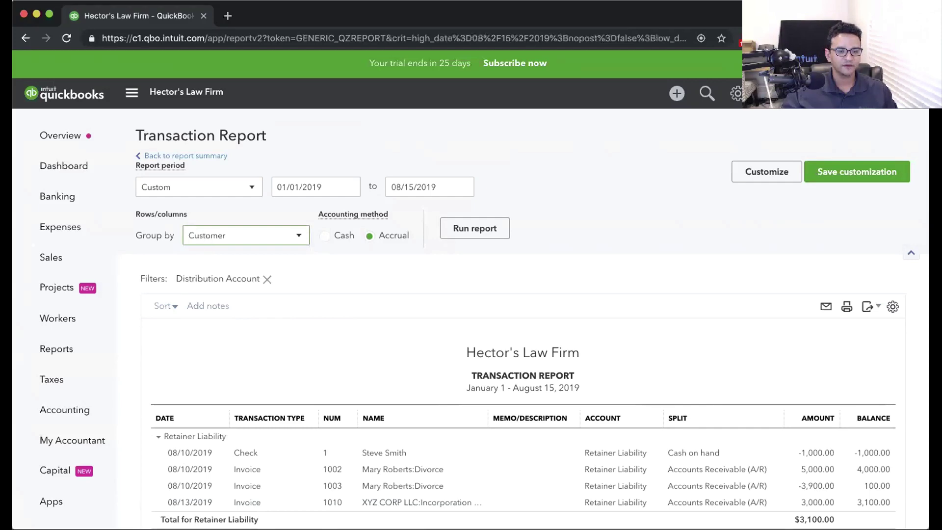
pyautogui.click(474, 228)
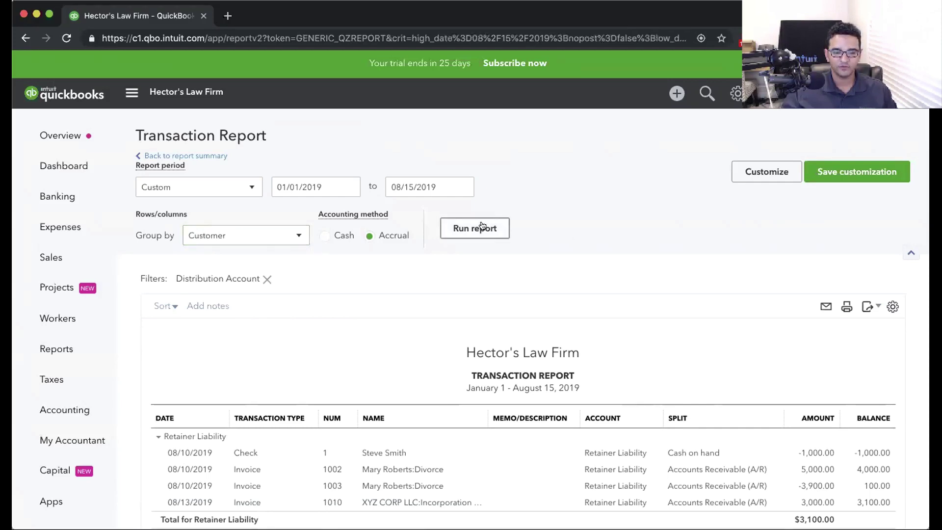
pyautogui.scroll(-3, 540, 245)
pyautogui.scroll(-2, 542, 361)
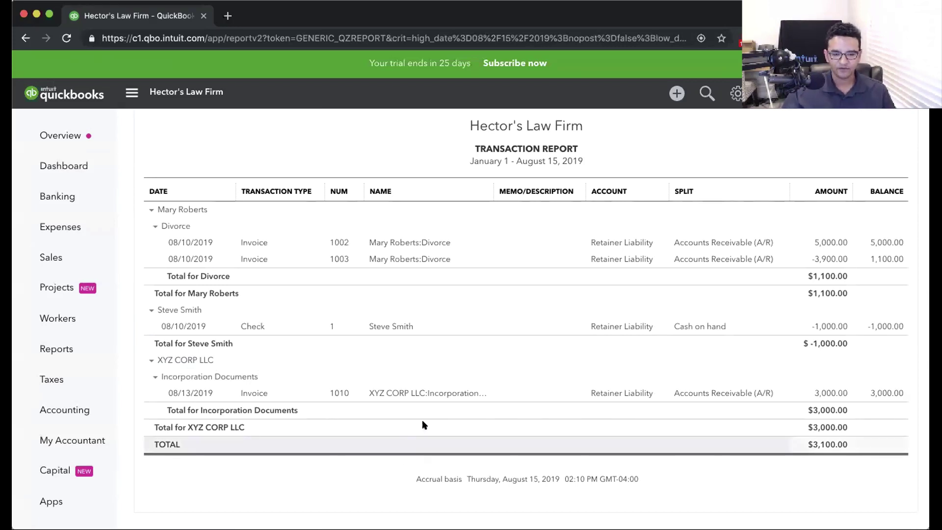
pyautogui.click(399, 327)
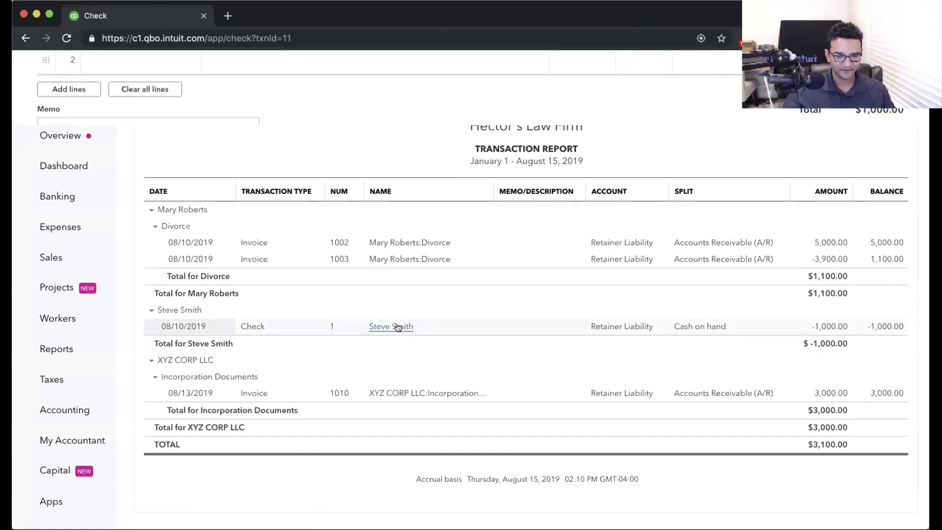
pyautogui.click(592, 512)
pyautogui.click(568, 425)
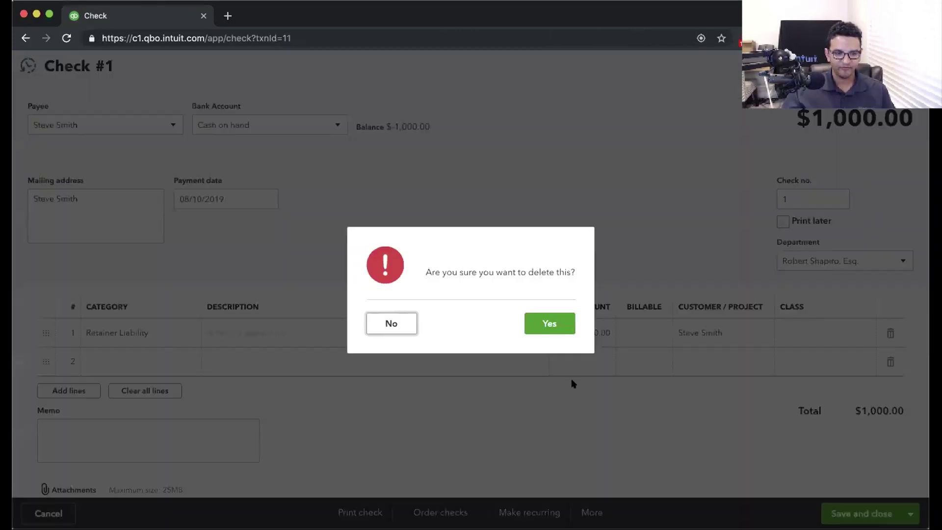
pyautogui.click(550, 324)
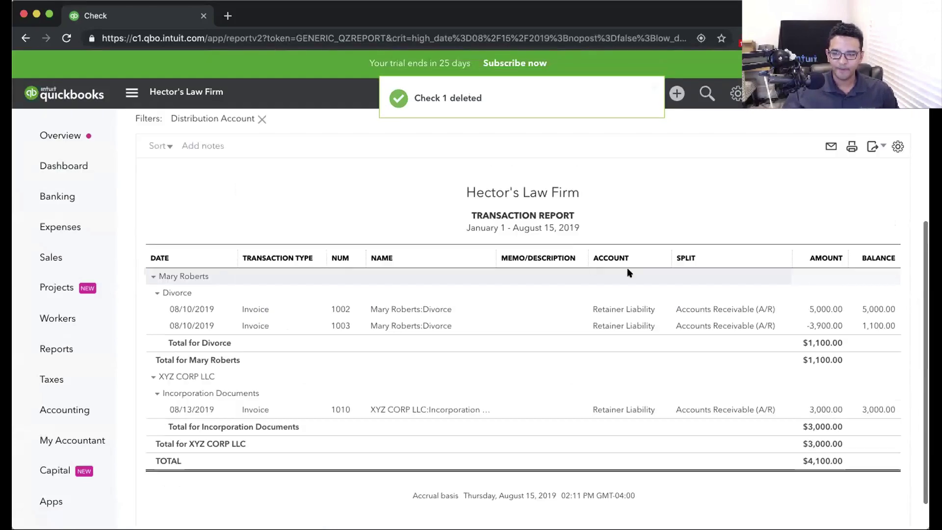
pyautogui.click(419, 309)
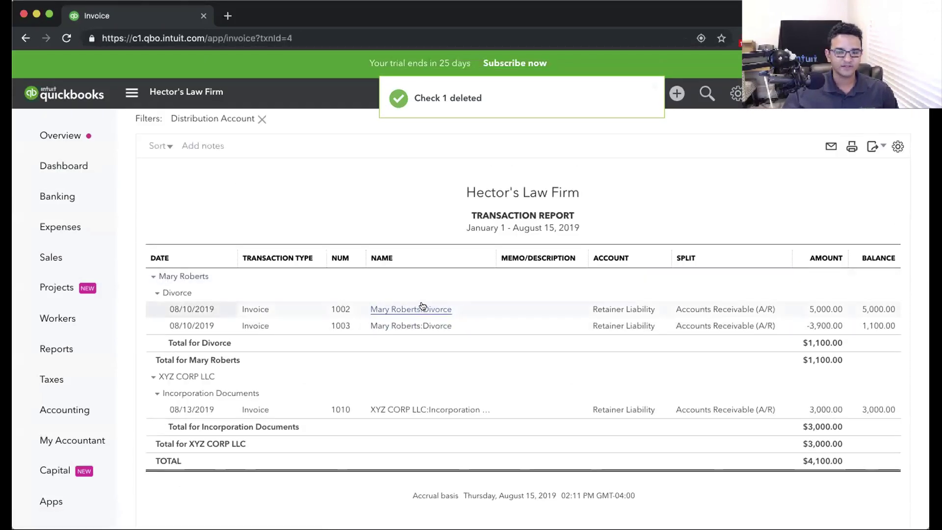
pyautogui.click(585, 512)
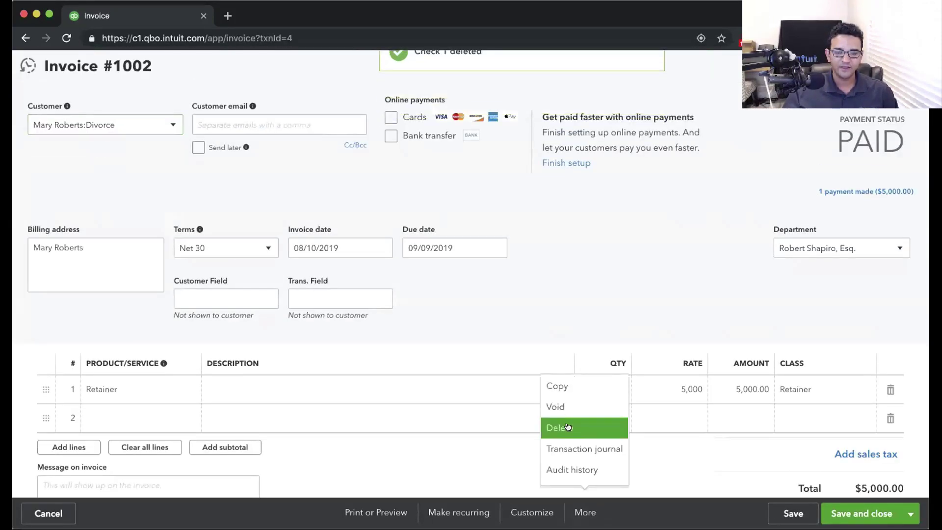
pyautogui.click(567, 425)
pyautogui.click(597, 324)
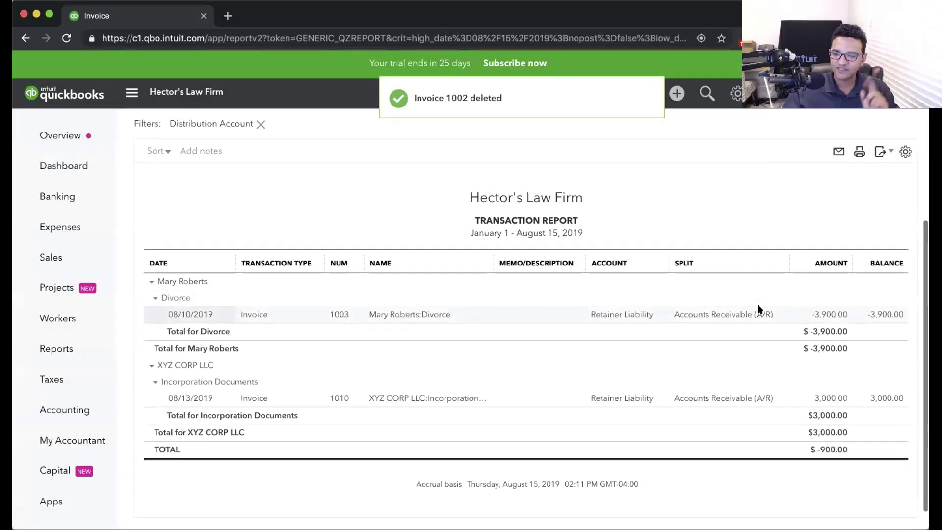
# - Delete invoice 1003, leaving only XYZ CORP LLC's $3,000.00 invoice in the report
pyautogui.click(715, 315)
pyautogui.press('Escape')
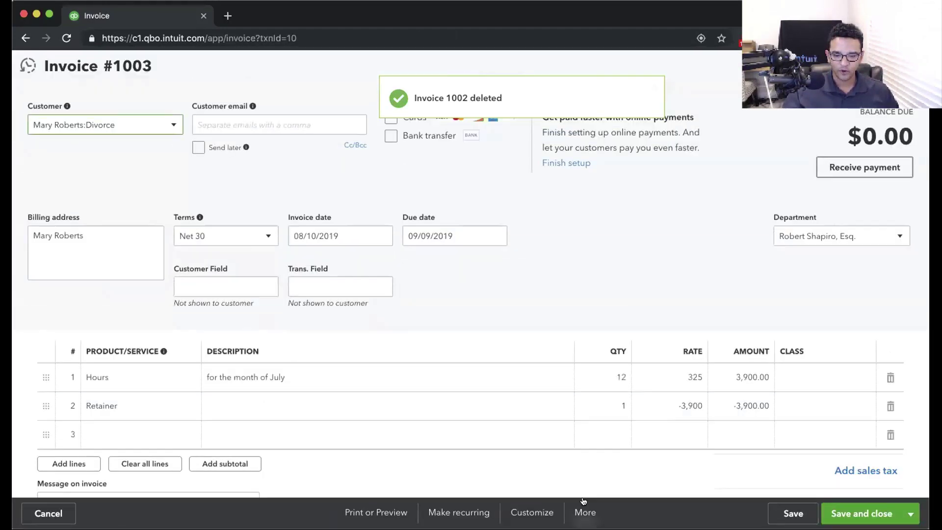
pyautogui.click(585, 512)
pyautogui.click(568, 431)
pyautogui.click(557, 320)
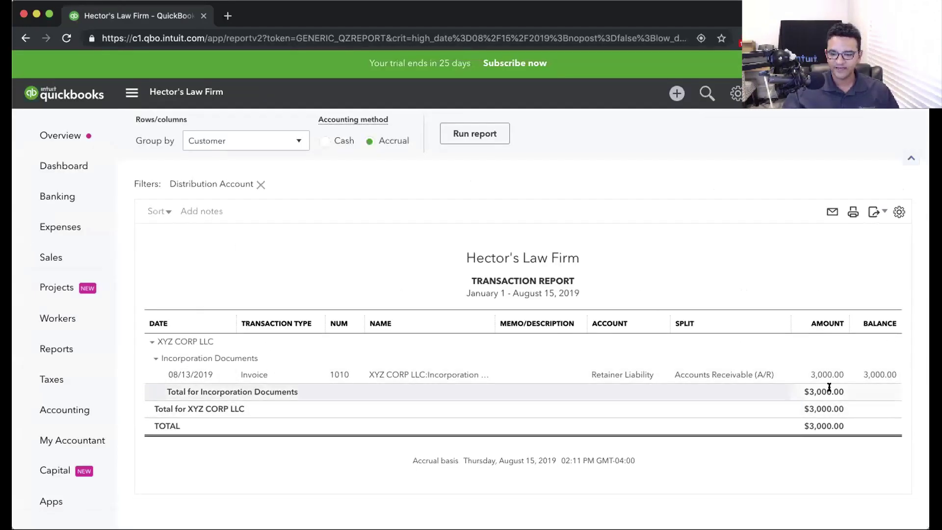
pyautogui.scroll(-1, 838, 389)
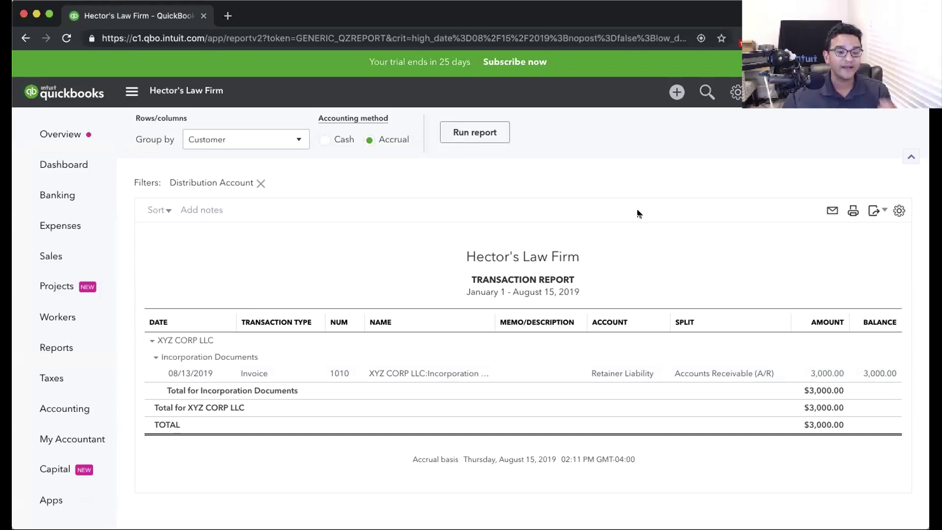
pyautogui.click(675, 92)
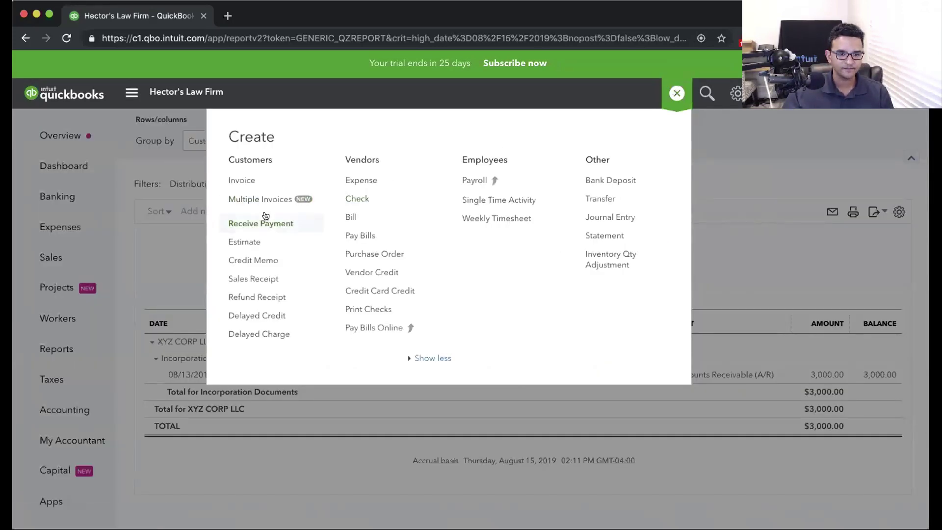
# - Start a new invoice for XYZ CORP LLC:Incorporation Documents with all billable items added
pyautogui.click(238, 179)
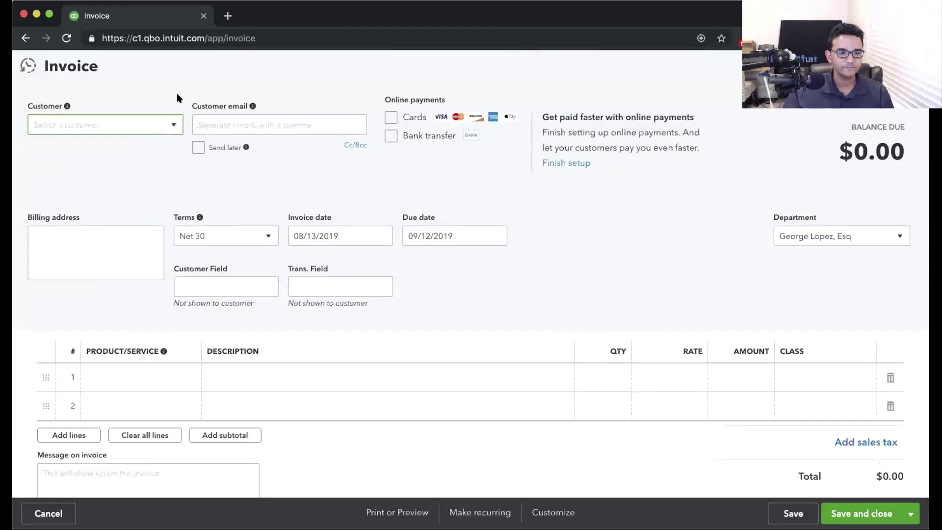
pyautogui.click(171, 126)
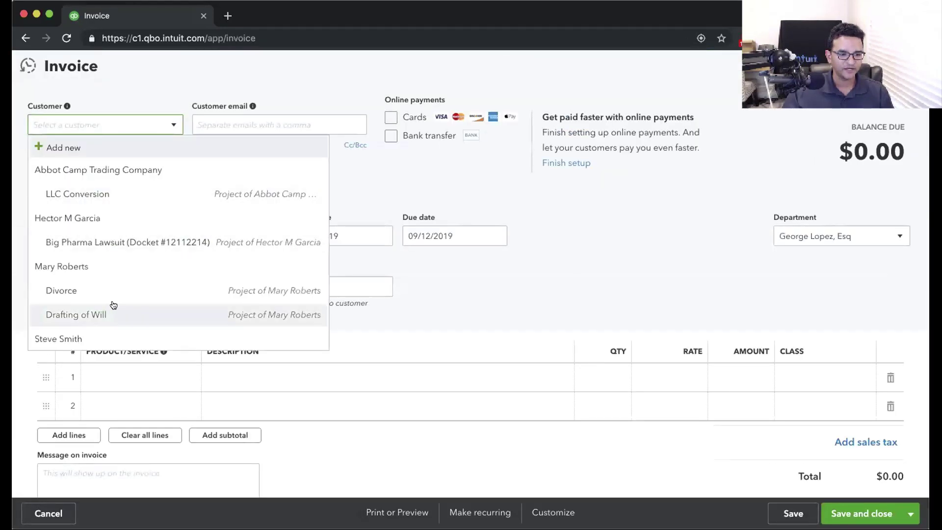
pyautogui.scroll(-2, 100, 310)
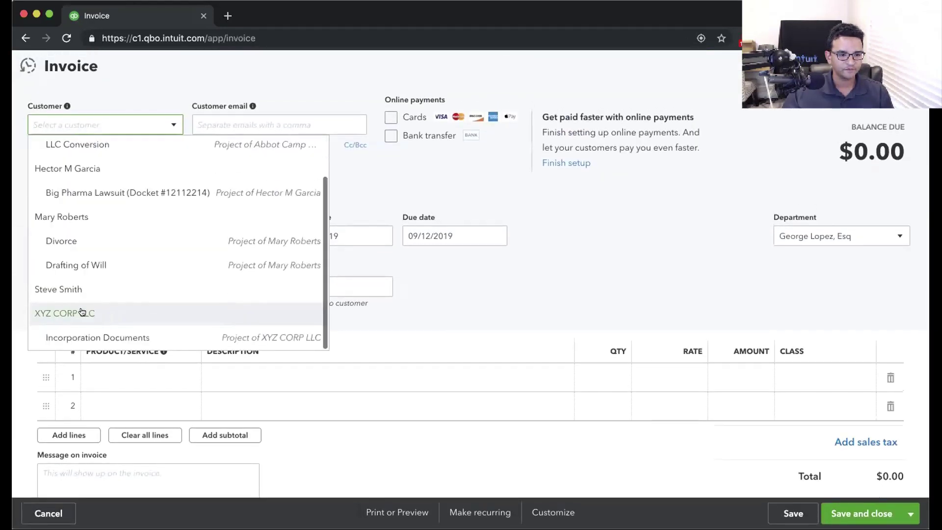
pyautogui.click(110, 337)
pyautogui.click(808, 239)
# - Add Retainer as the product on invoice line 5 and clear its 0.00 amount
pyautogui.scroll(-3, 523, 240)
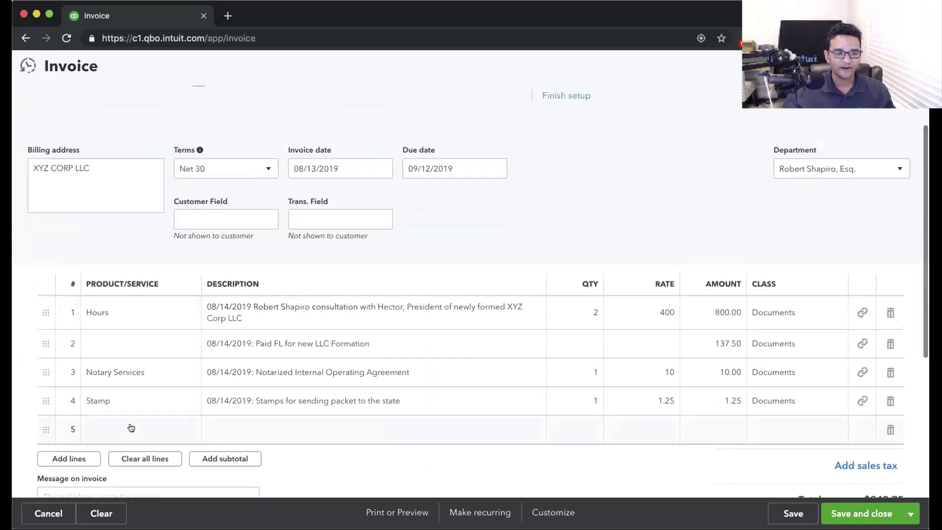
pyautogui.click(125, 424)
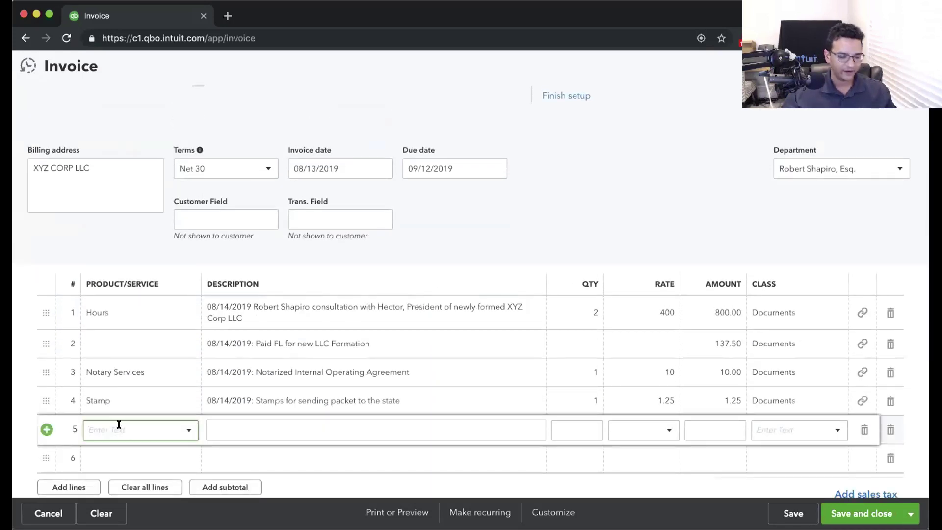
pyautogui.write('Retainer')
pyautogui.press('Return')
pyautogui.click(726, 430)
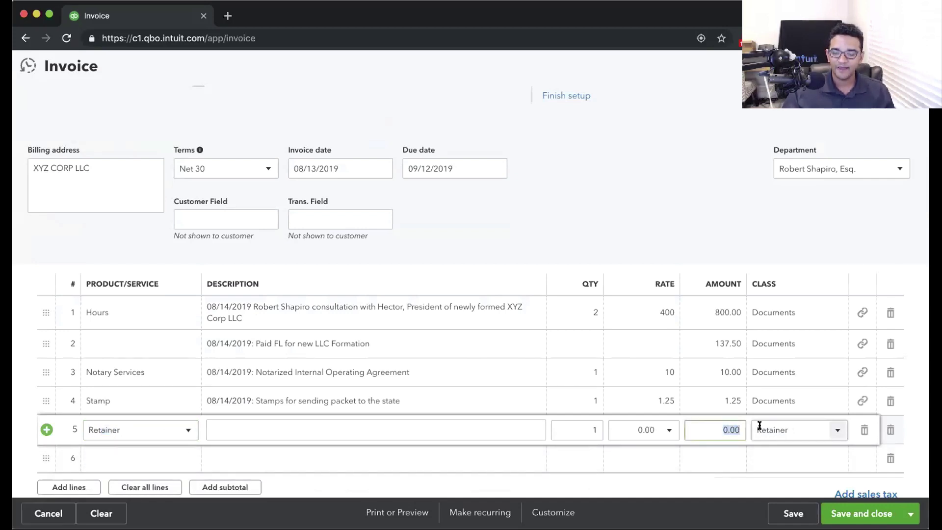
pyautogui.press('BackSpace')
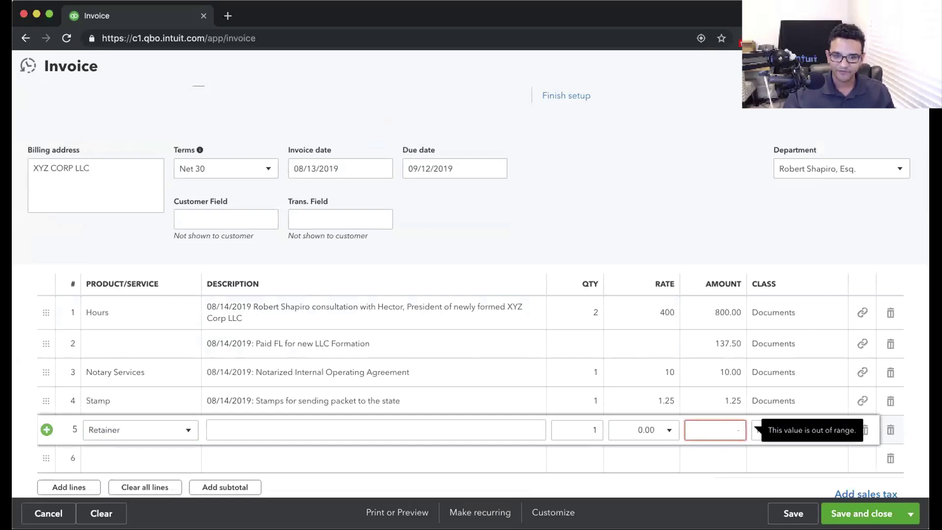
pyautogui.scroll(2, 826, 185)
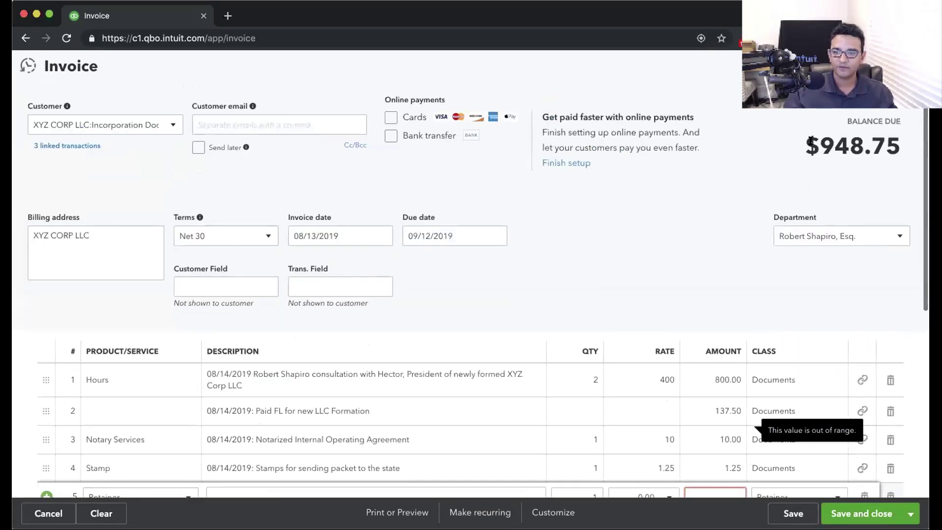
pyautogui.scroll(-1, 633, 206)
pyautogui.scroll(1, 639, 205)
pyautogui.scroll(-1, 674, 202)
pyautogui.scroll(-4, 675, 207)
# - Reselect Retainer on line 5 and enter an amount of -978.75
pyautogui.click(114, 253)
pyautogui.scroll(1, 116, 257)
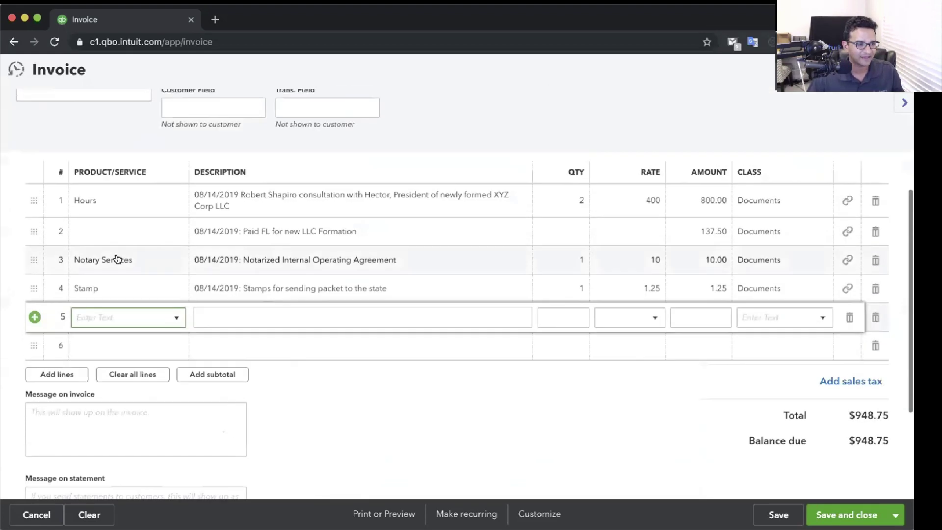
pyautogui.write('ret')
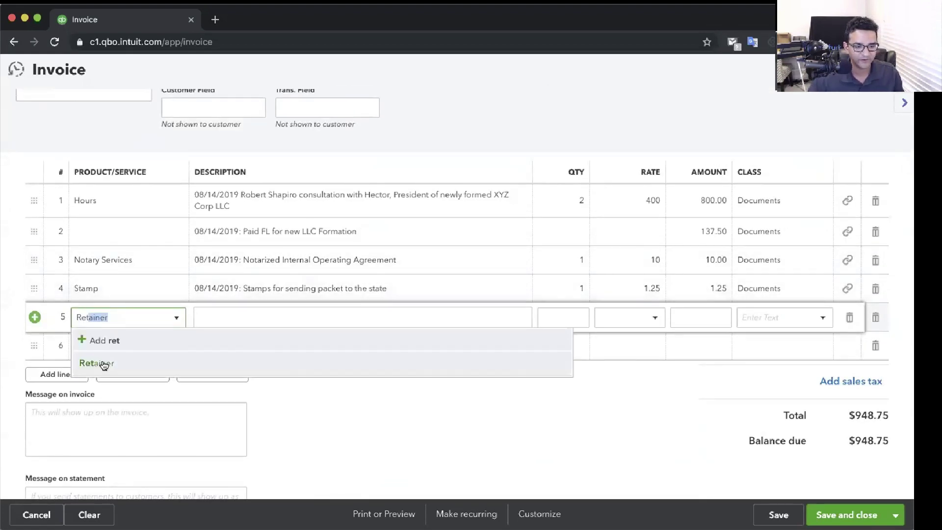
pyautogui.click(98, 362)
pyautogui.click(725, 317)
pyautogui.write('-978.75')
pyautogui.press('Tab')
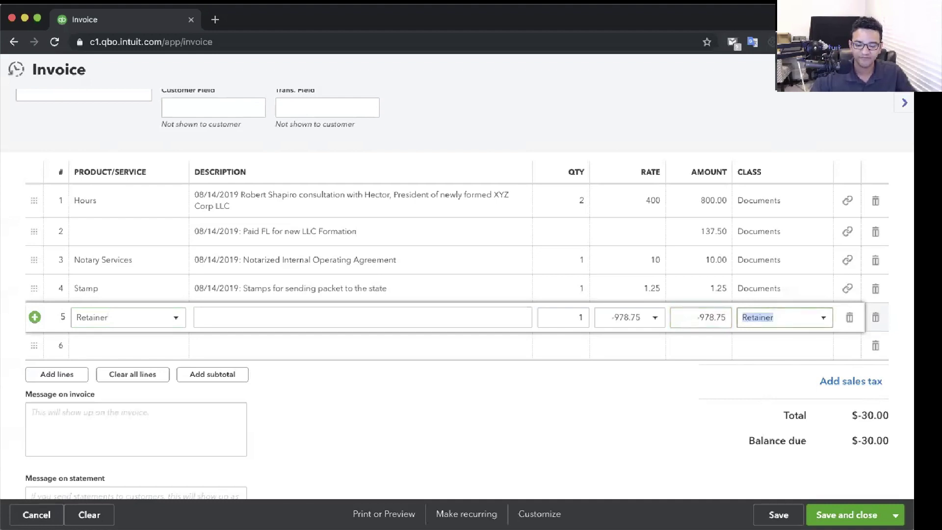
pyautogui.press('Tab')
# - Correct the line 5 retainer amount to -948.75 so the balance due is $0.00
pyautogui.scroll(1, 621, 259)
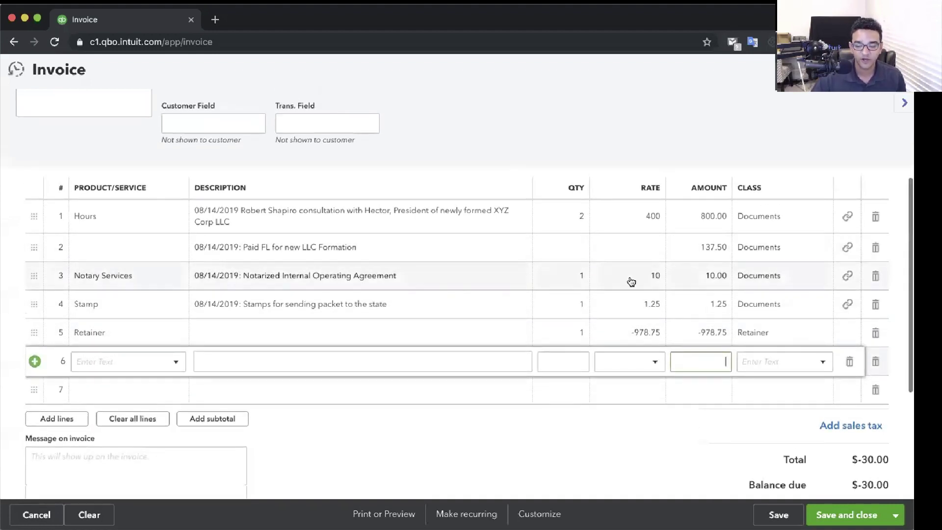
pyautogui.scroll(3, 697, 334)
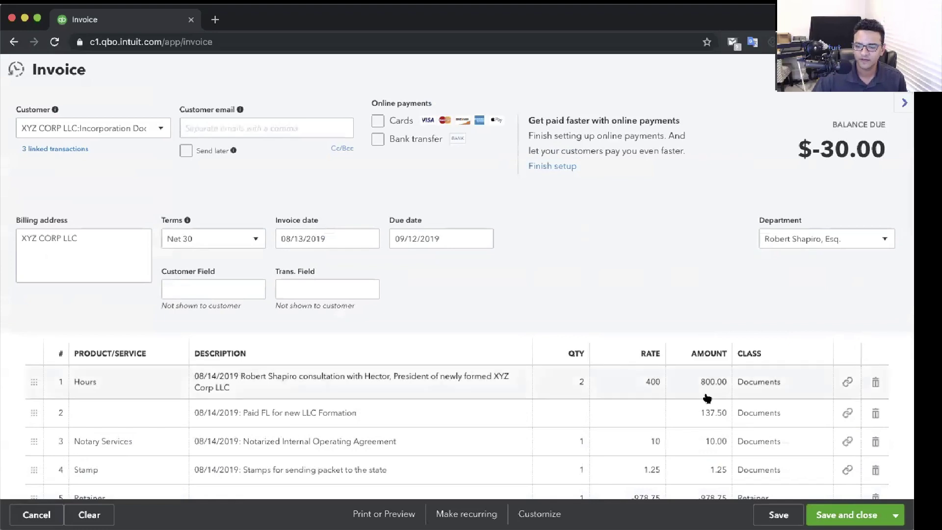
pyautogui.scroll(-2, 703, 393)
pyautogui.click(703, 399)
pyautogui.click(712, 397)
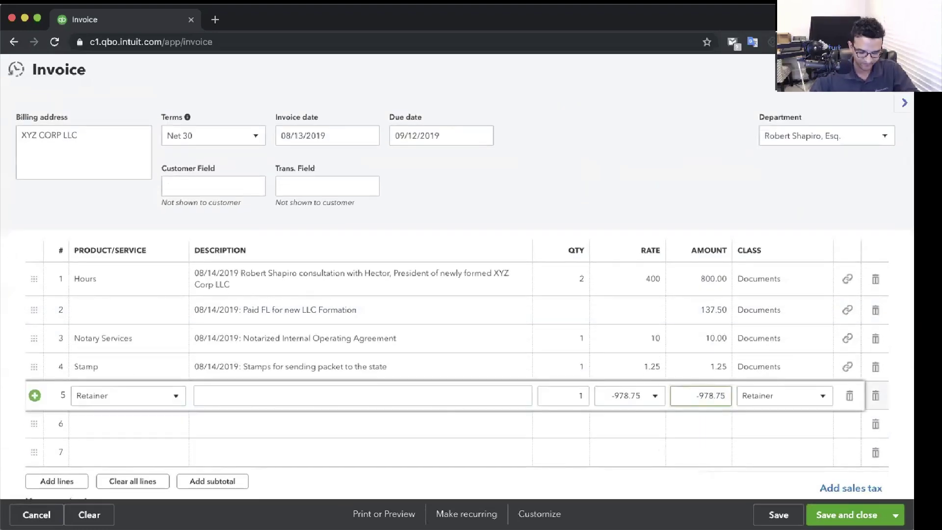
pyautogui.press('Tab')
pyautogui.scroll(-3, 711, 396)
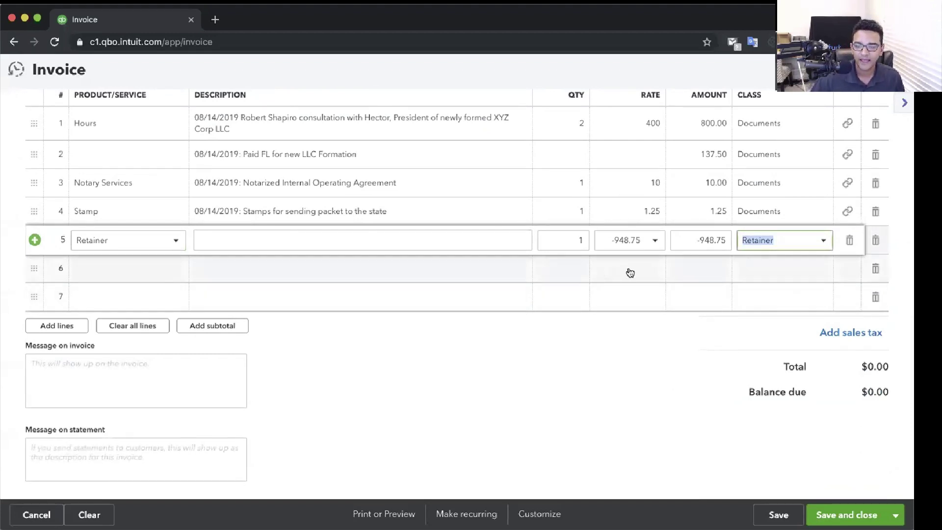
pyautogui.scroll(1, 628, 272)
pyautogui.scroll(5, 629, 269)
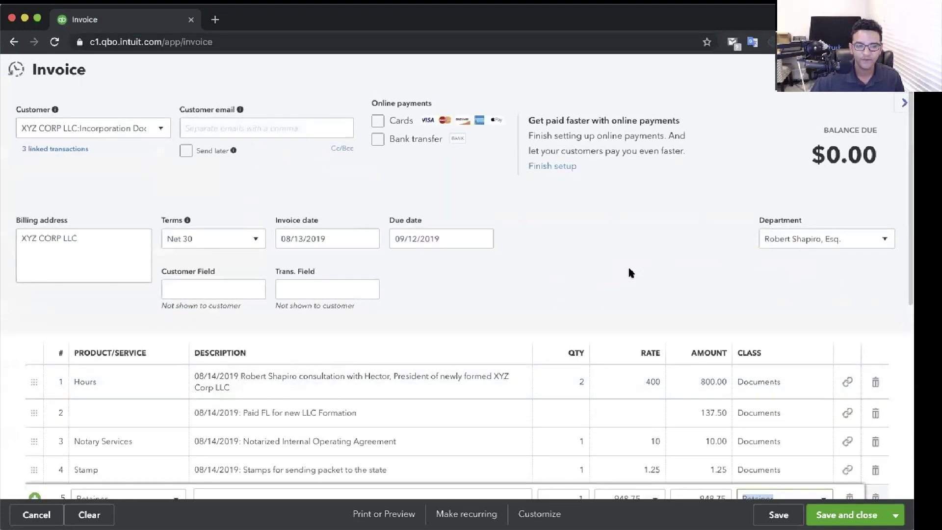
pyautogui.scroll(1, 629, 270)
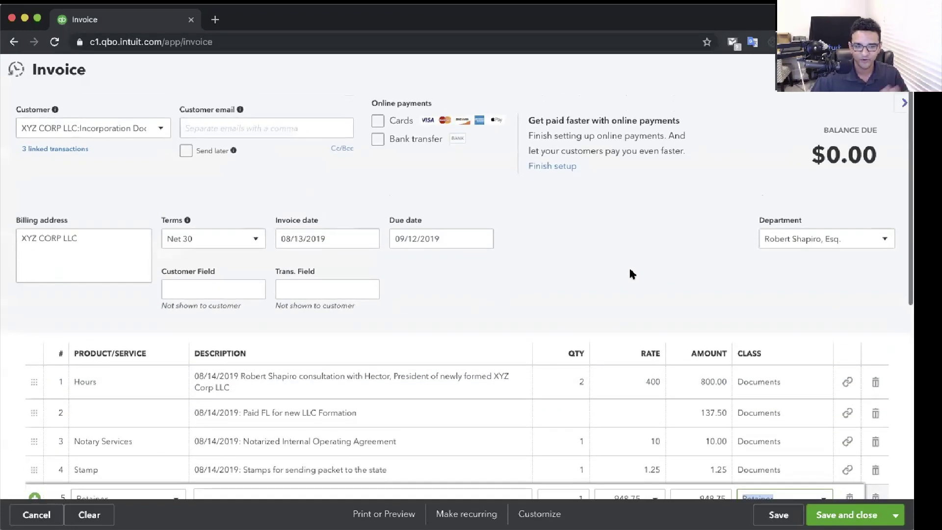
pyautogui.scroll(-3, 510, 280)
# - Edit the Retainer line's description and save invoice 1011
pyautogui.click(255, 425)
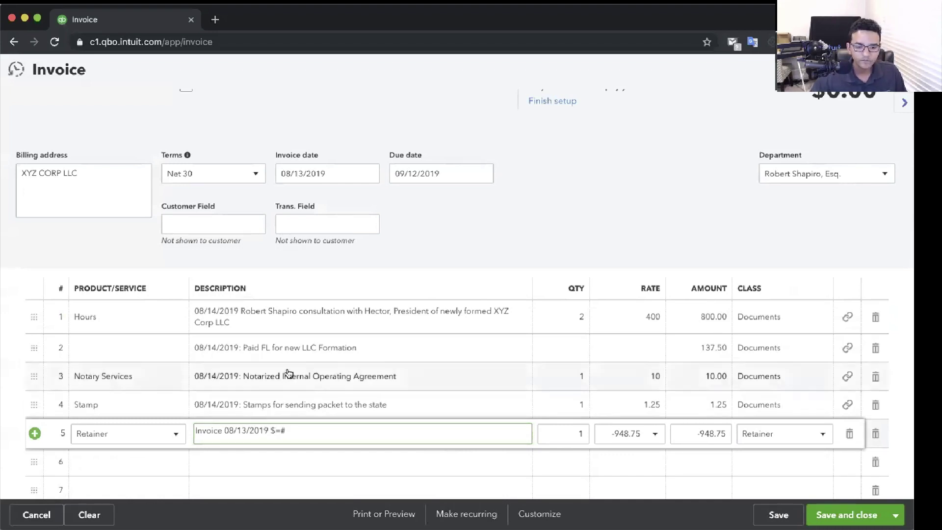
pyautogui.scroll(2, 289, 373)
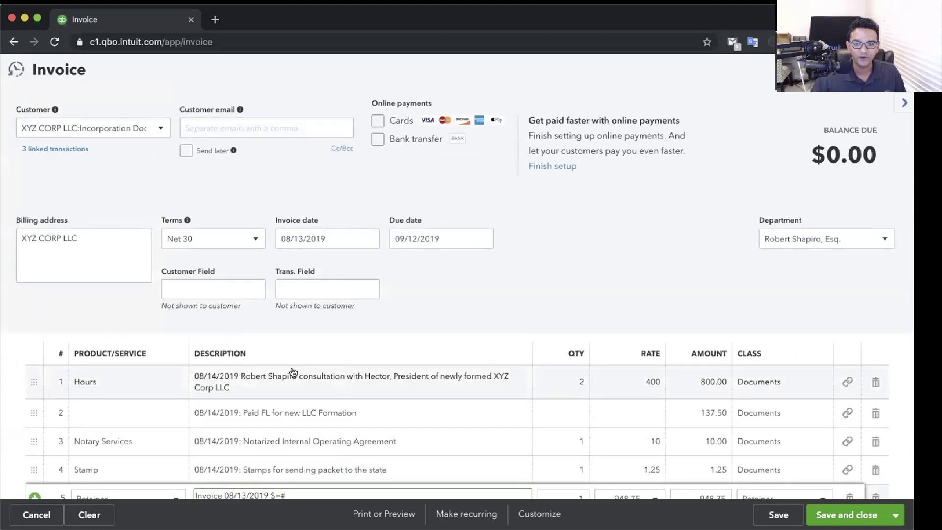
pyautogui.scroll(-1, 367, 375)
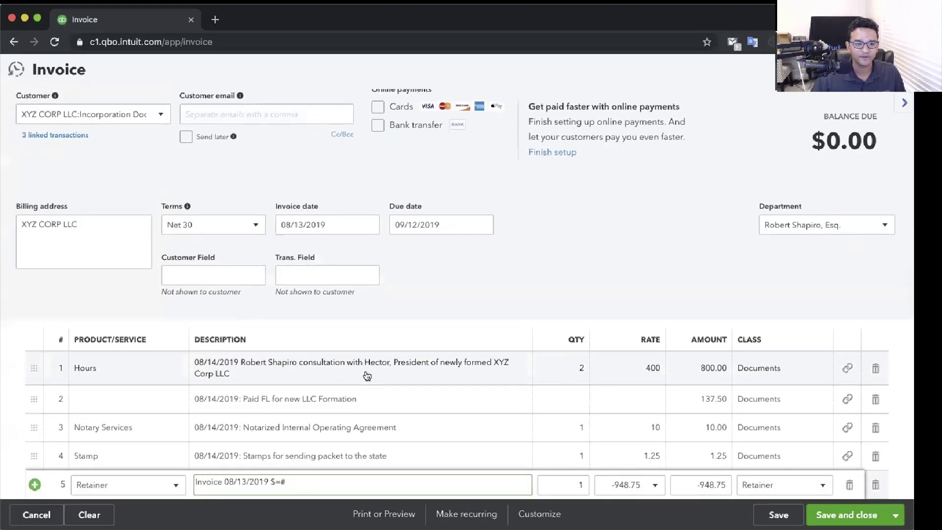
pyautogui.scroll(1, 363, 378)
pyautogui.scroll(-3, 371, 369)
pyautogui.scroll(3, 370, 370)
pyautogui.scroll(-3, 317, 346)
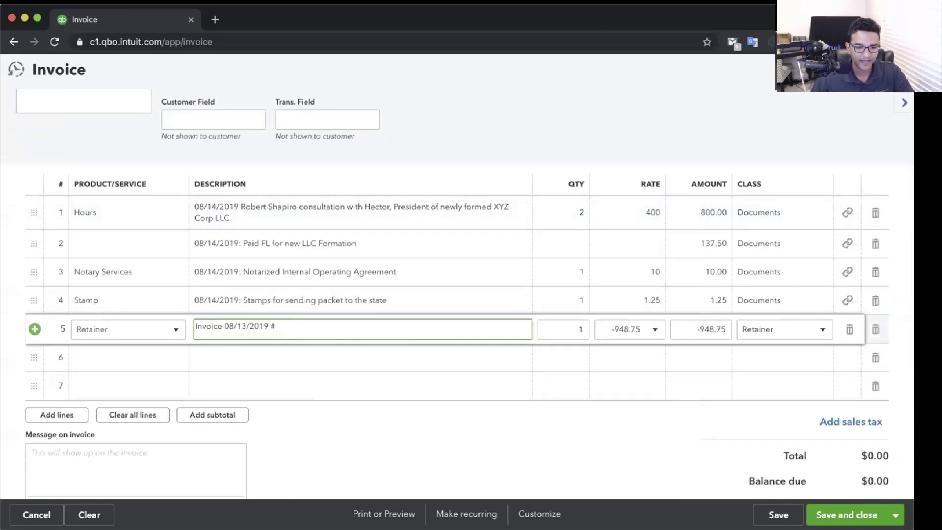
pyautogui.click(778, 514)
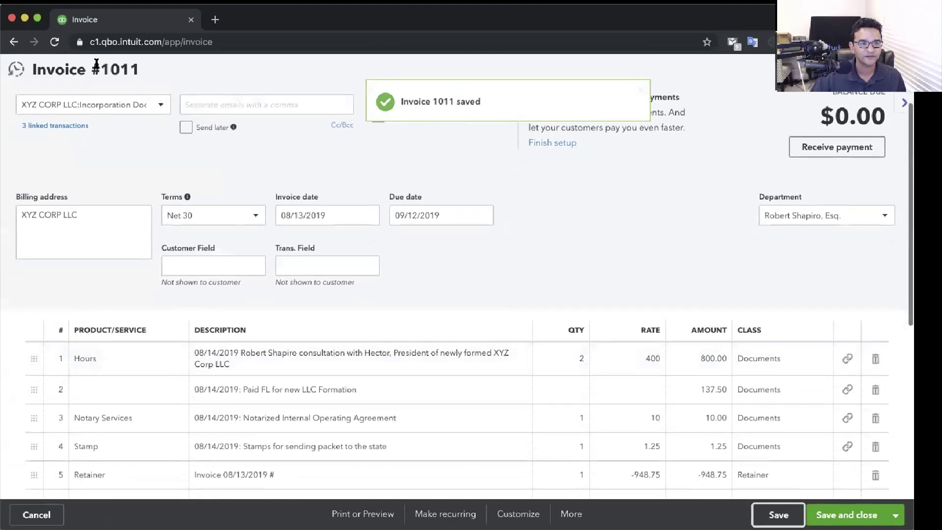
# - Change the description to 'Invoice 08/13/2019 #1101', save and close, and accept the linked-transaction warning
pyautogui.scroll(-3, 274, 336)
pyautogui.click(299, 372)
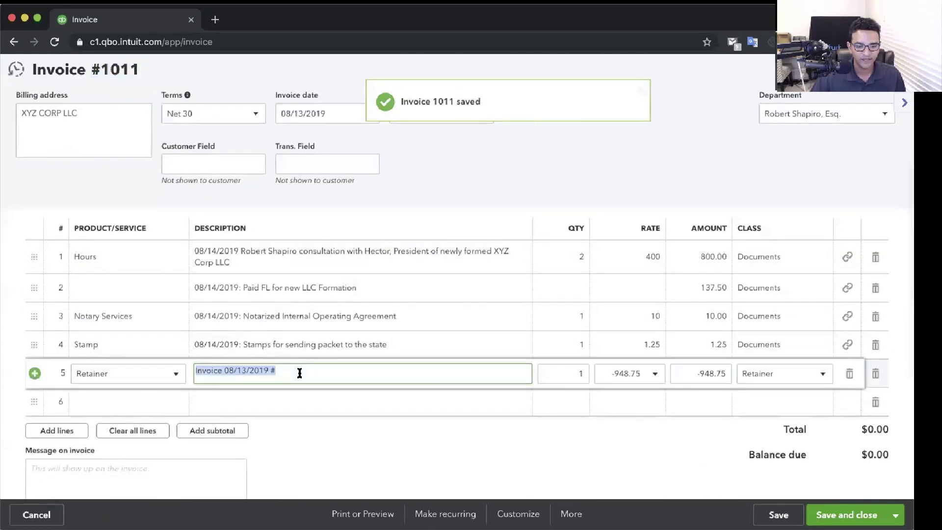
pyautogui.write('101')
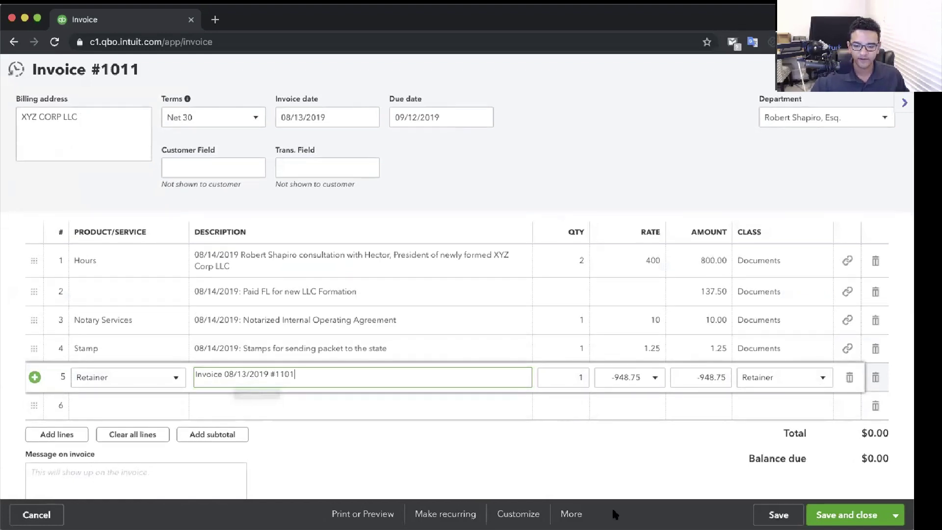
pyautogui.click(863, 516)
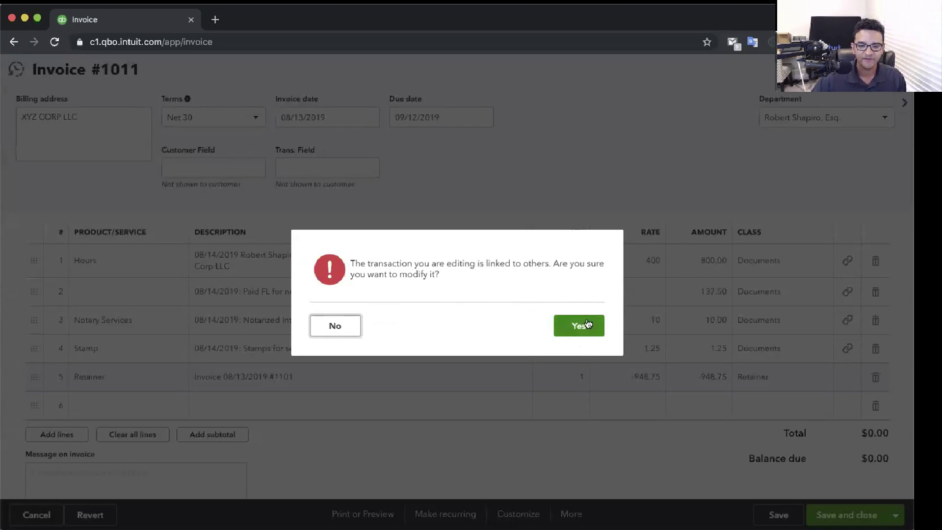
pyautogui.click(579, 324)
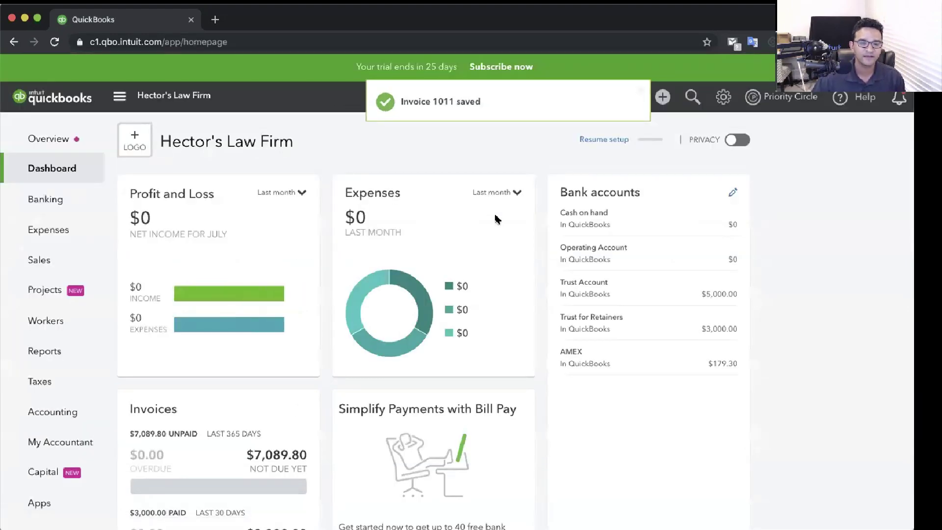
# - Open the Balance Sheet and drill into the 2,051.25 Retainer Liability balance
pyautogui.click(47, 351)
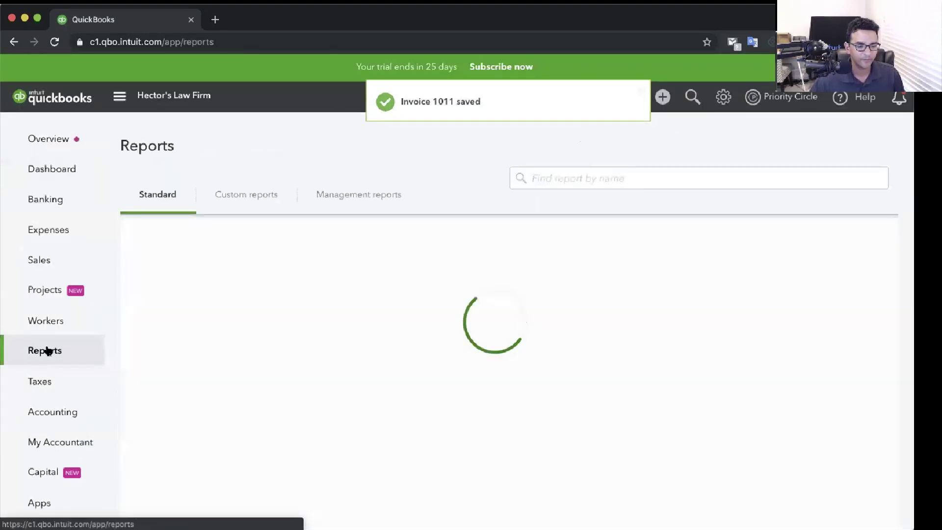
pyautogui.click(205, 407)
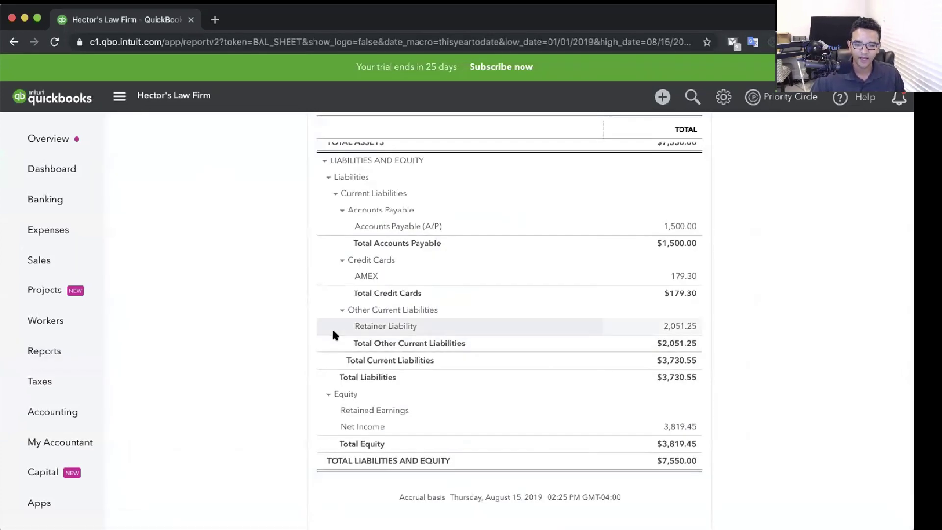
pyautogui.scroll(1, 332, 328)
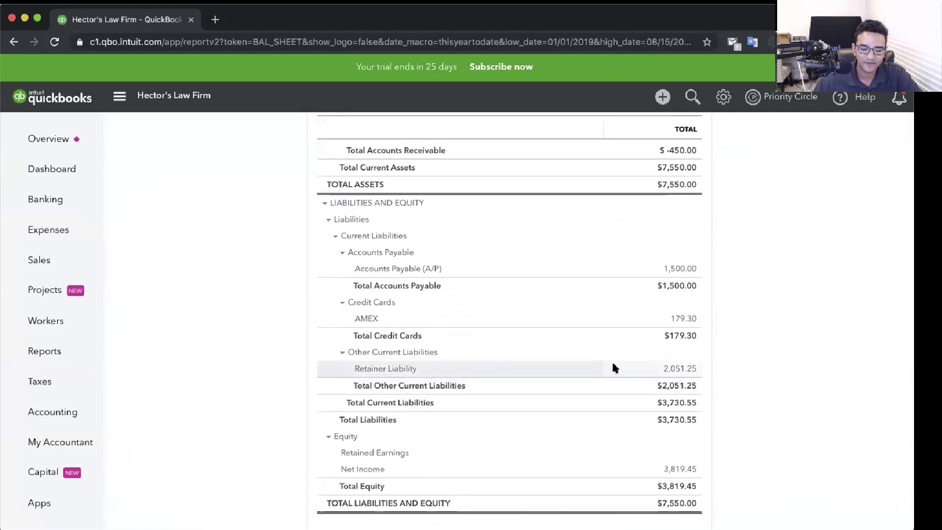
pyautogui.click(682, 369)
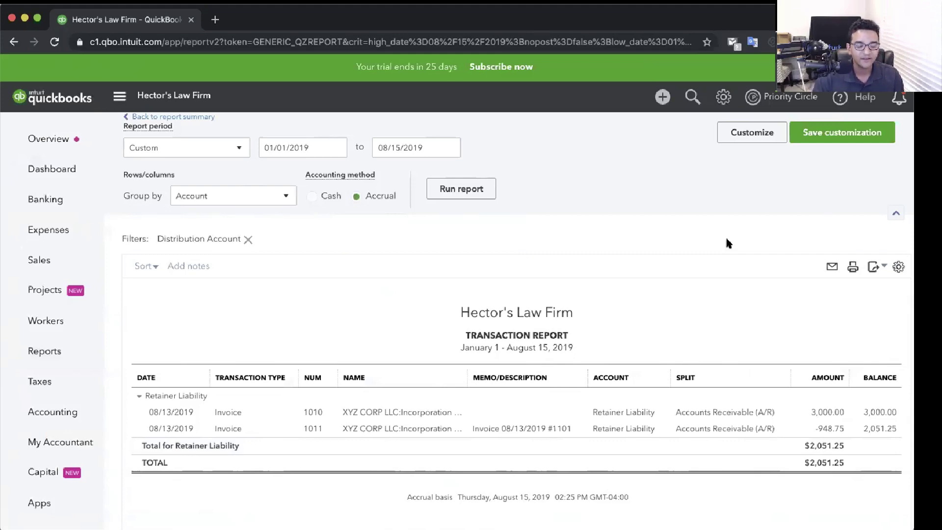
# - Return to the Balance Sheet and review Trust for Retainers at 3,000.00
pyautogui.click(166, 116)
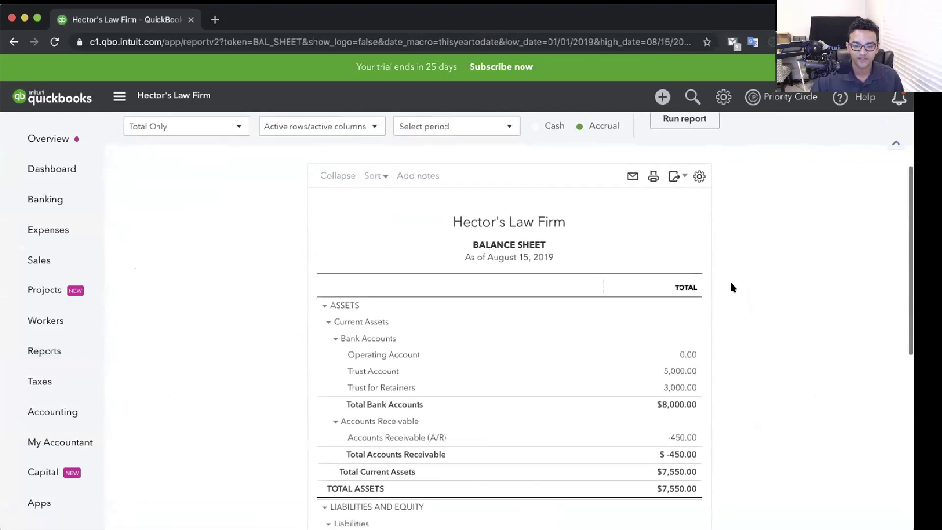
pyautogui.scroll(-2, 729, 279)
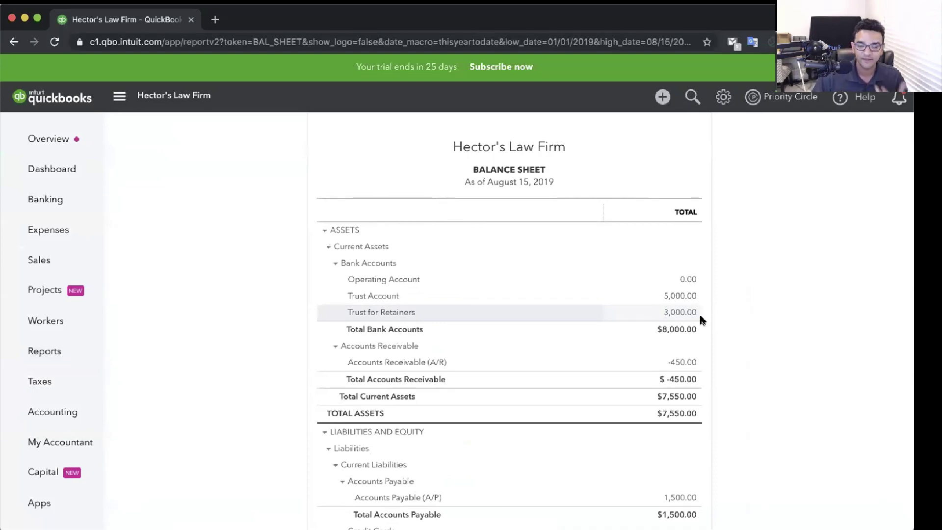
pyautogui.scroll(4, 702, 320)
pyautogui.scroll(-10, 702, 320)
pyautogui.scroll(2, 706, 320)
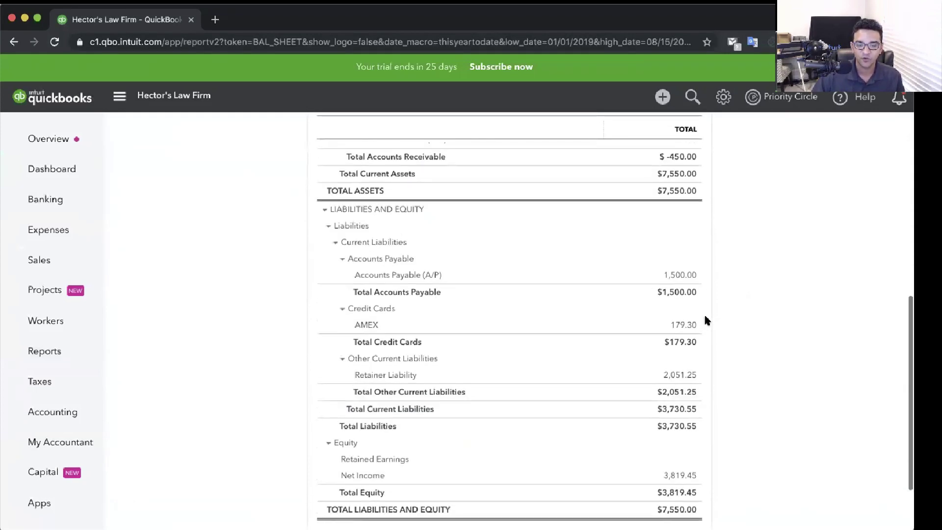
pyautogui.scroll(1, 697, 344)
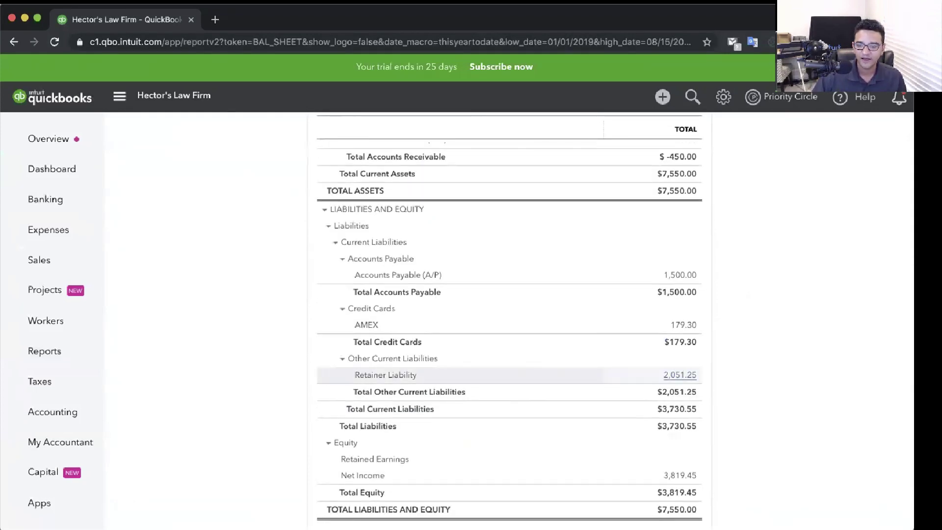
pyautogui.scroll(5, 685, 377)
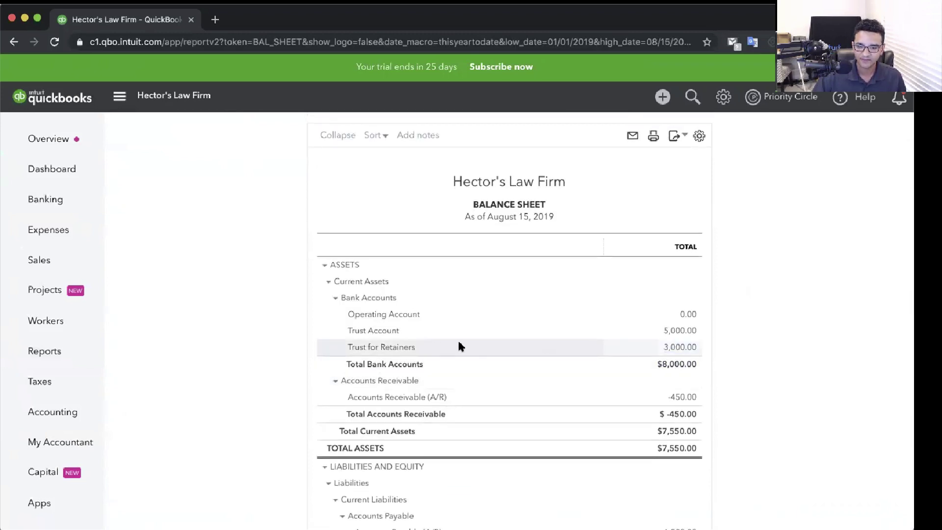
# - Delete the 08/10/2019 5,000.00 payment into Trust Account
pyautogui.click(680, 330)
pyautogui.click(435, 425)
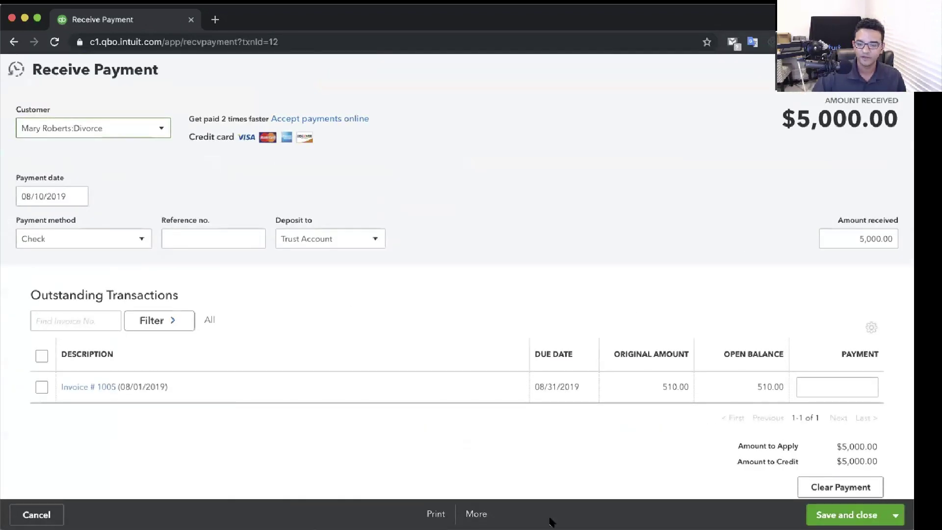
pyautogui.click(476, 514)
pyautogui.click(448, 429)
pyautogui.click(534, 327)
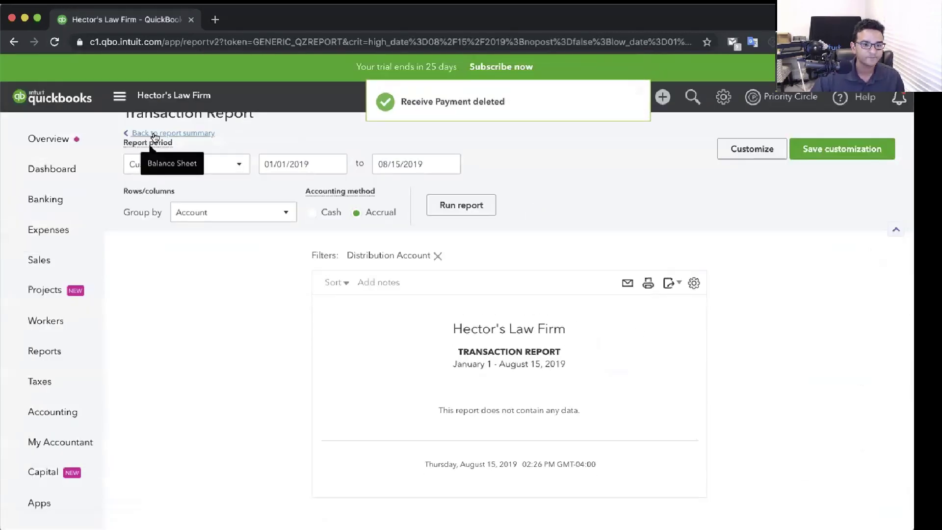
# - Return to the Balance Sheet, now without Trust Account and with Accounts Receivable at 4,550.00
pyautogui.click(154, 133)
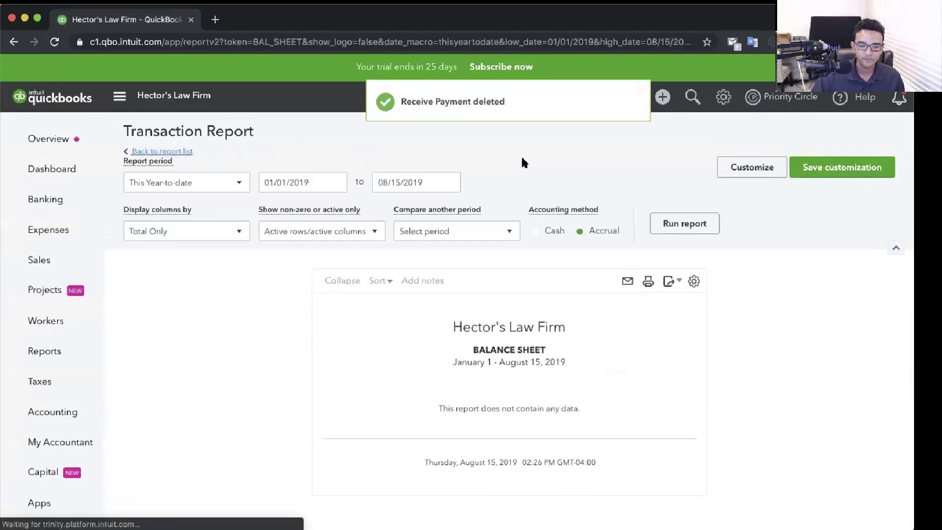
pyautogui.scroll(-3, 545, 265)
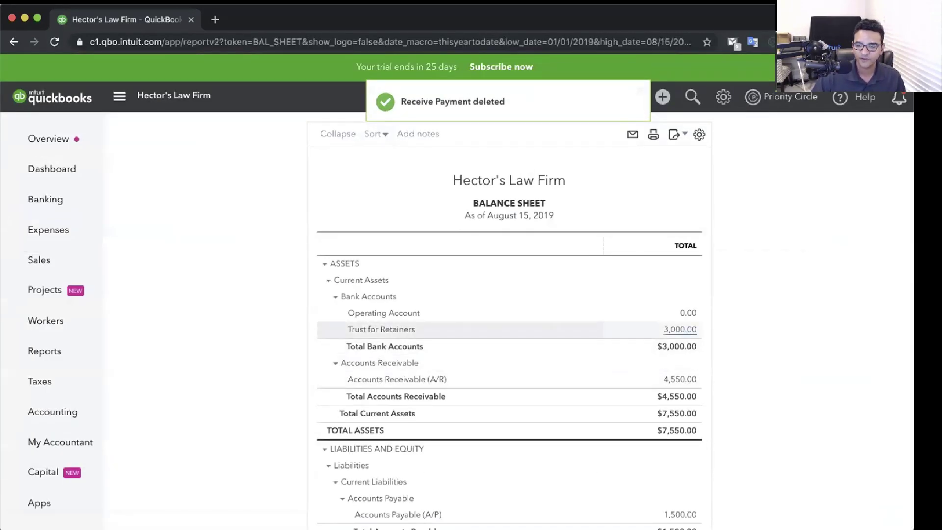
pyautogui.scroll(-6, 732, 379)
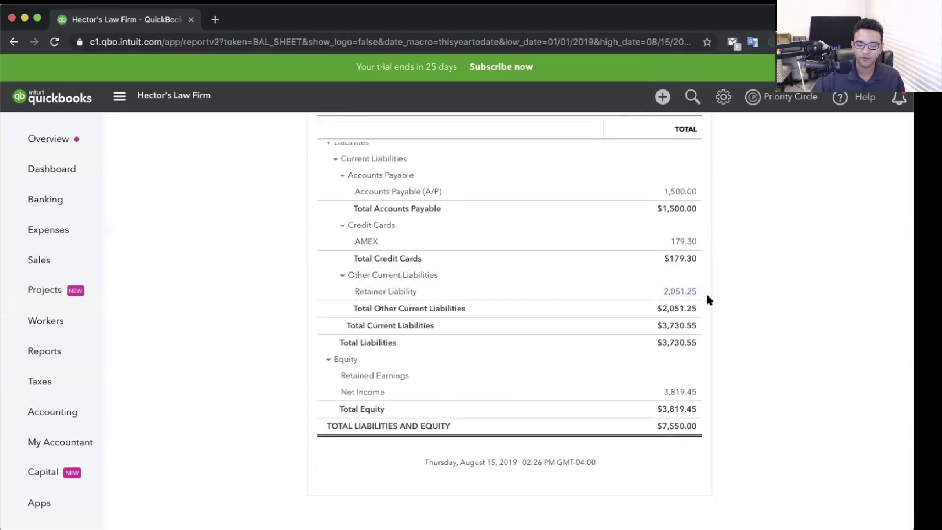
pyautogui.scroll(2, 708, 298)
pyautogui.scroll(-2, 683, 362)
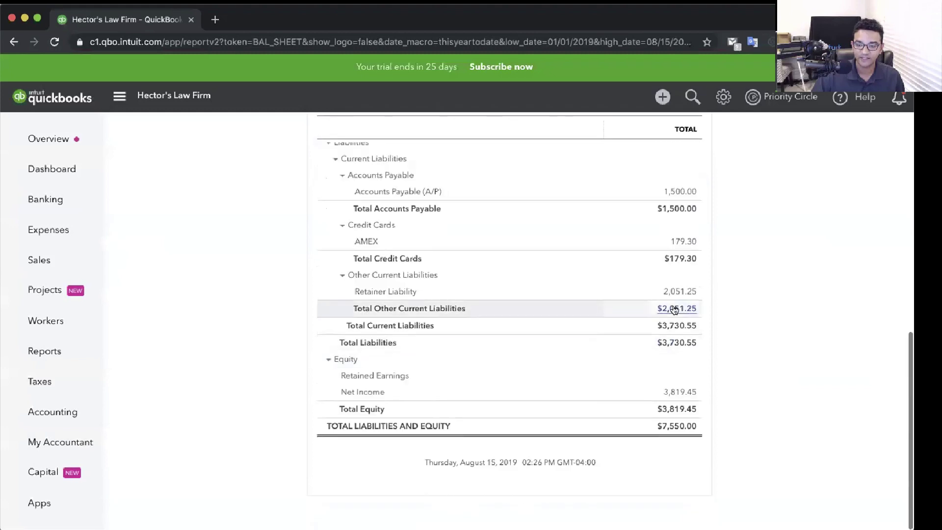
pyautogui.scroll(2, 673, 310)
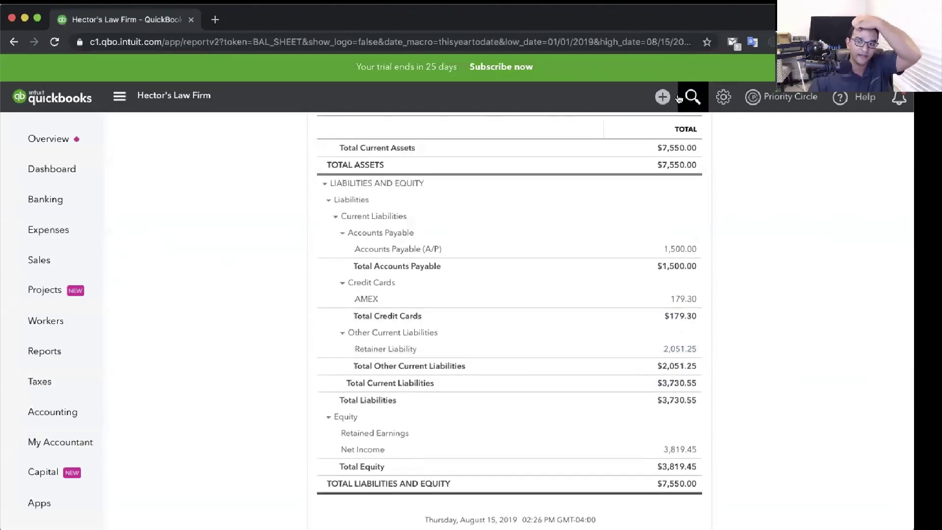
pyautogui.click(664, 98)
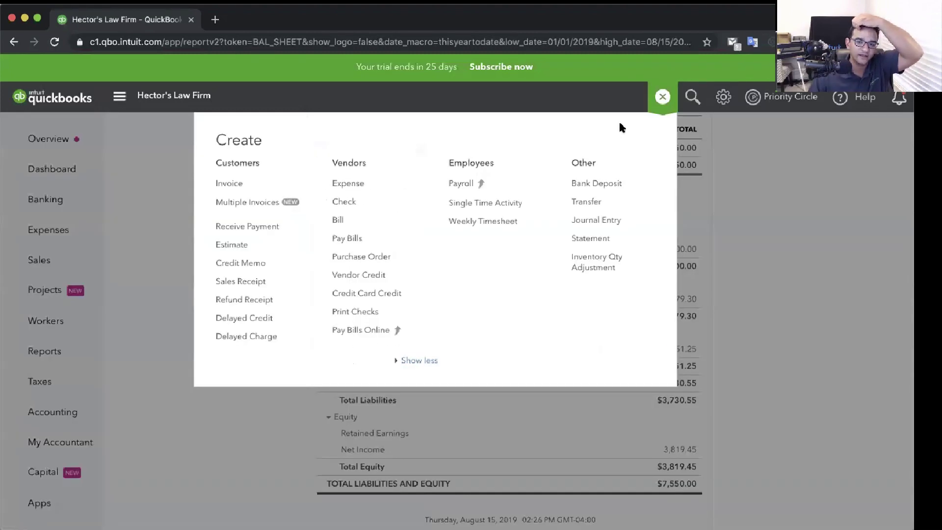
# - Set up a 948.75 transfer from Trust for Retainers to Operating Account
pyautogui.click(586, 205)
pyautogui.click(115, 158)
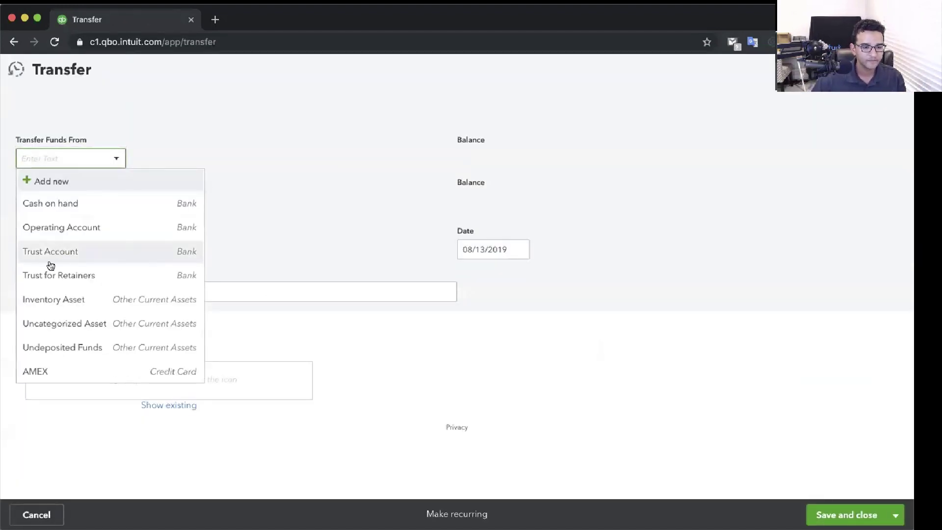
pyautogui.click(59, 276)
pyautogui.click(113, 199)
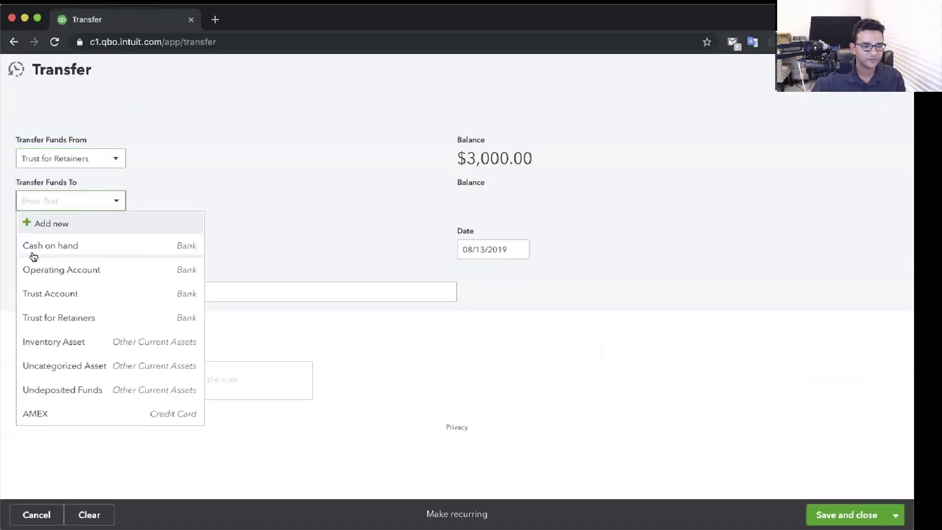
pyautogui.click(54, 270)
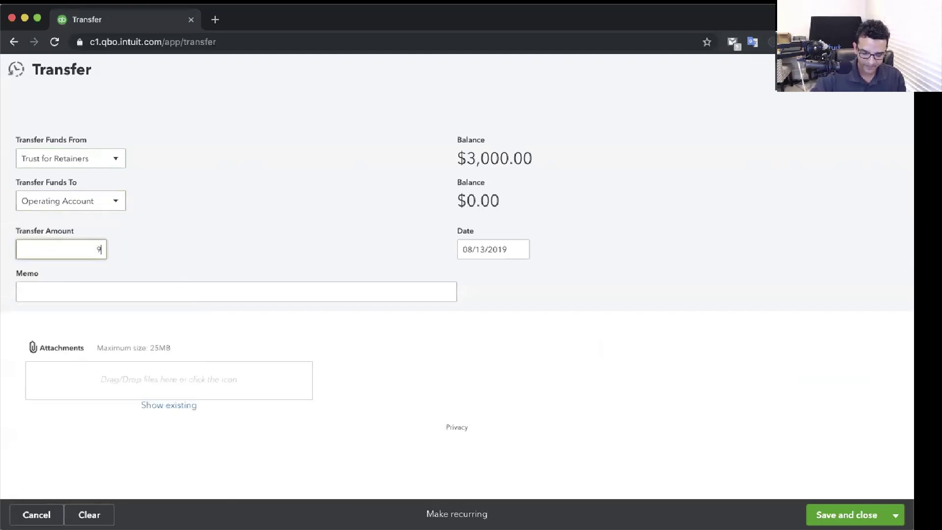
pyautogui.write('948.75')
# - Give the transfer the memo 'Invoice #1101 XYZ CORP' and save it
pyautogui.press('Tab')
pyautogui.press('Tab')
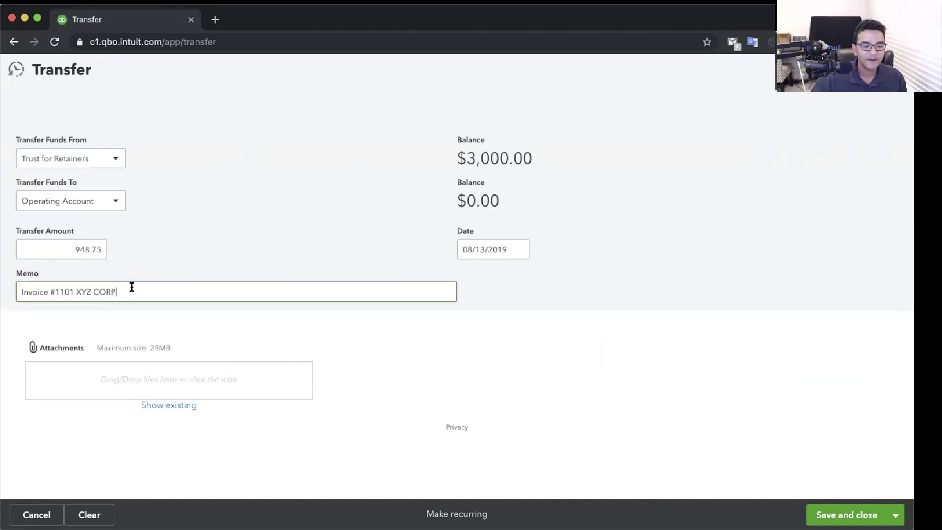
pyautogui.moveTo(118, 289); pyautogui.dragTo(5, 294)
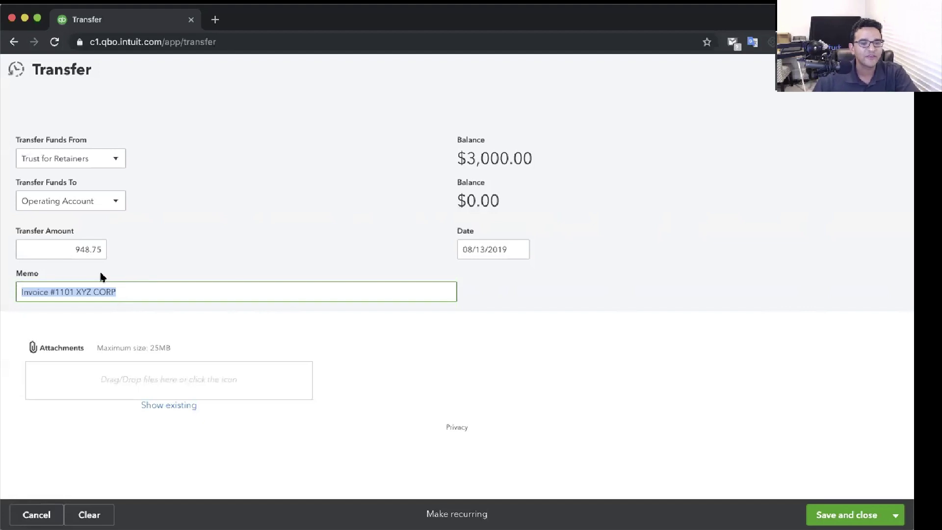
pyautogui.click(57, 247)
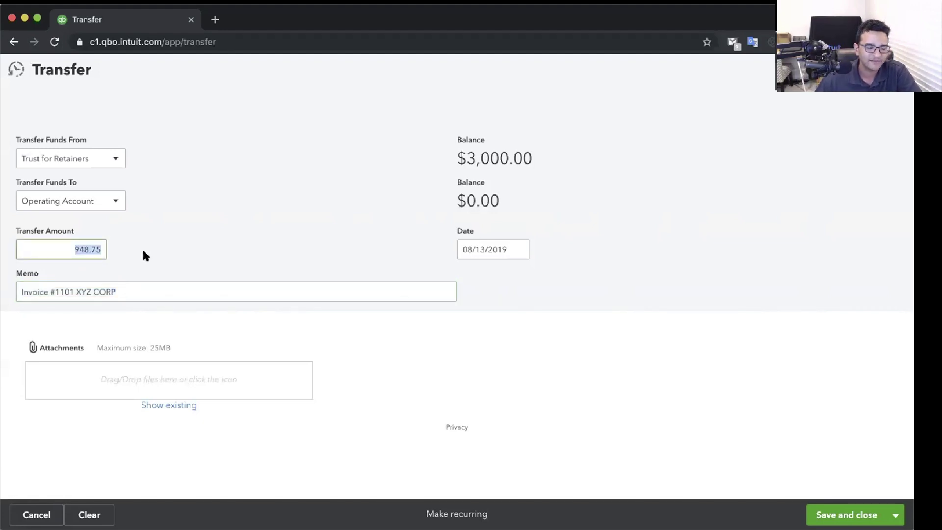
pyautogui.click(128, 290)
pyautogui.moveTo(128, 290); pyautogui.dragTo(4, 292)
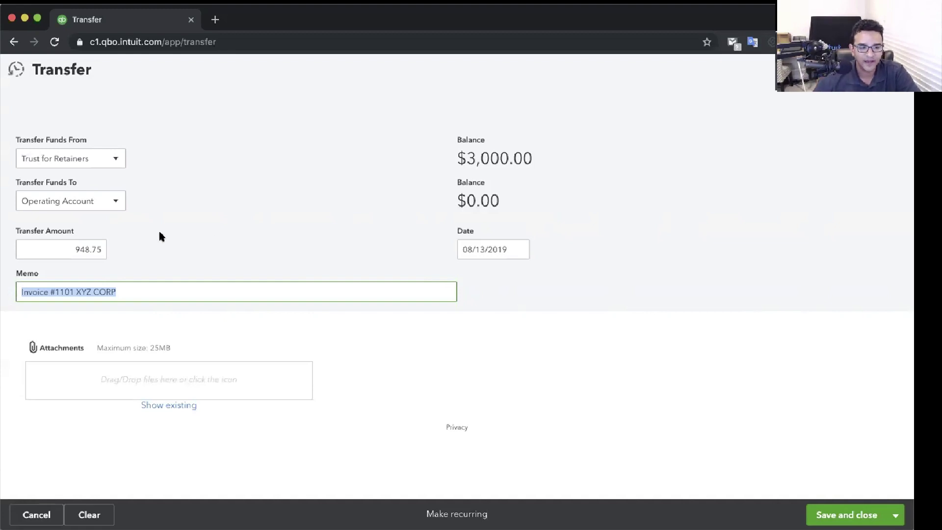
pyautogui.hotkey('ctrl', 'alt', 'd')
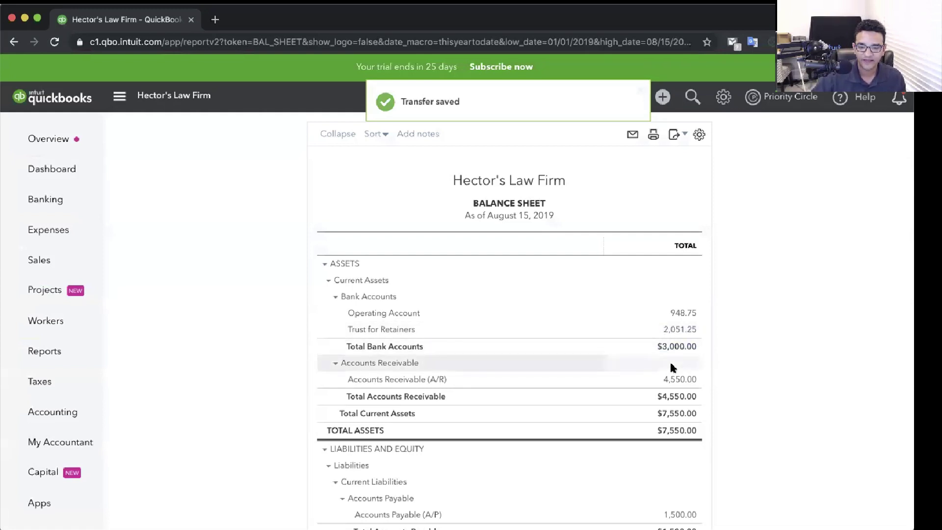
# - Review the Balance Sheet showing Trust for Retainers at 2,051.25
pyautogui.scroll(-5, 670, 360)
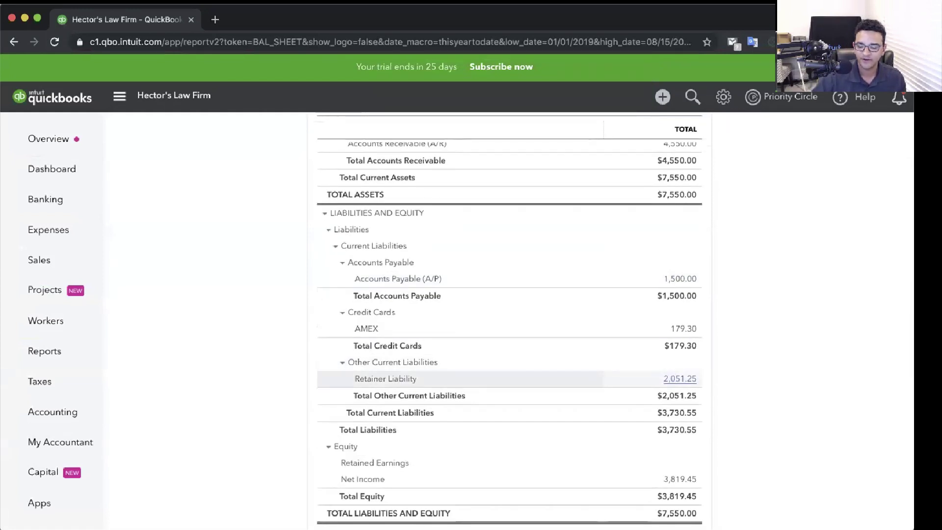
pyautogui.scroll(2, 708, 207)
pyautogui.click(663, 97)
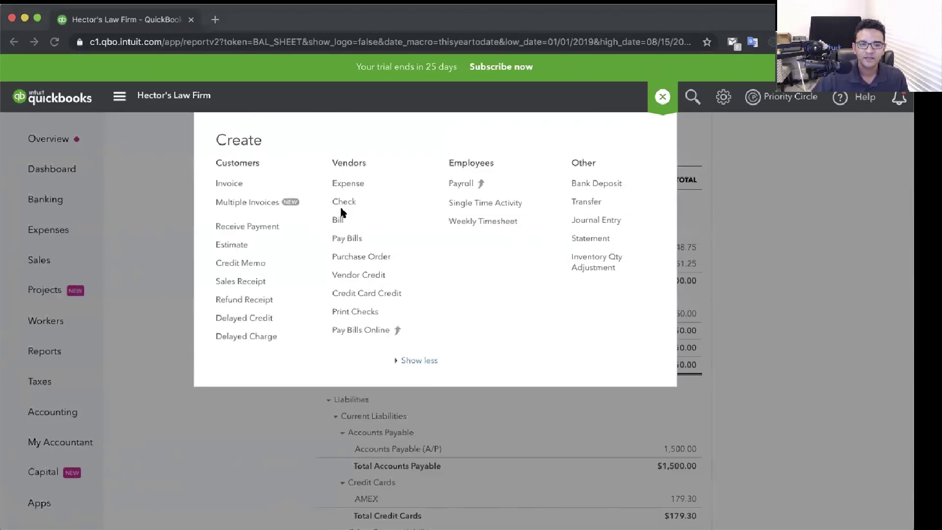
# - Start an invoice for the Big Pharma Lawsuit project with a Retainer line
pyautogui.click(228, 183)
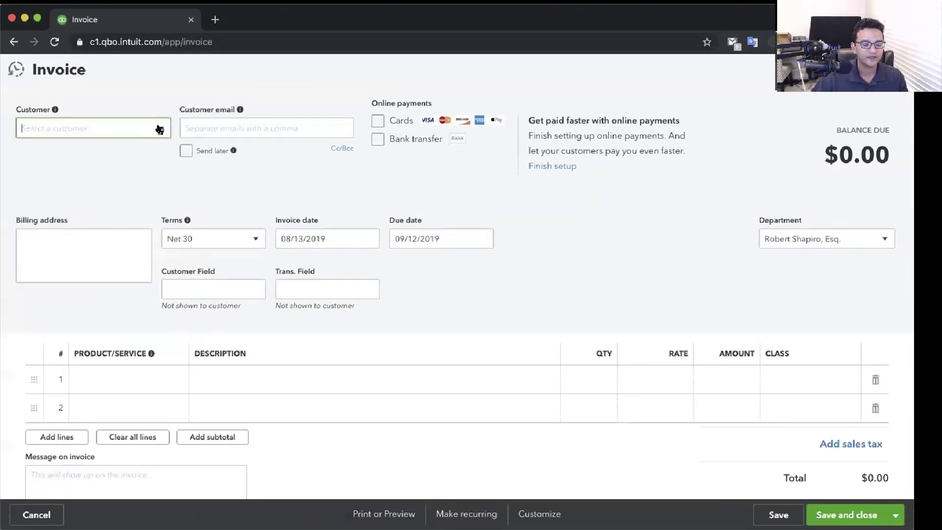
pyautogui.click(149, 127)
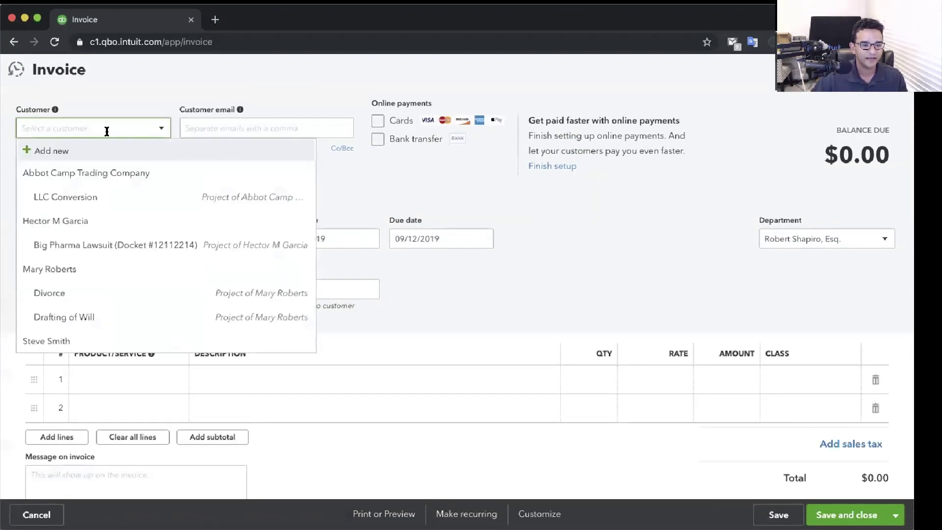
pyautogui.click(77, 246)
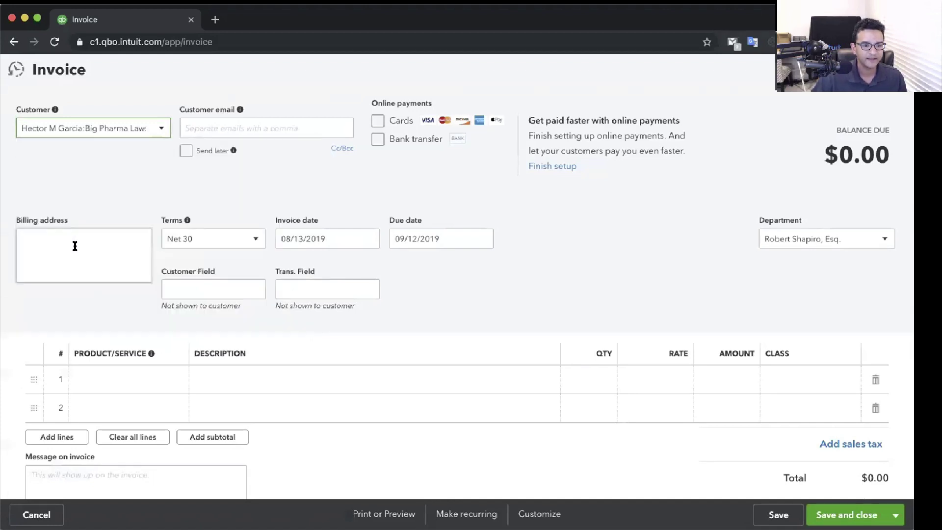
pyautogui.click(121, 378)
pyautogui.write('ret')
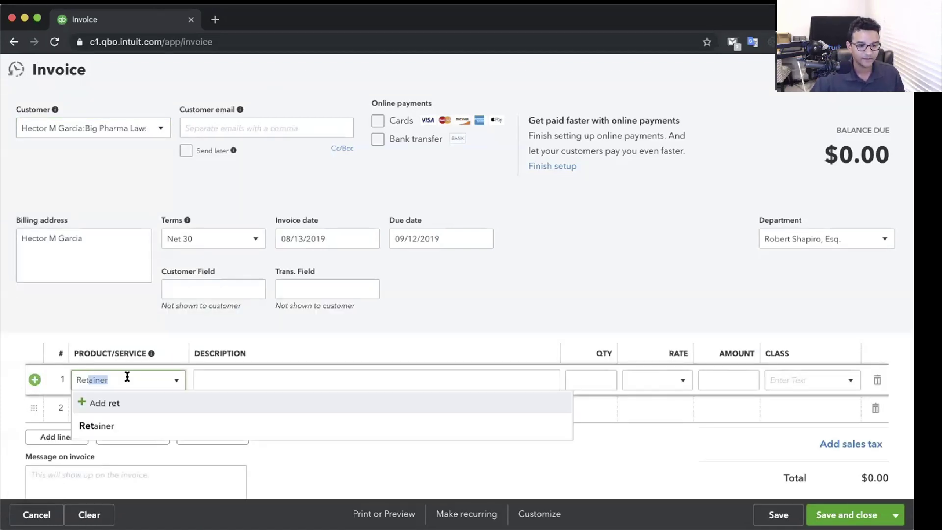
pyautogui.click(114, 425)
# - Set the Retainer rate to 6500 and date 08/01/2019, then save and start a new invoice
pyautogui.click(683, 384)
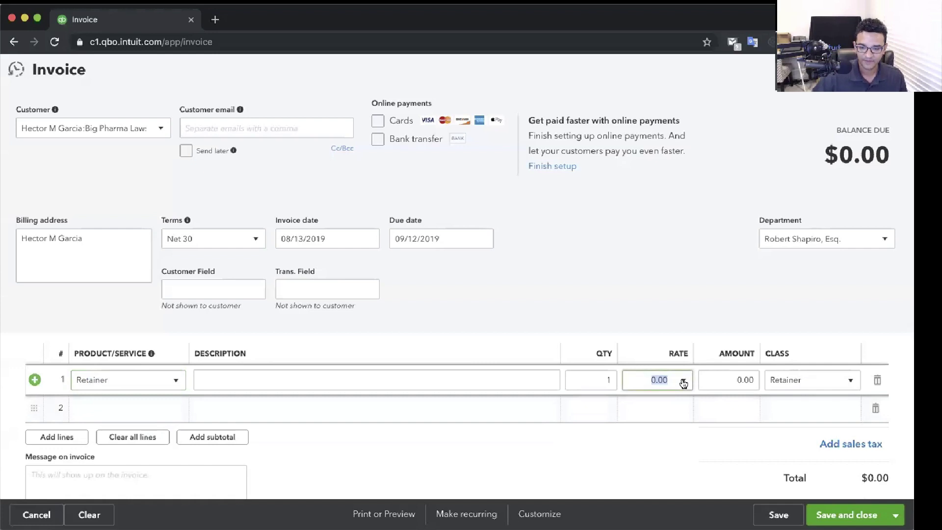
pyautogui.write('6500')
pyautogui.press('Tab')
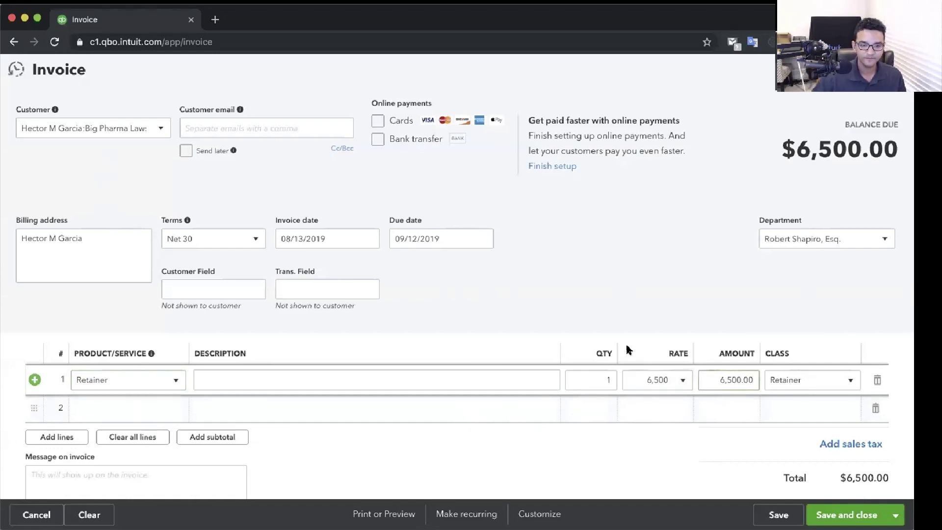
pyautogui.click(315, 239)
pyautogui.press('m')
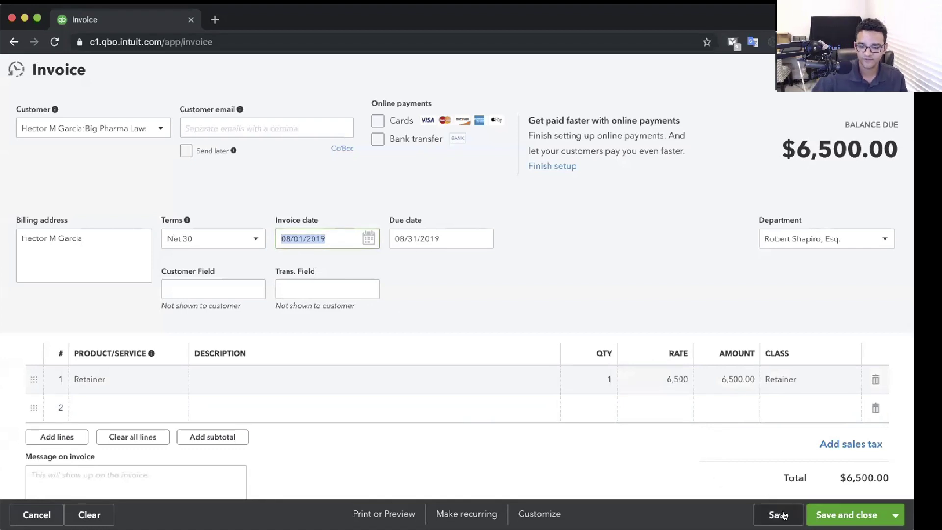
pyautogui.click(895, 515)
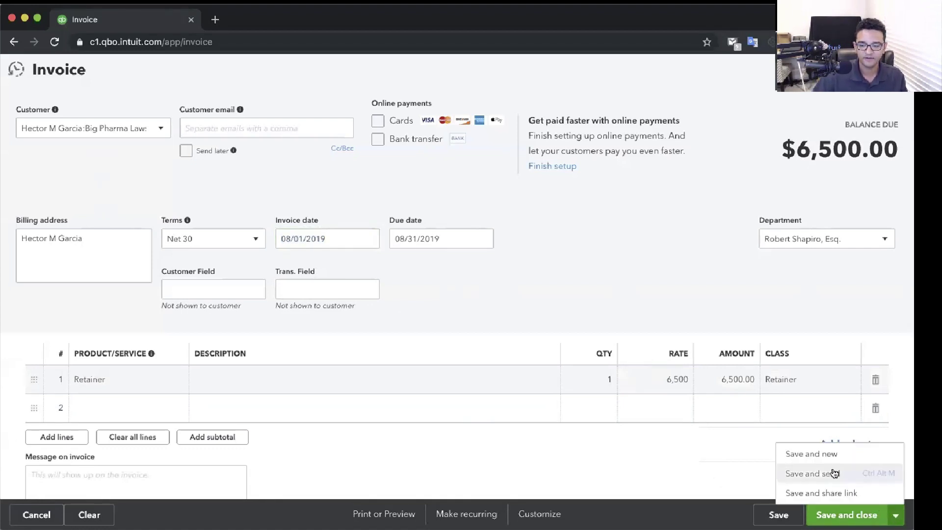
pyautogui.click(825, 452)
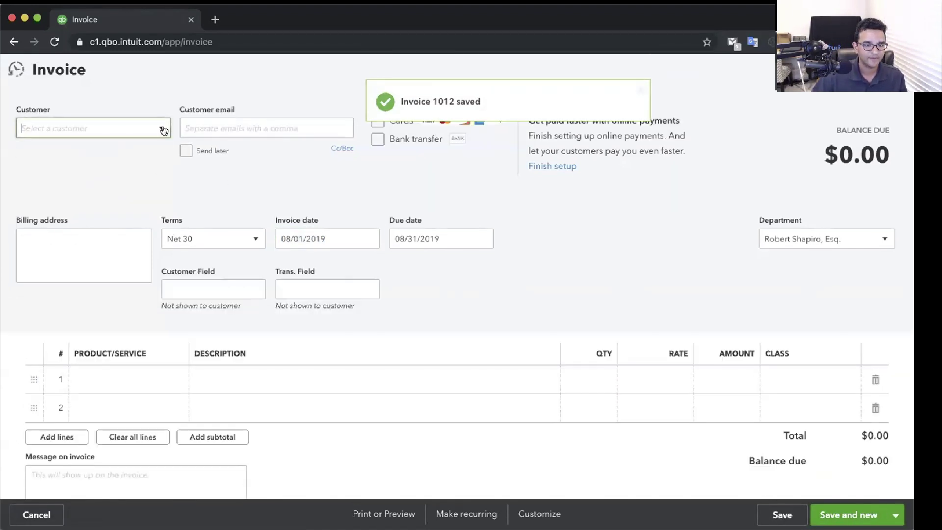
pyautogui.click(162, 128)
# - Bill the Big Pharma Lawsuit project for 10 Hours at a rate of 400
pyautogui.click(103, 252)
pyautogui.click(166, 378)
pyautogui.click(174, 381)
pyautogui.click(96, 254)
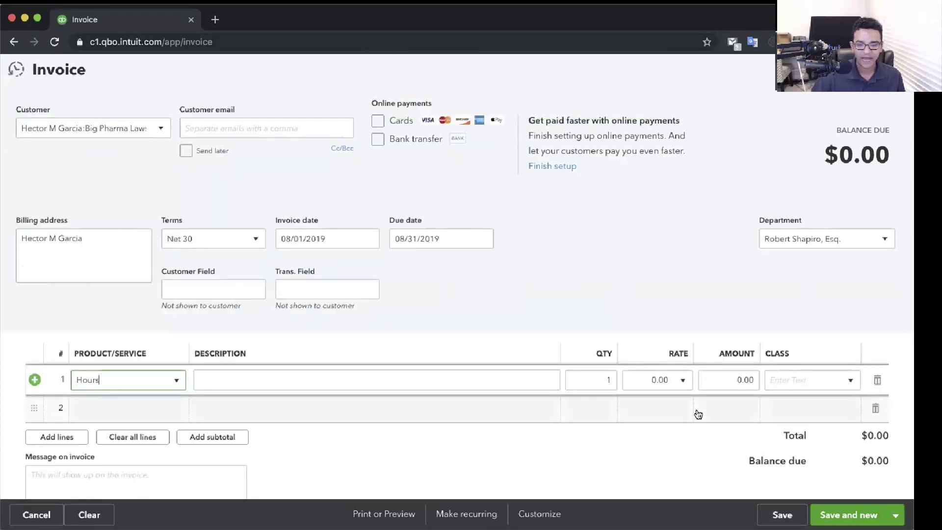
pyautogui.click(591, 380)
pyautogui.write('10')
pyautogui.press('Tab')
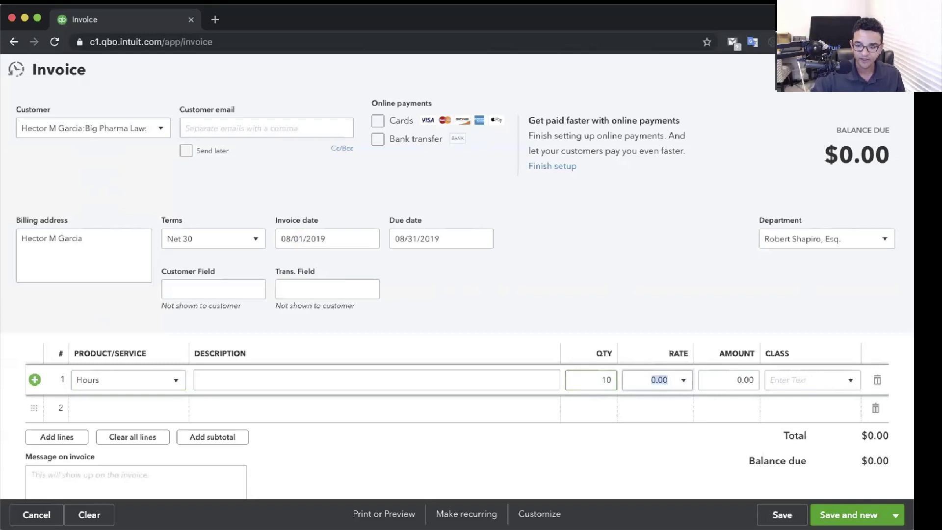
pyautogui.write('400')
pyautogui.press('Tab')
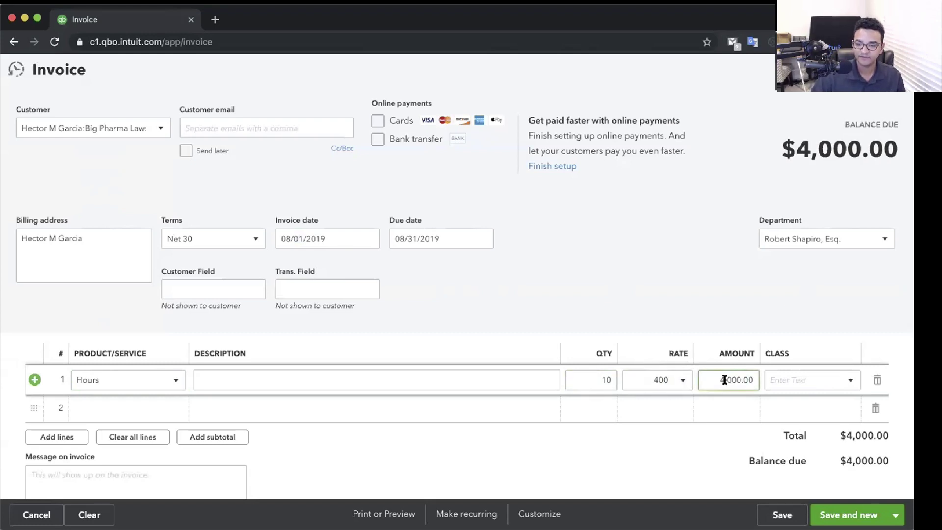
# - Add a second Retainer line at rate -4,000 to offset the hours
pyautogui.click(120, 408)
pyautogui.write('Retainer')
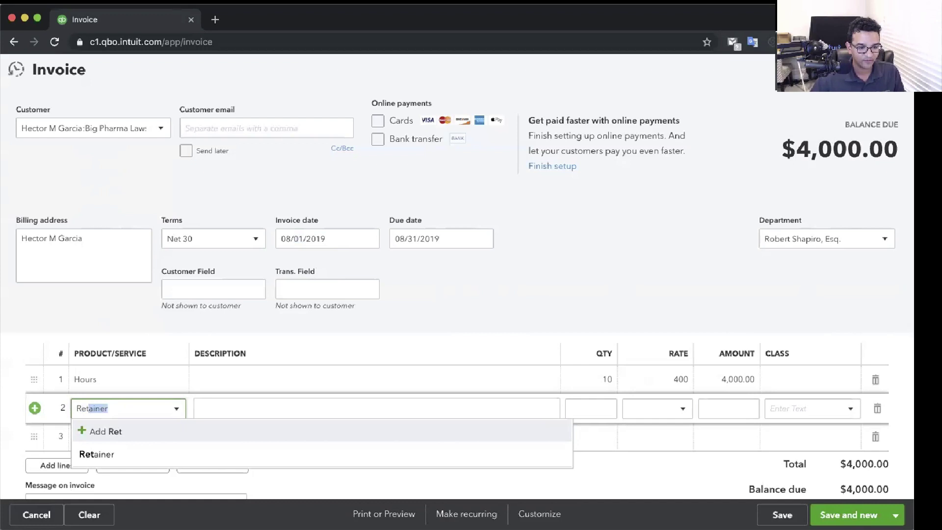
pyautogui.click(348, 409)
pyautogui.click(633, 408)
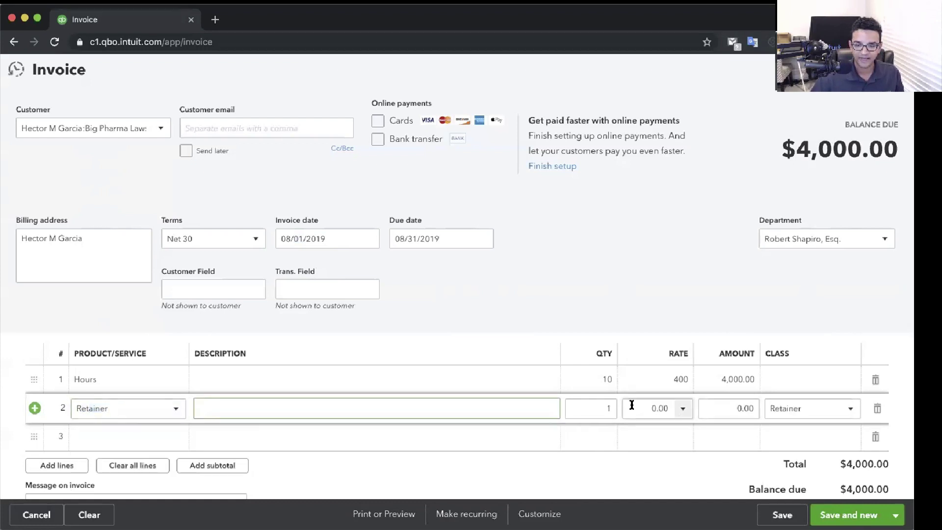
pyautogui.write('-4,000')
pyautogui.press('Tab')
# - Date the invoice 08/04/2019 and save and close it
pyautogui.click(319, 238)
pyautogui.press('+')
pyautogui.press('+')
pyautogui.press('+')
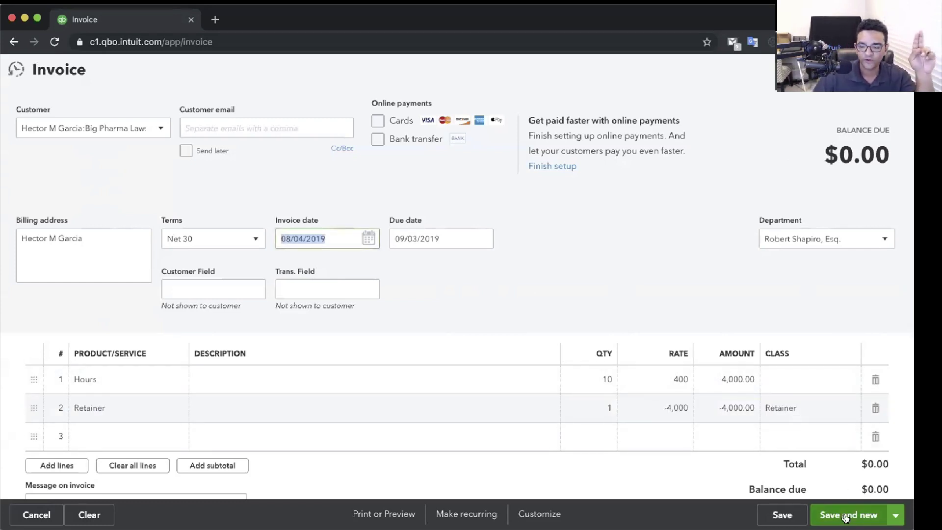
pyautogui.click(893, 515)
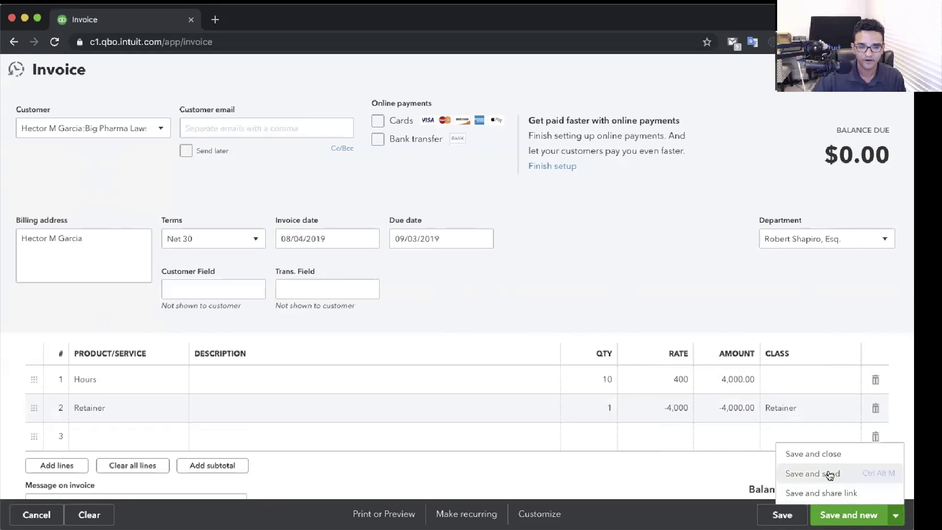
pyautogui.click(828, 454)
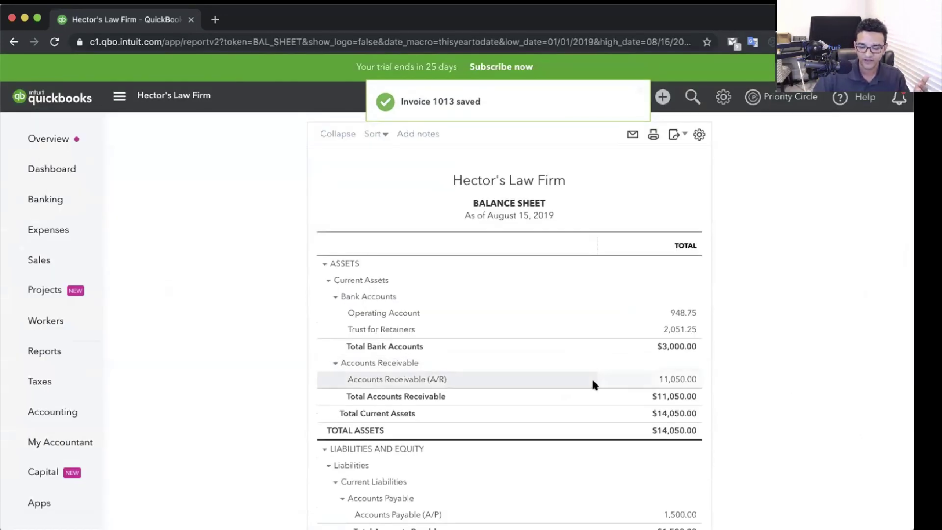
pyautogui.scroll(-5, 667, 405)
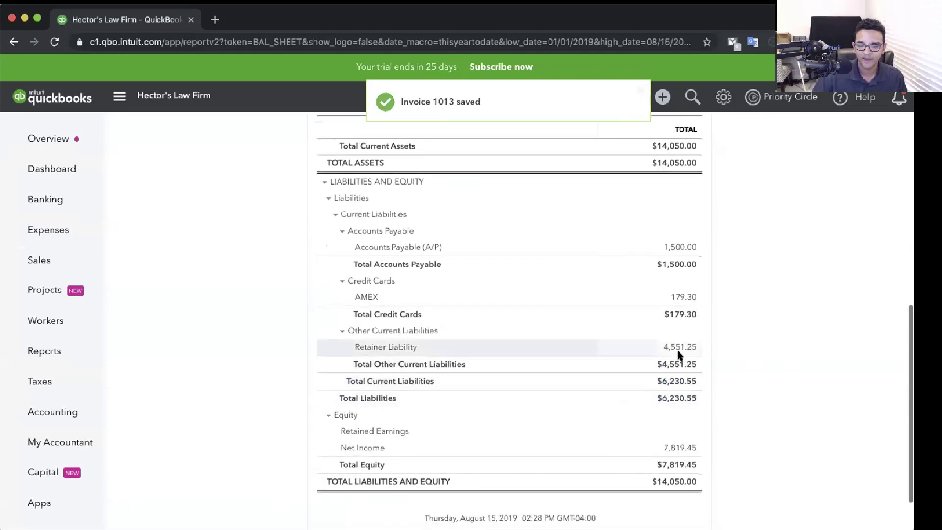
pyautogui.scroll(5, 677, 352)
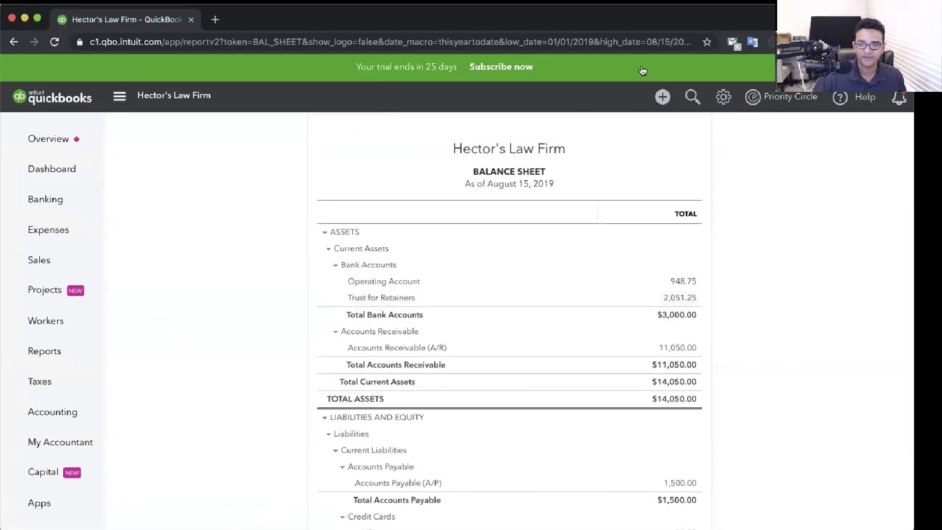
# - Record a Check payment from the Big Pharma Lawsuit project applied to Invoice # 1012
pyautogui.click(662, 97)
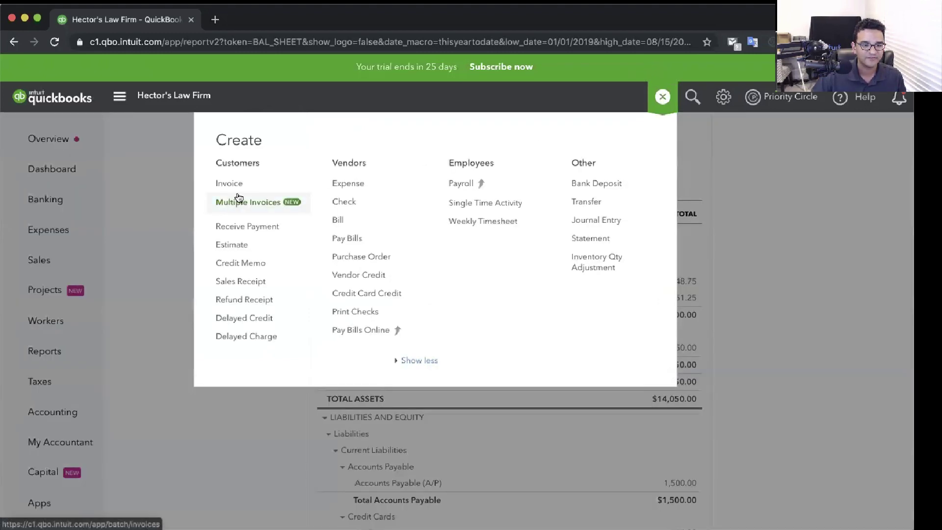
pyautogui.click(236, 225)
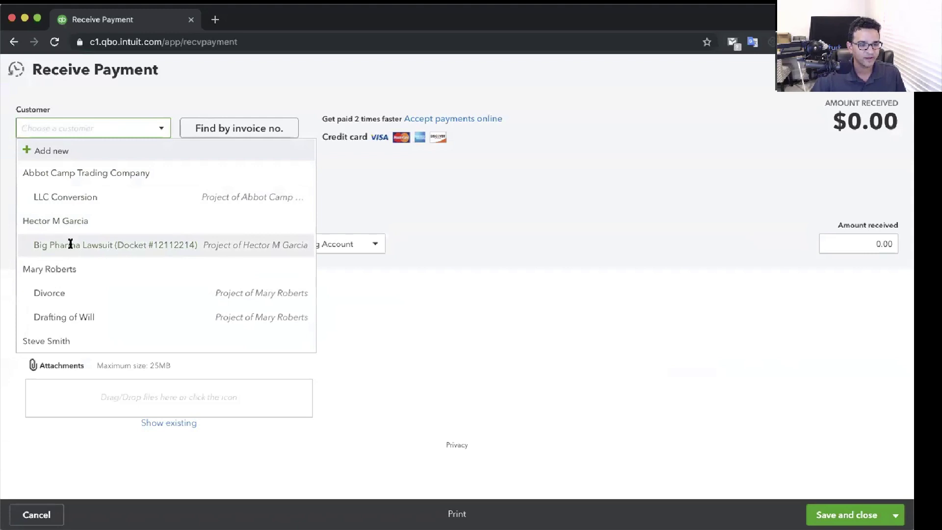
pyautogui.click(73, 246)
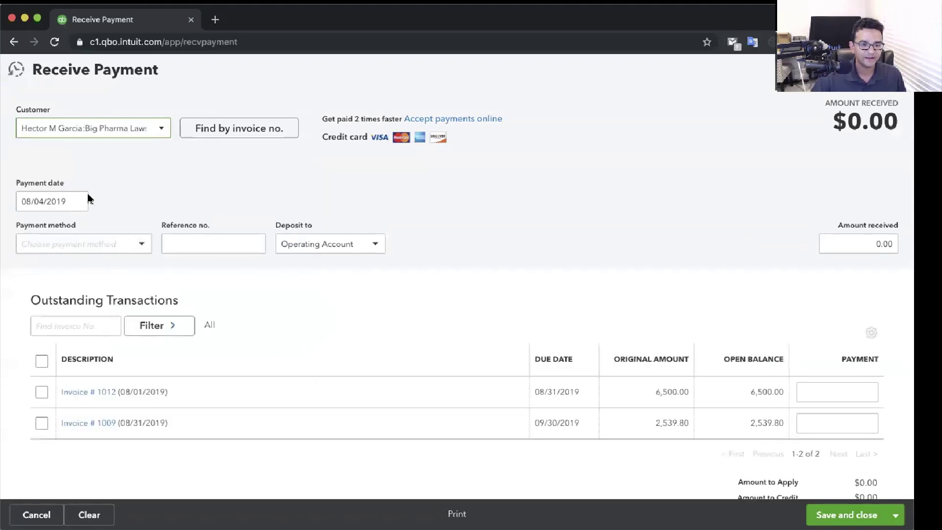
pyautogui.click(143, 245)
pyautogui.click(54, 309)
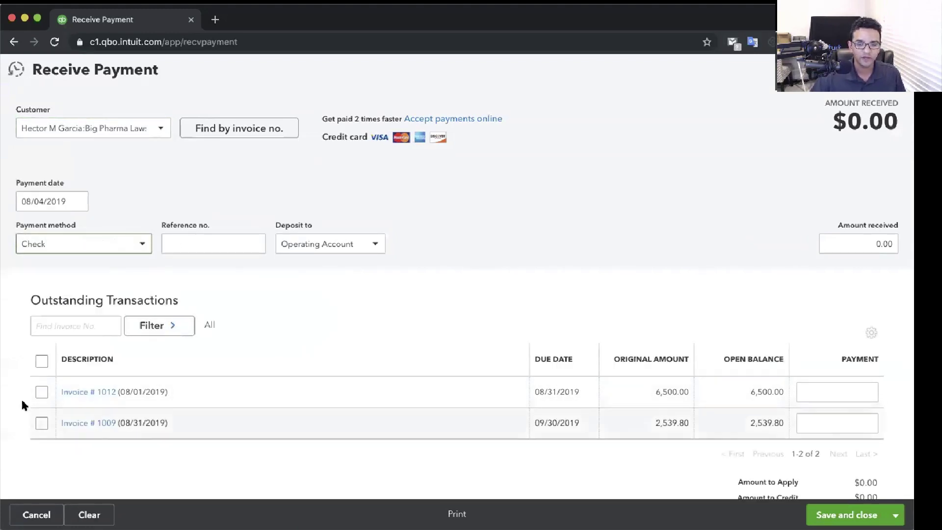
pyautogui.click(42, 392)
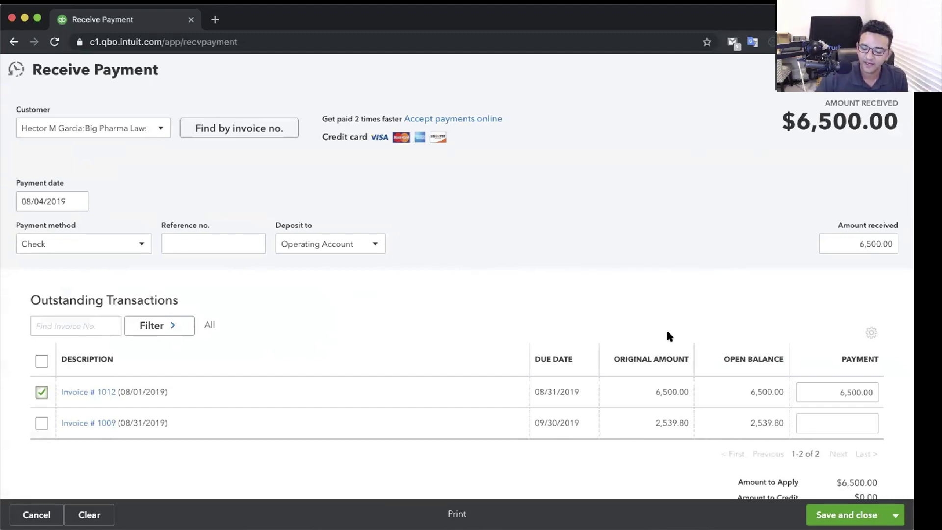
# - Deposit the $6,500.00 payment into Trust for Retainers and save it
pyautogui.scroll(-1, 659, 334)
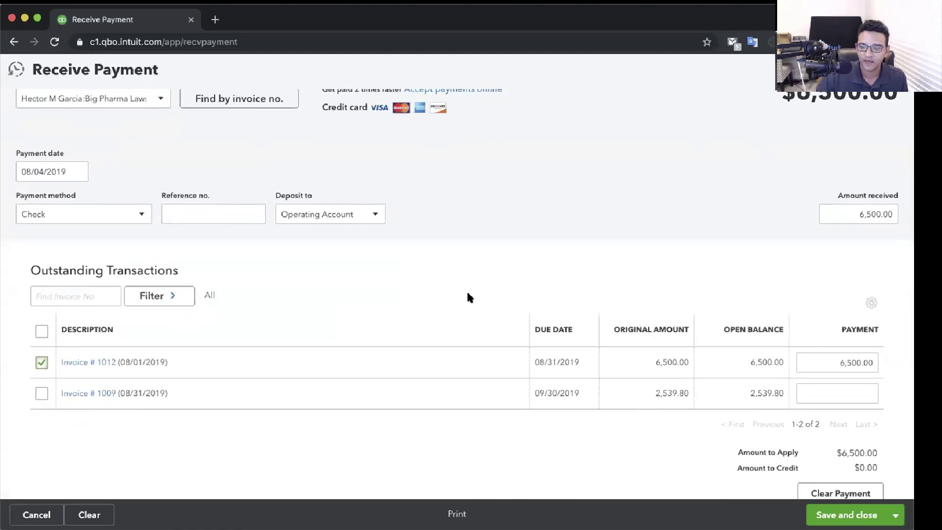
pyautogui.click(376, 218)
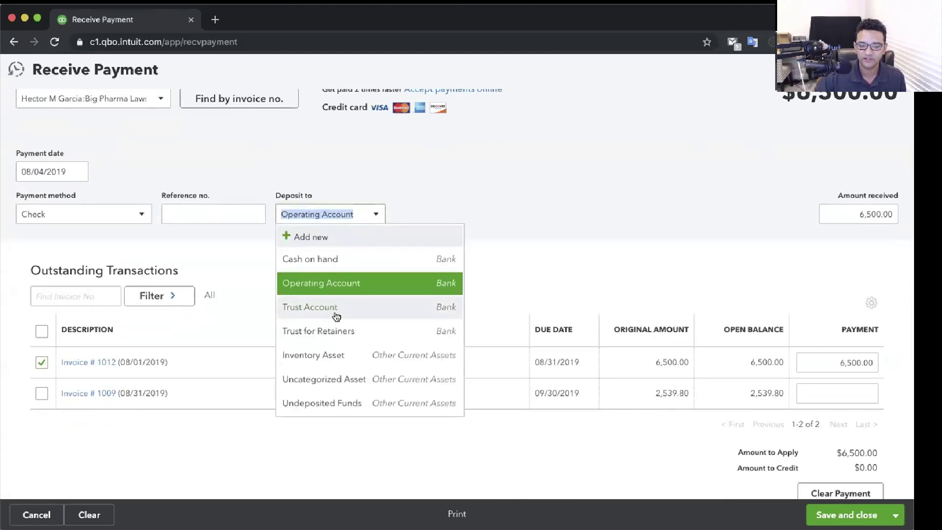
pyautogui.click(338, 328)
pyautogui.scroll(1, 310, 255)
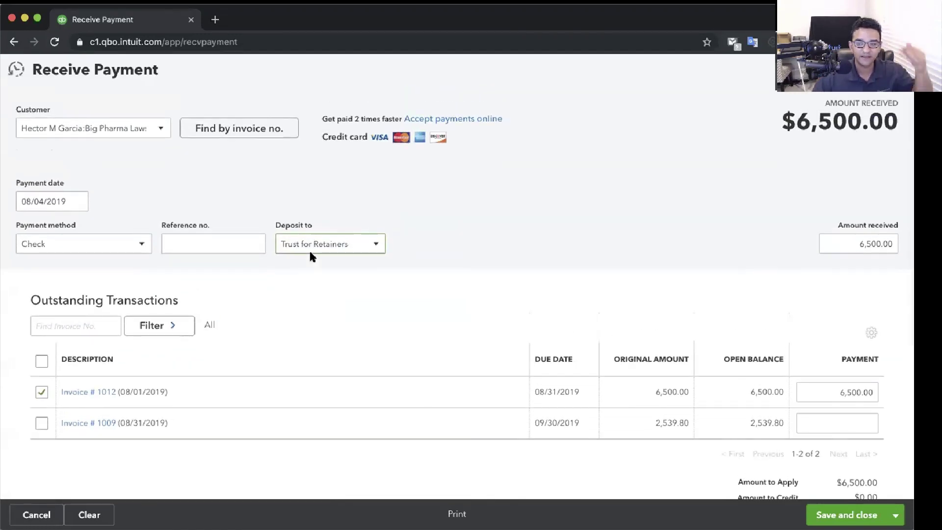
pyautogui.click(63, 192)
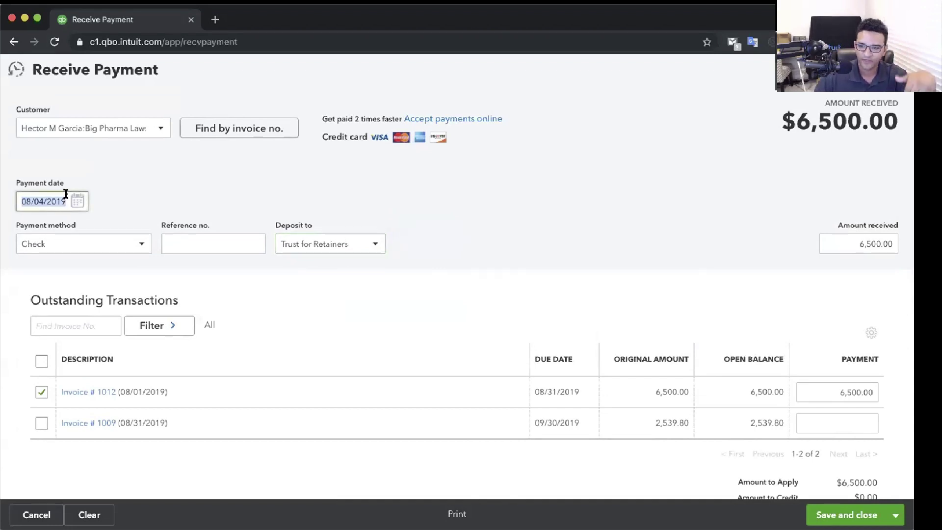
pyautogui.click(859, 514)
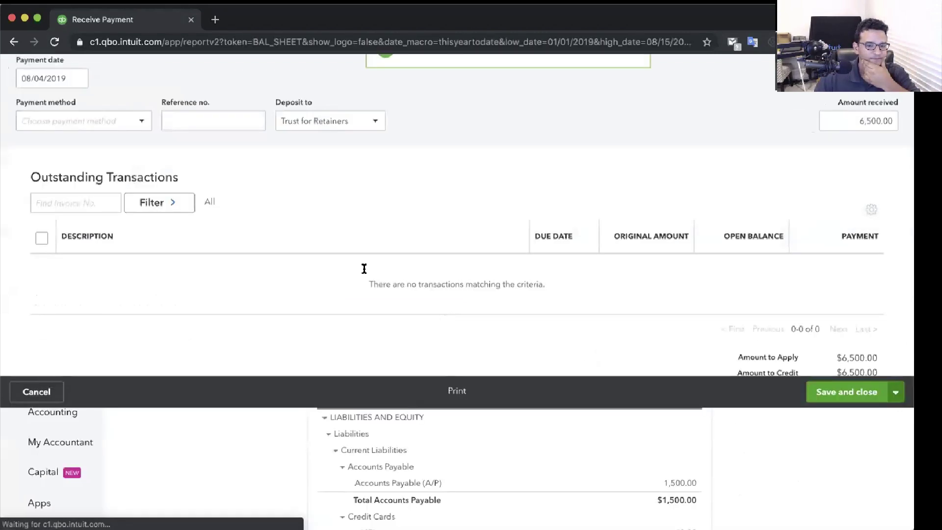
pyautogui.scroll(-2, 687, 315)
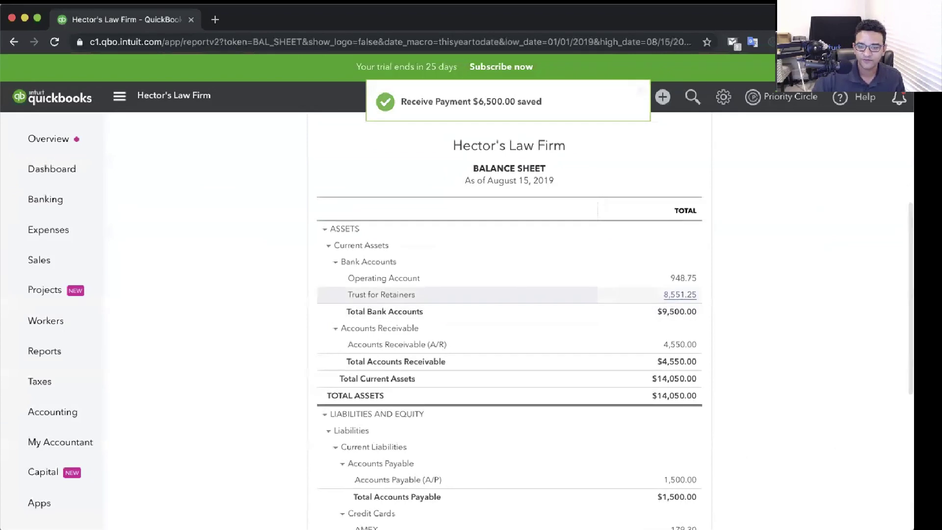
pyautogui.scroll(-3, 687, 363)
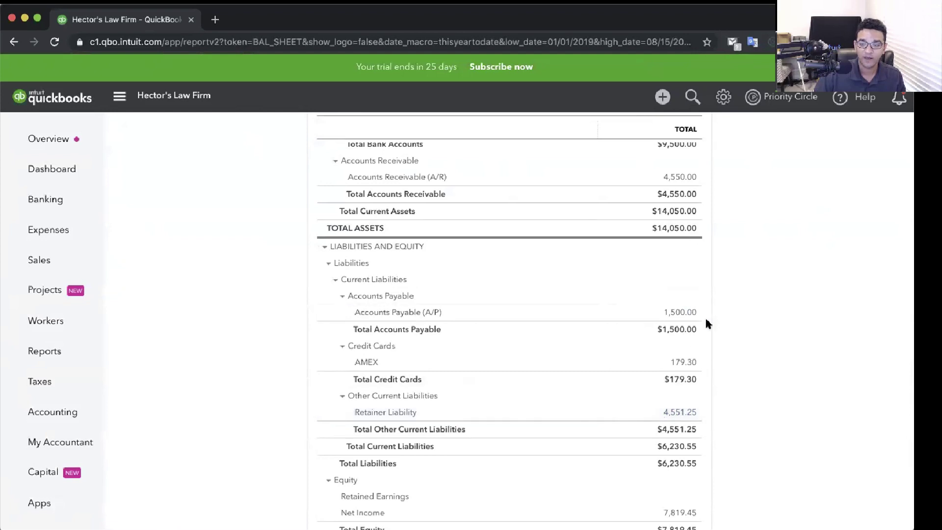
pyautogui.scroll(3, 750, 320)
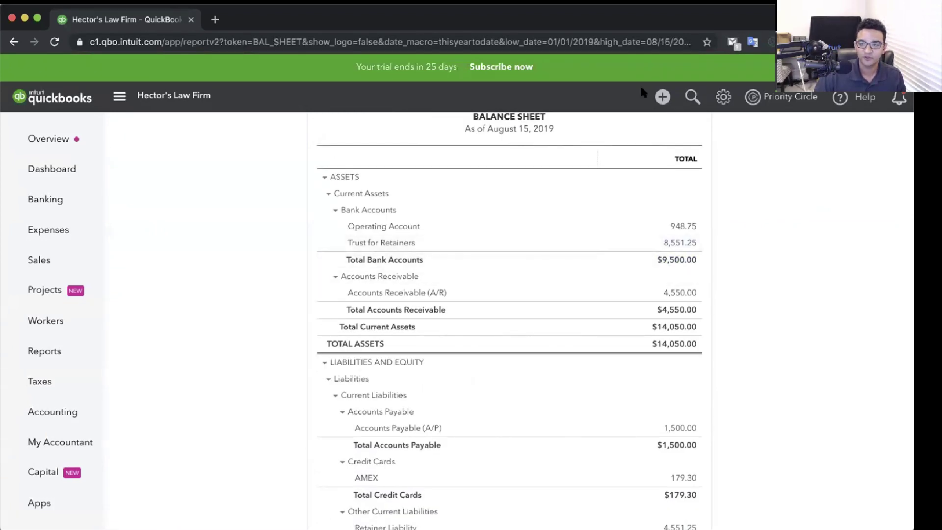
pyautogui.click(725, 97)
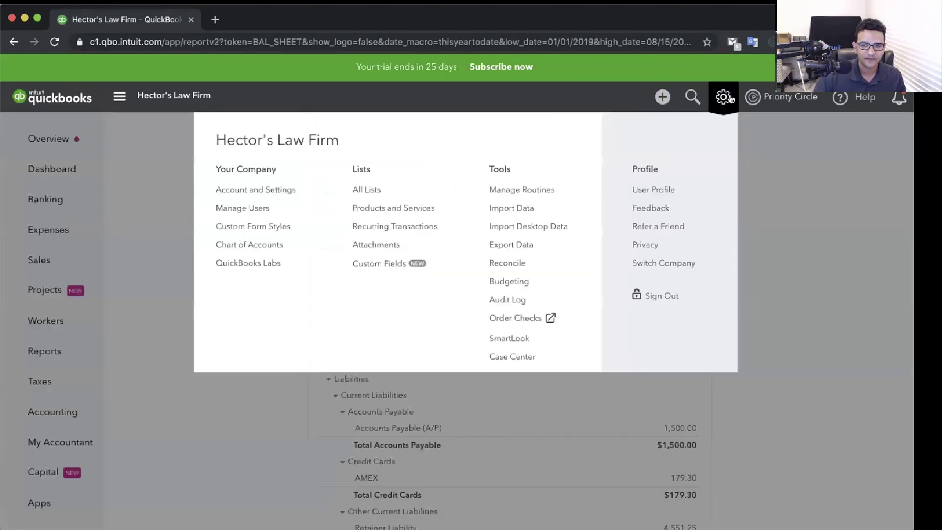
pyautogui.click(804, 167)
pyautogui.scroll(3, 817, 213)
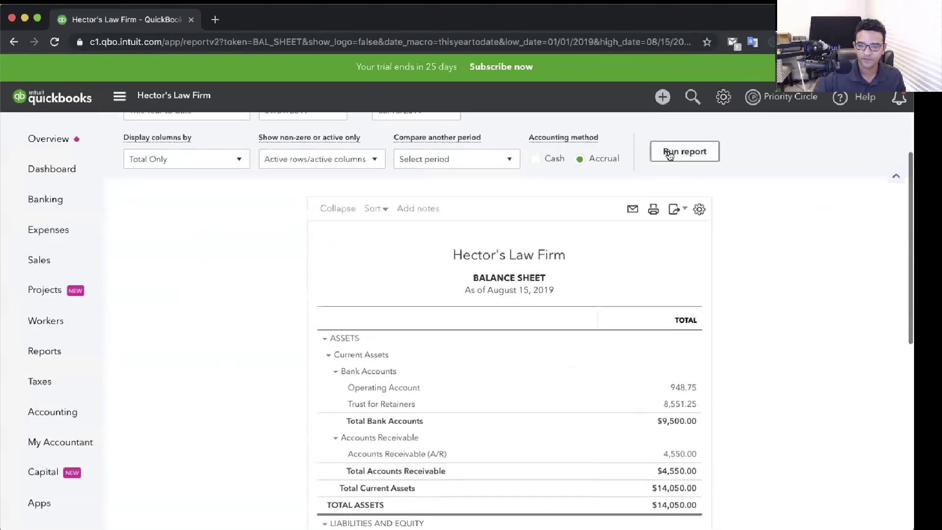
pyautogui.click(752, 179)
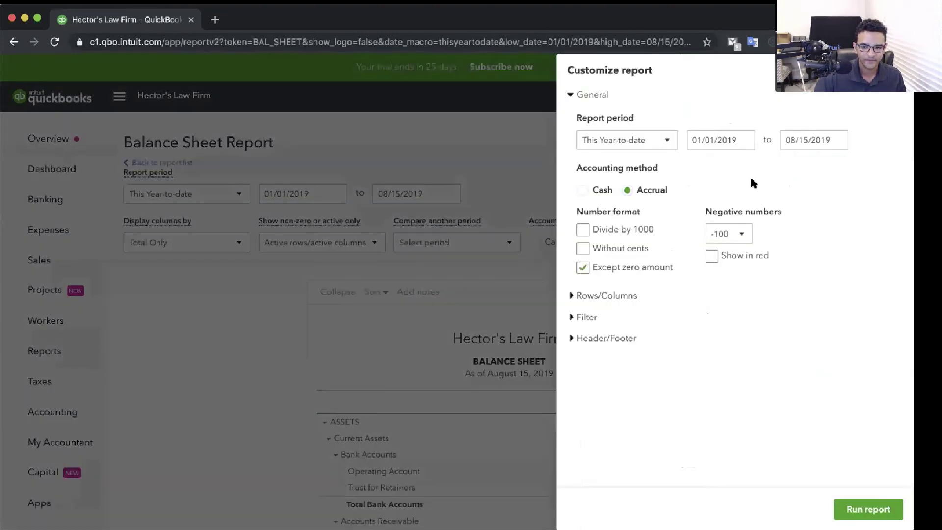
pyautogui.click(571, 314)
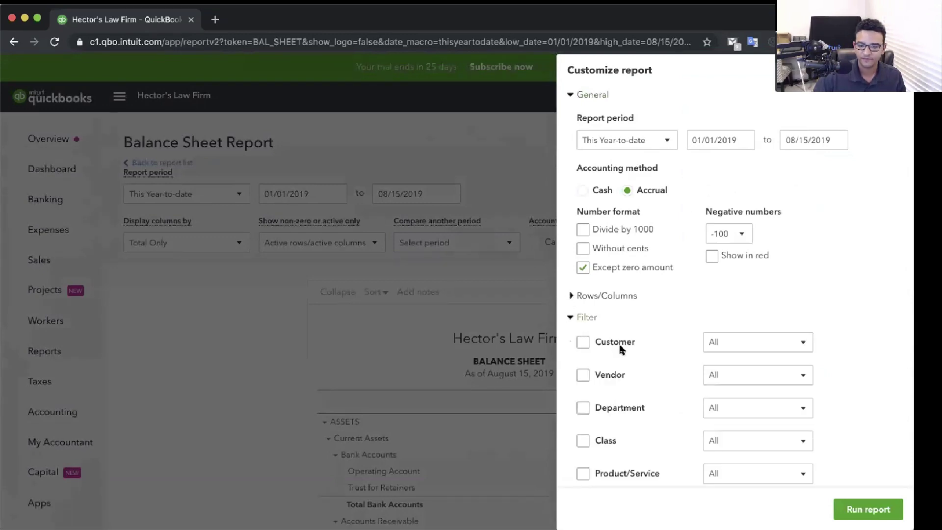
pyautogui.scroll(-2, 616, 345)
pyautogui.scroll(2, 622, 351)
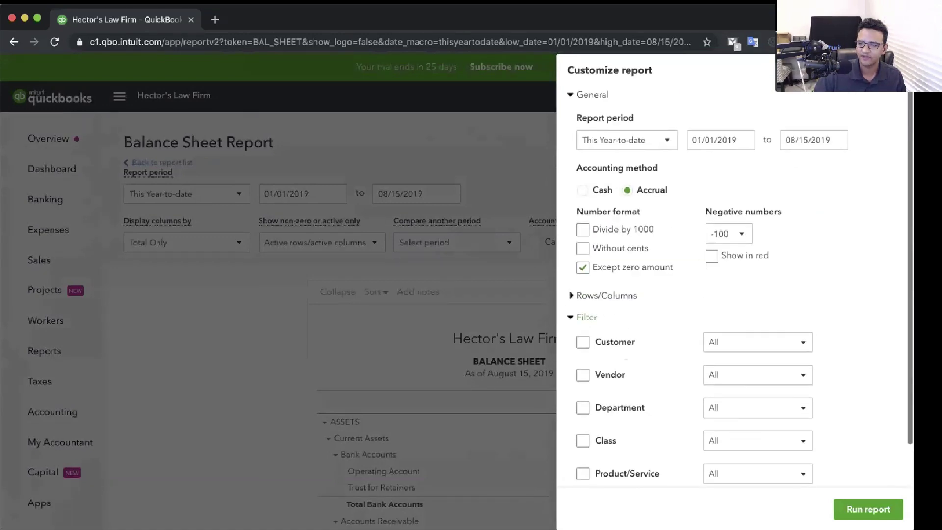
pyautogui.press('Escape')
pyautogui.click(723, 97)
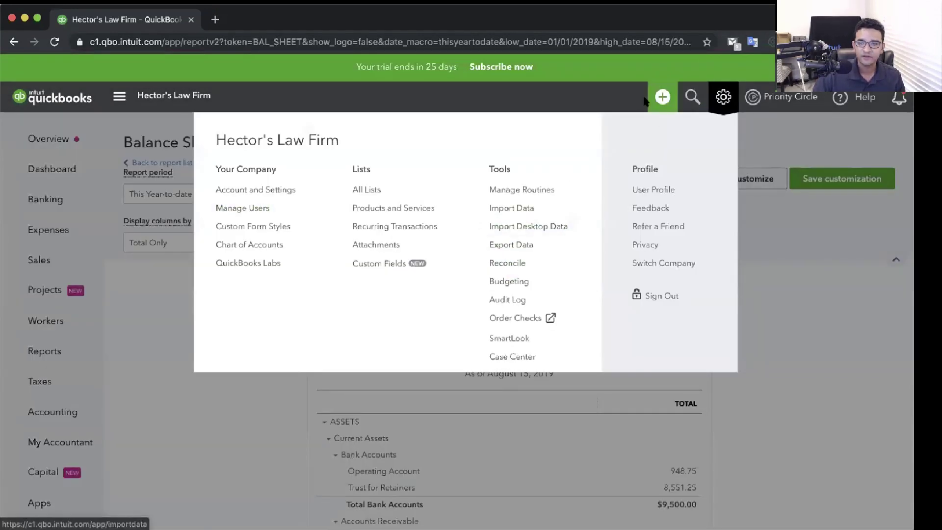
# - Set up a new transfer from Trust for Retainers to Operating Account
pyautogui.click(663, 97)
pyautogui.click(593, 201)
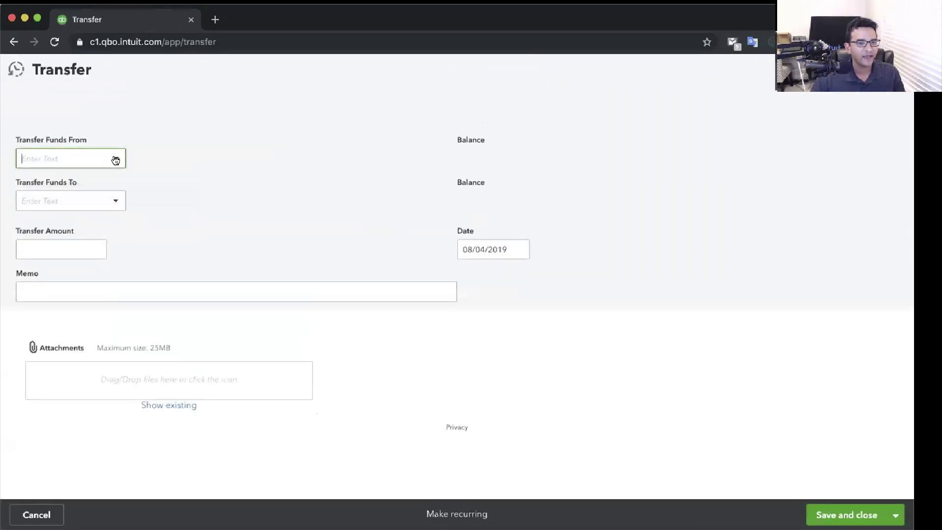
pyautogui.click(116, 158)
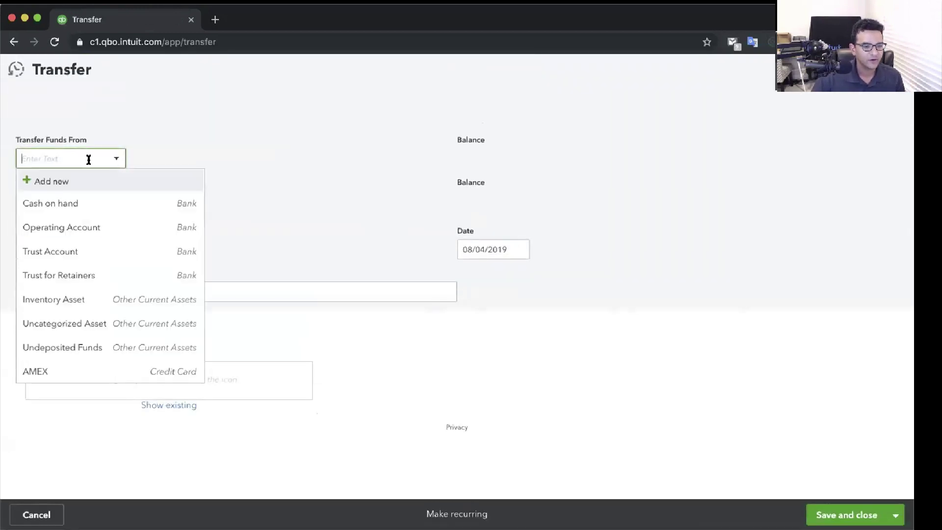
pyautogui.click(74, 276)
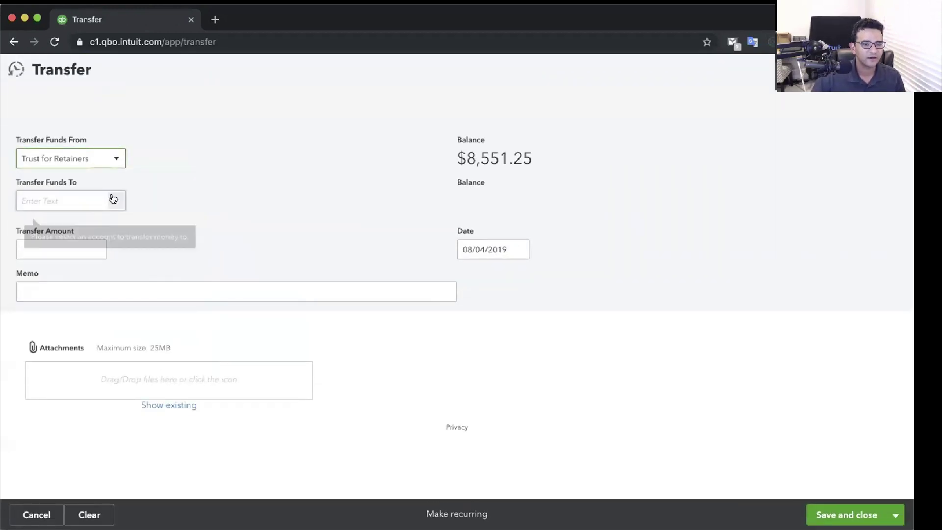
pyautogui.click(113, 199)
pyautogui.click(60, 271)
pyautogui.click(23, 247)
pyautogui.click(26, 246)
# - Add memo '1103' with the client's name and save the 4,000.00 transfer
pyautogui.click(27, 291)
pyautogui.write('1103')
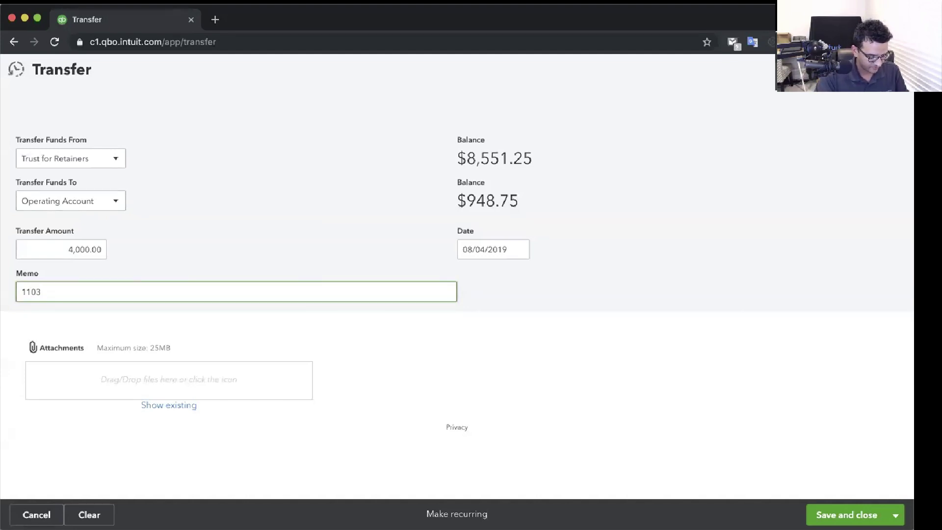
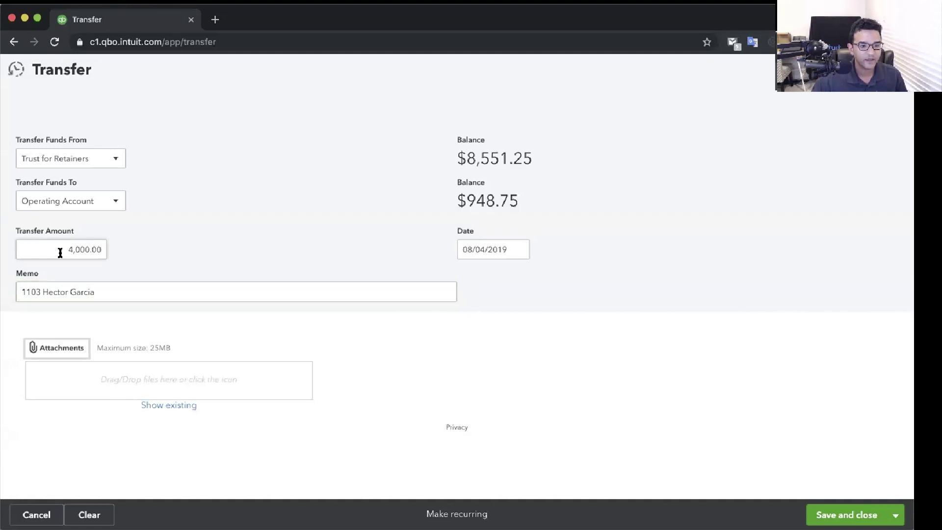
pyautogui.moveTo(59, 252); pyautogui.dragTo(127, 246)
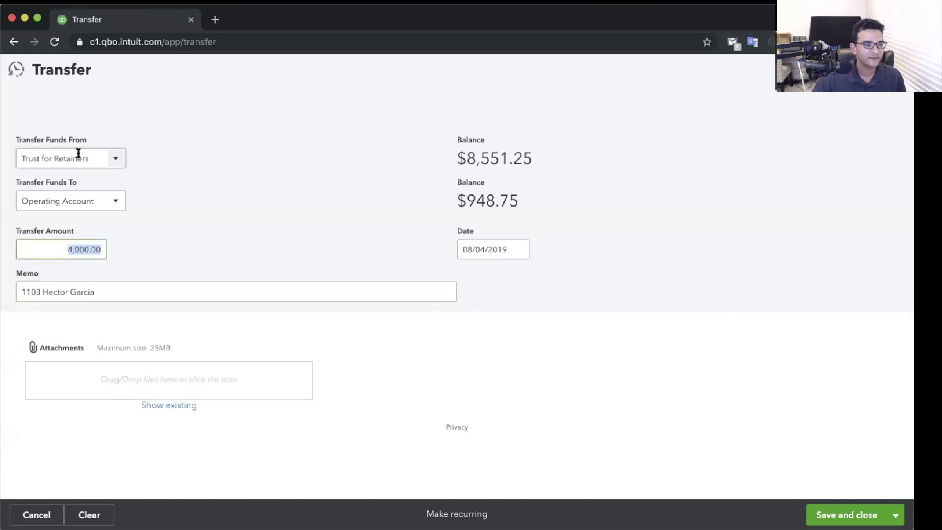
pyautogui.click(833, 515)
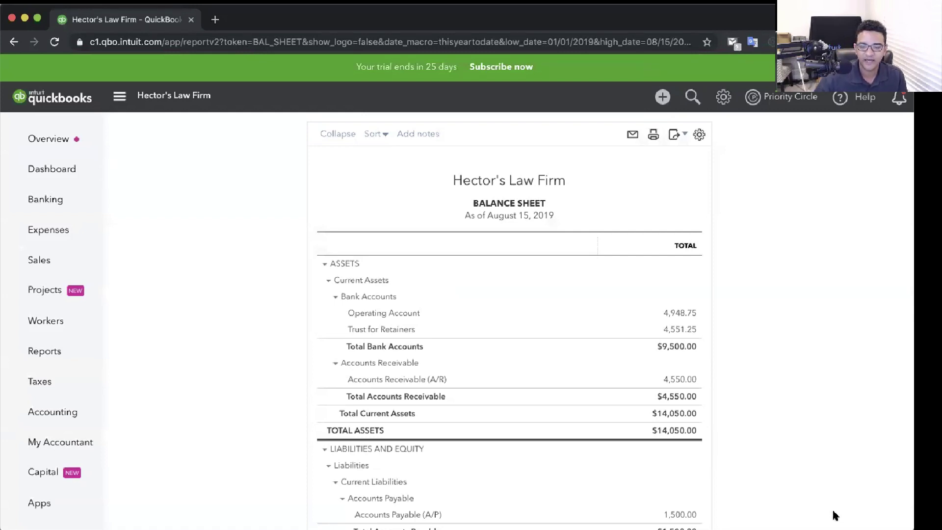
# - Drill into the Balance Sheet's 4,551.25 Retainer Liability amount to see its transactions
pyautogui.scroll(-3, 834, 515)
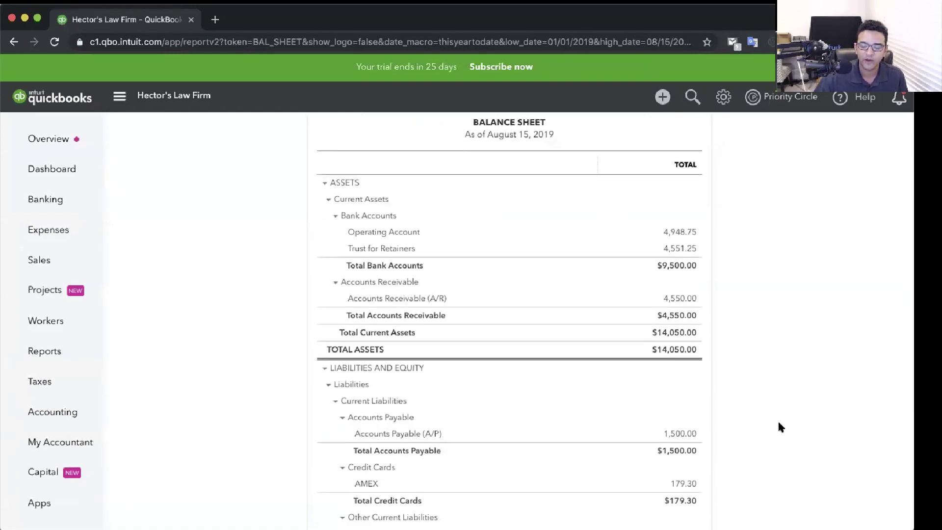
pyautogui.scroll(-4, 780, 427)
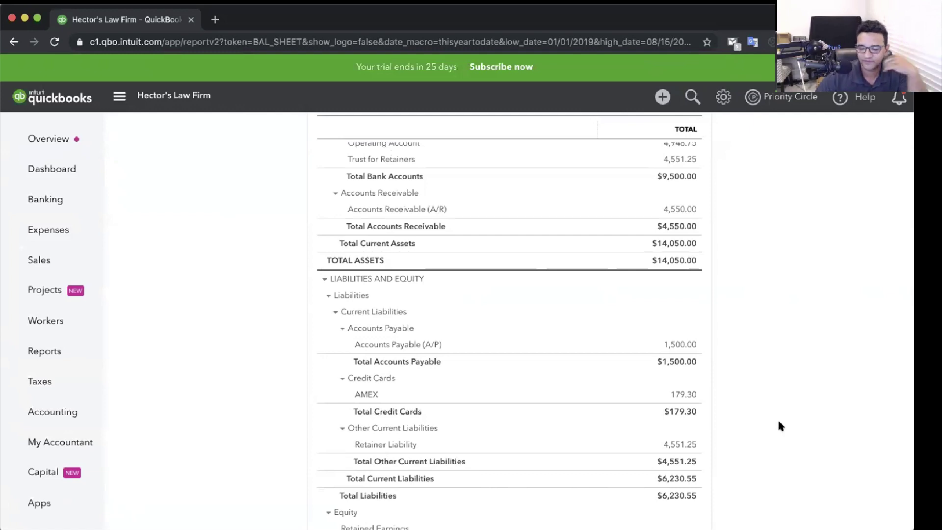
pyautogui.scroll(3, 780, 426)
pyautogui.scroll(-2, 776, 426)
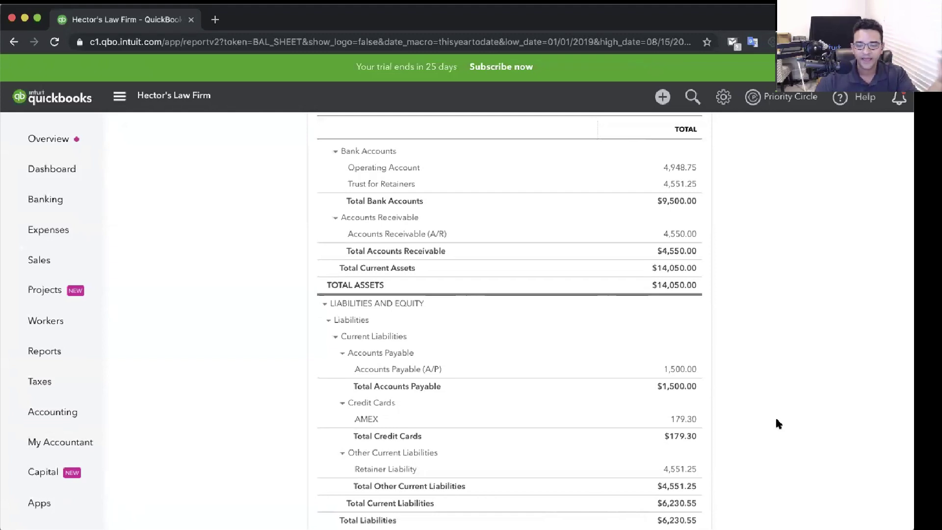
pyautogui.scroll(-2, 776, 420)
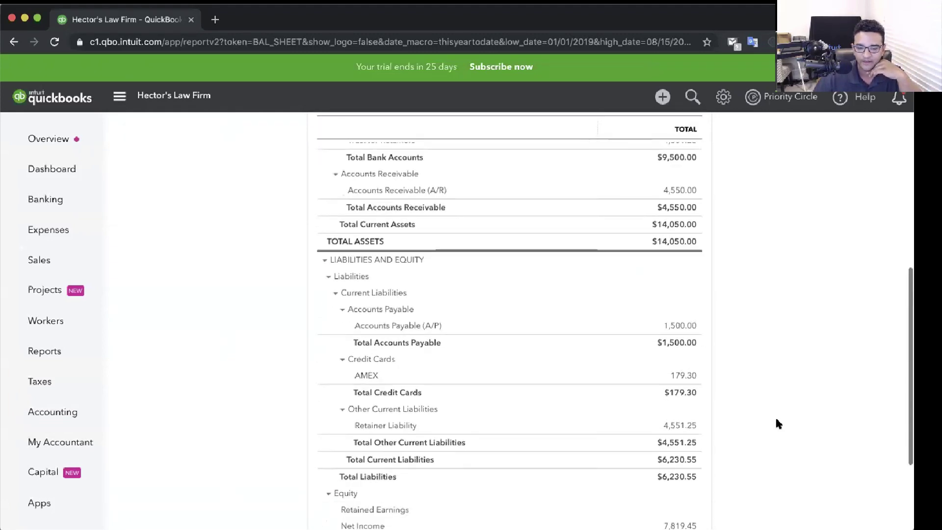
pyautogui.scroll(3, 743, 434)
pyautogui.scroll(-1, 694, 185)
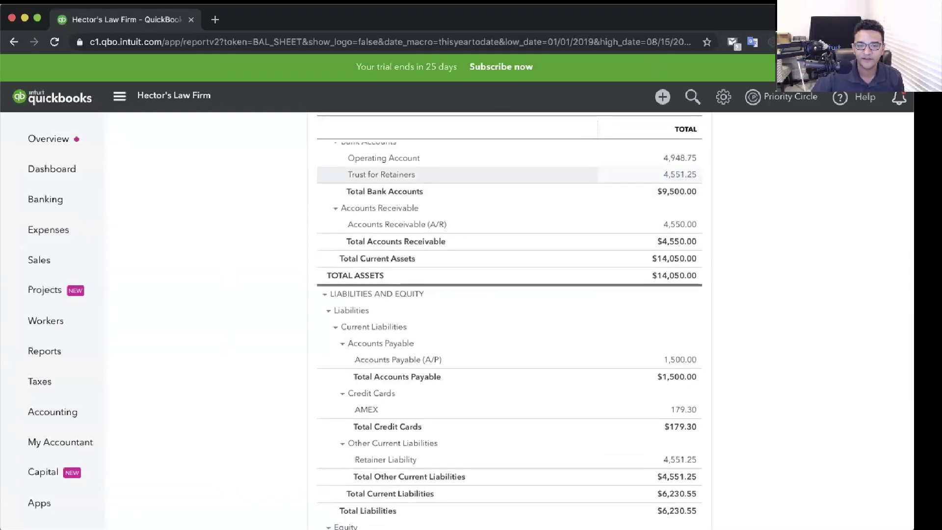
pyautogui.scroll(-1, 664, 422)
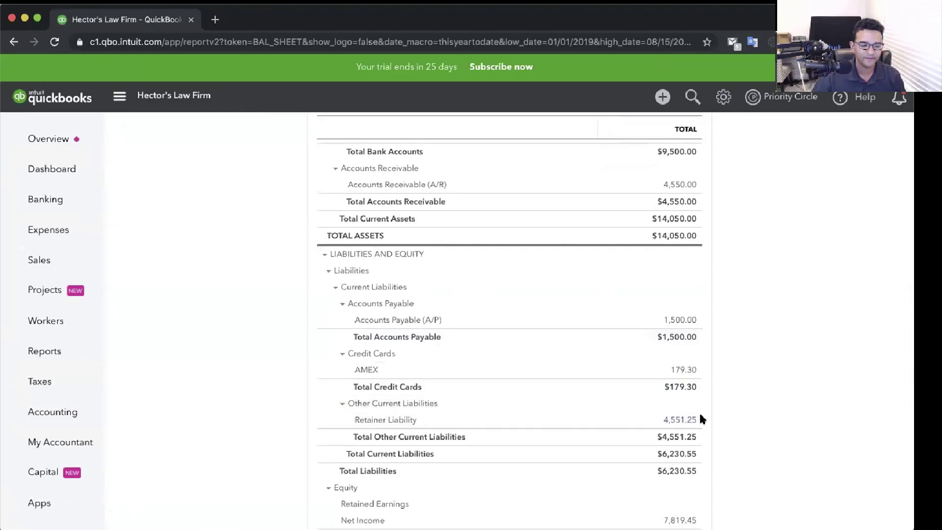
pyautogui.click(682, 420)
# - Group the Retainer Liability transactions by Customer, review the $4,551.25 total, then go to Reports
pyautogui.scroll(3, 246, 240)
pyautogui.click(205, 234)
pyautogui.click(187, 326)
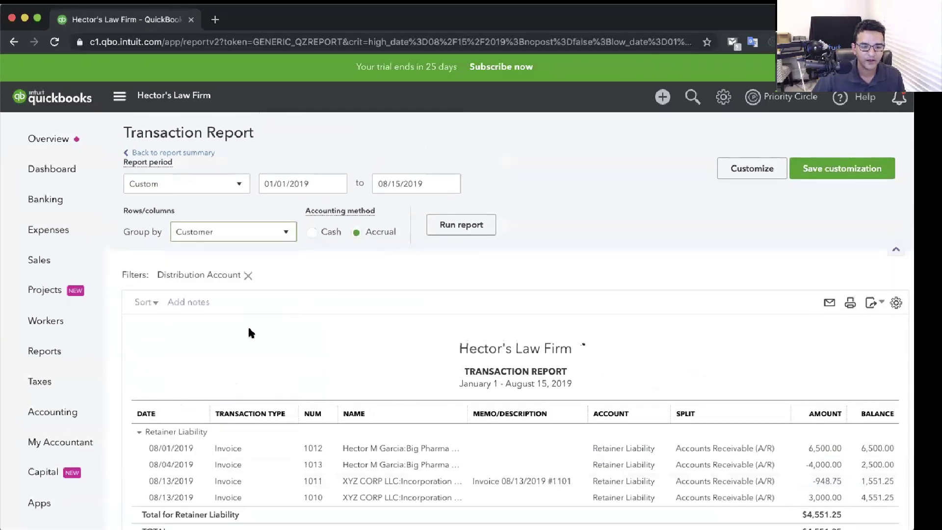
pyautogui.click(464, 227)
pyautogui.scroll(-3, 675, 294)
pyautogui.scroll(-1, 688, 297)
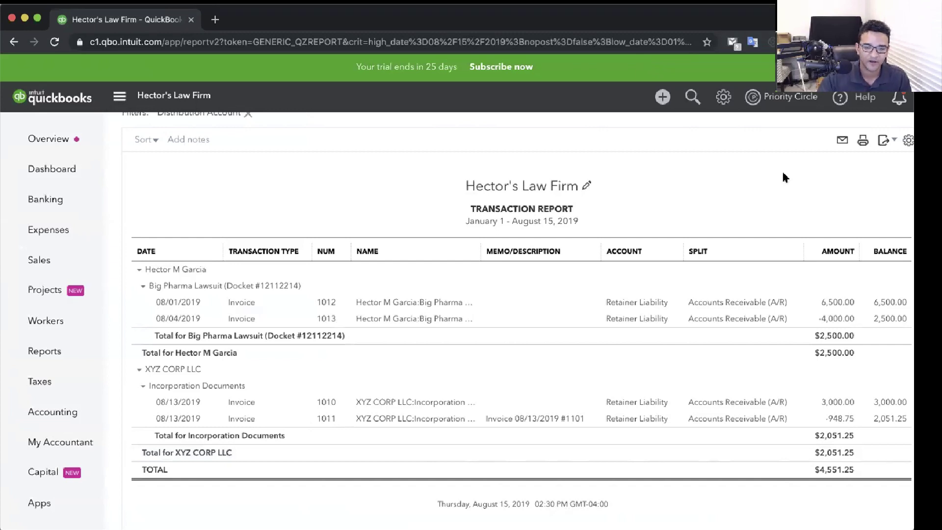
pyautogui.click(31, 349)
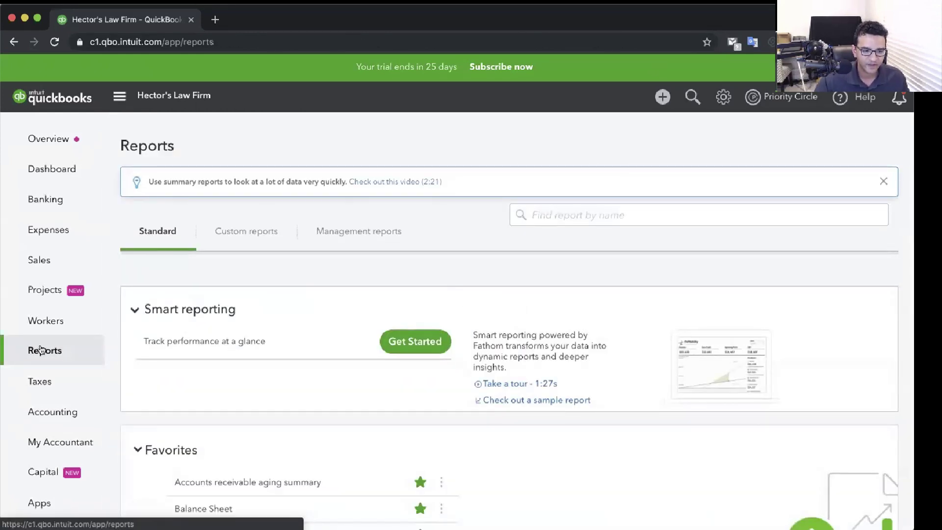
# - Find 'sales' and run Sales by Customer Summary for All Dates, totalling $16,589.80
pyautogui.click(565, 215)
pyautogui.write('sales')
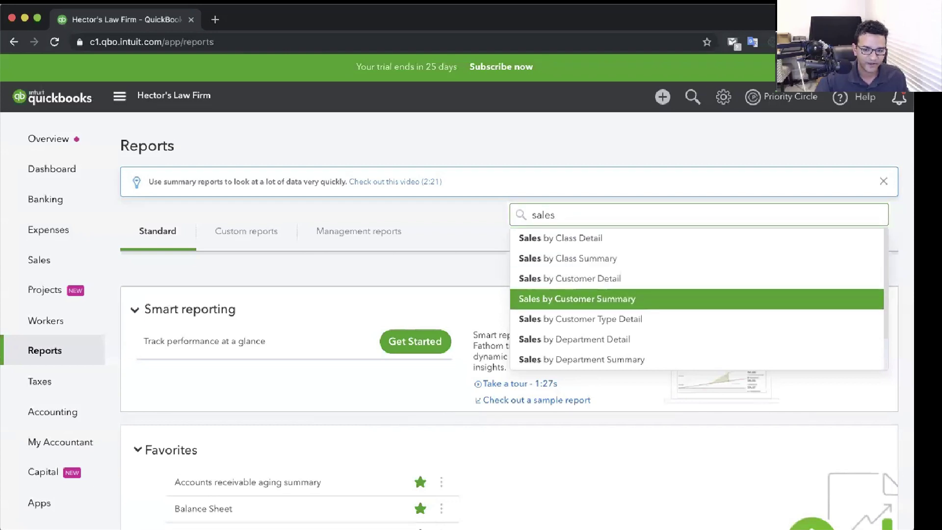
pyautogui.click(587, 300)
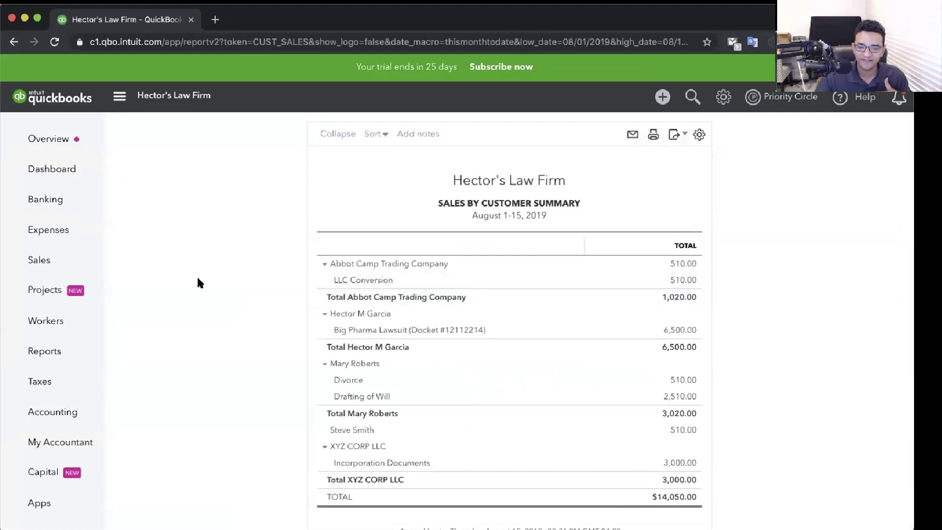
pyautogui.click(162, 193)
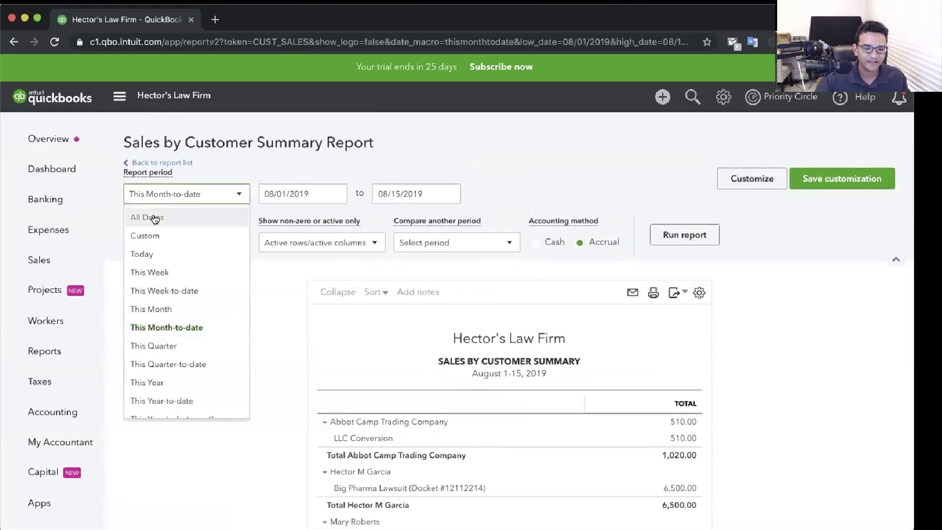
pyautogui.click(155, 219)
pyautogui.click(685, 236)
pyautogui.scroll(-3, 726, 340)
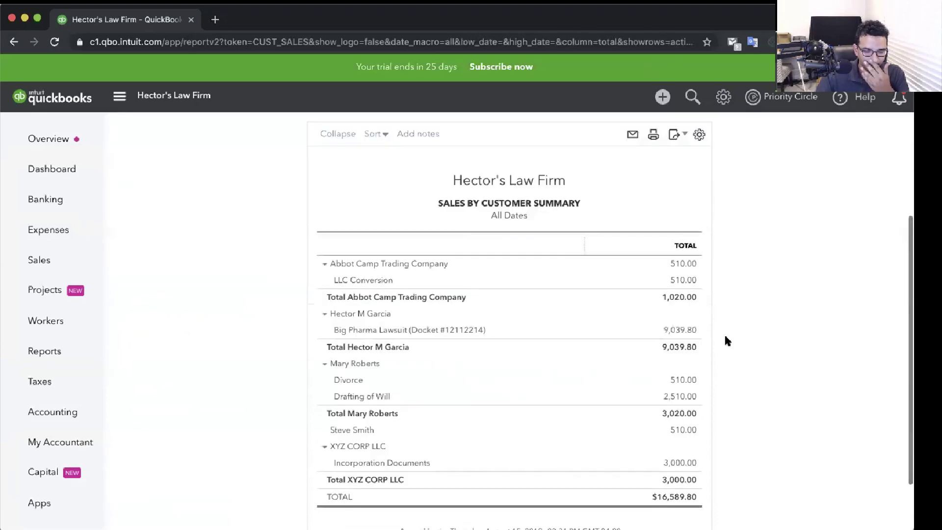
pyautogui.scroll(5, 728, 341)
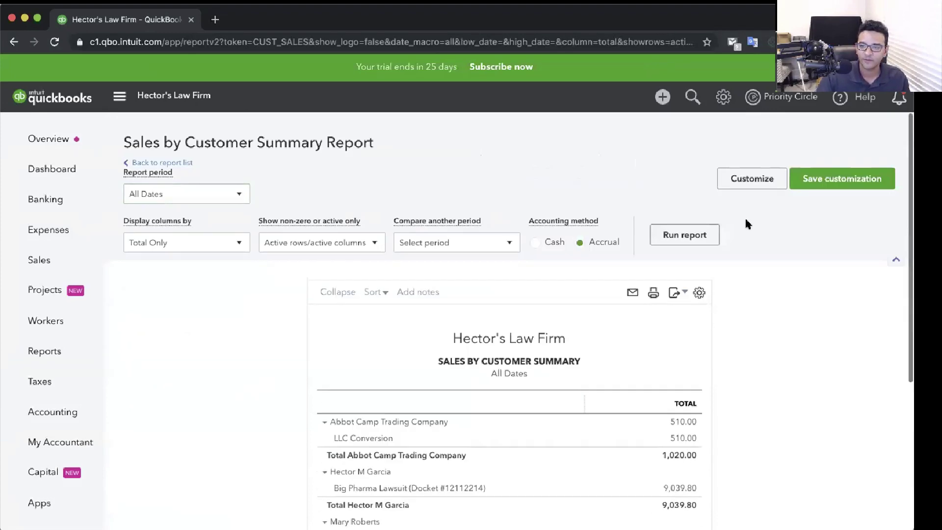
# - Filter the report's Product/Service to Retainer, leaving two customers totalling $4,551.25
pyautogui.click(747, 180)
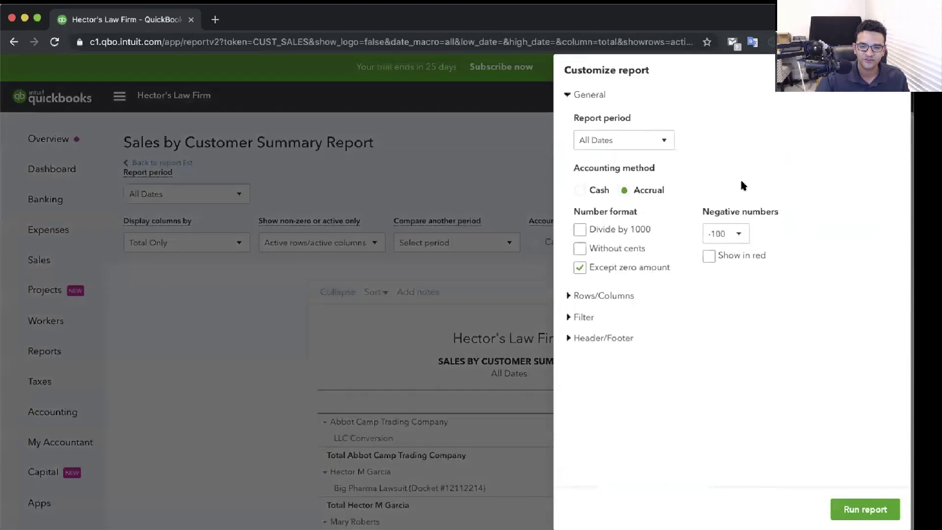
pyautogui.click(573, 318)
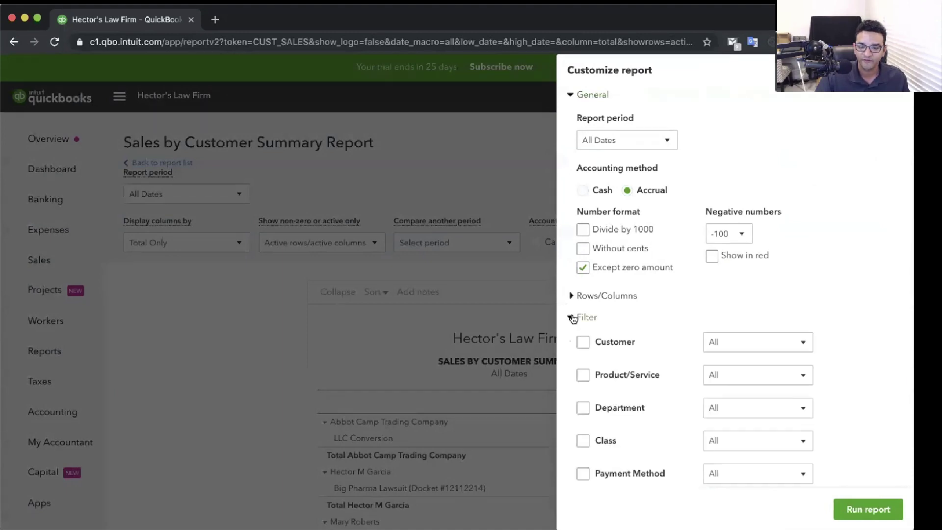
pyautogui.click(583, 375)
pyautogui.click(754, 340)
pyautogui.write('re')
pyautogui.click(713, 362)
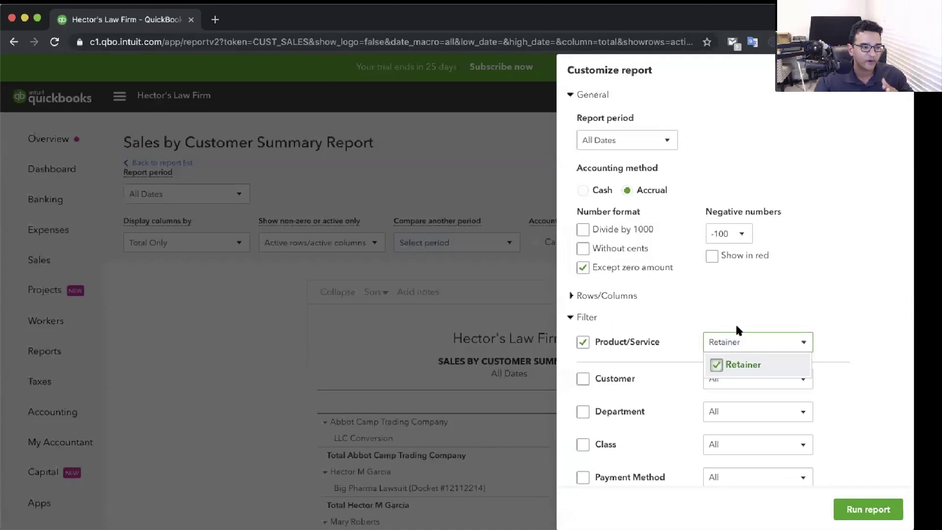
pyautogui.click(866, 510)
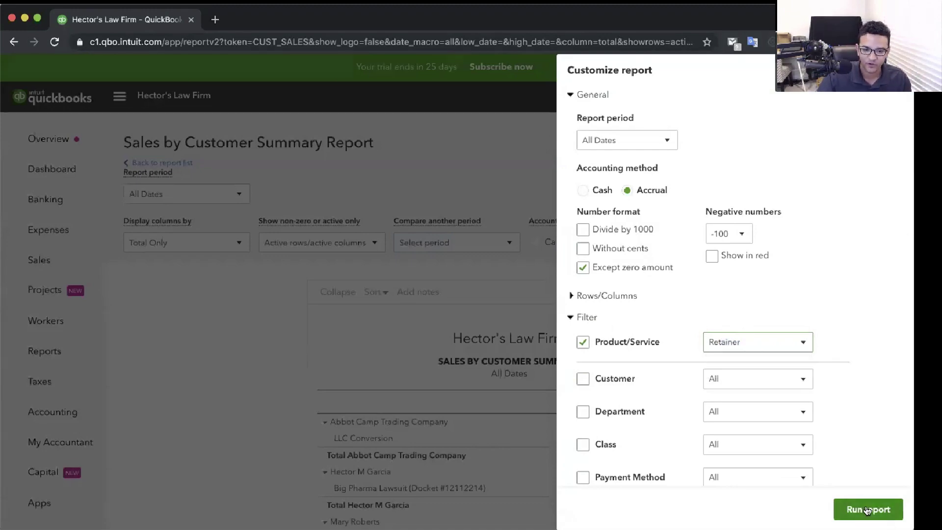
pyautogui.scroll(2, 167, 169)
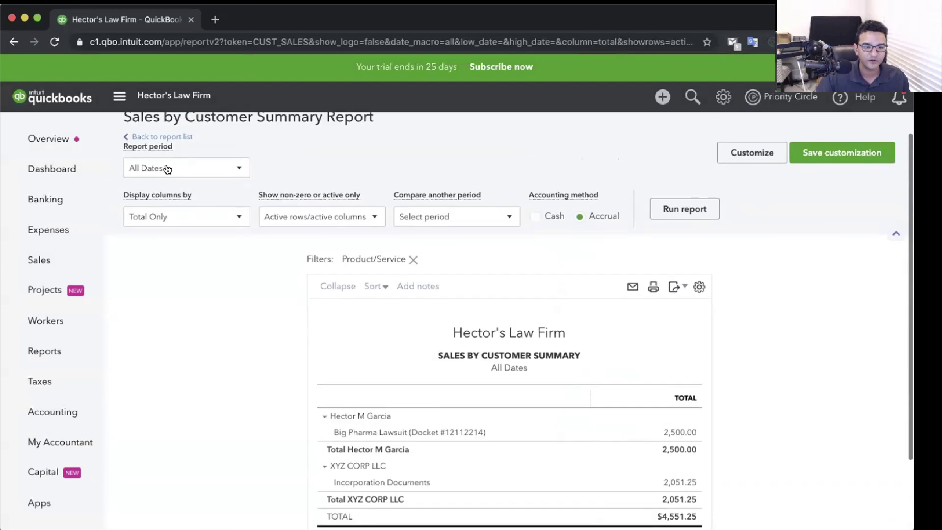
pyautogui.click(167, 170)
pyautogui.click(769, 416)
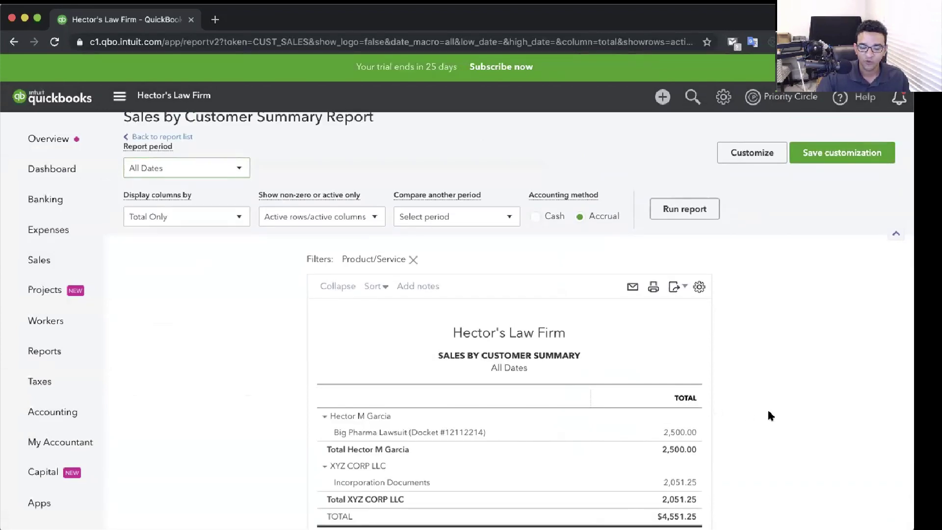
pyautogui.scroll(-2, 302, 393)
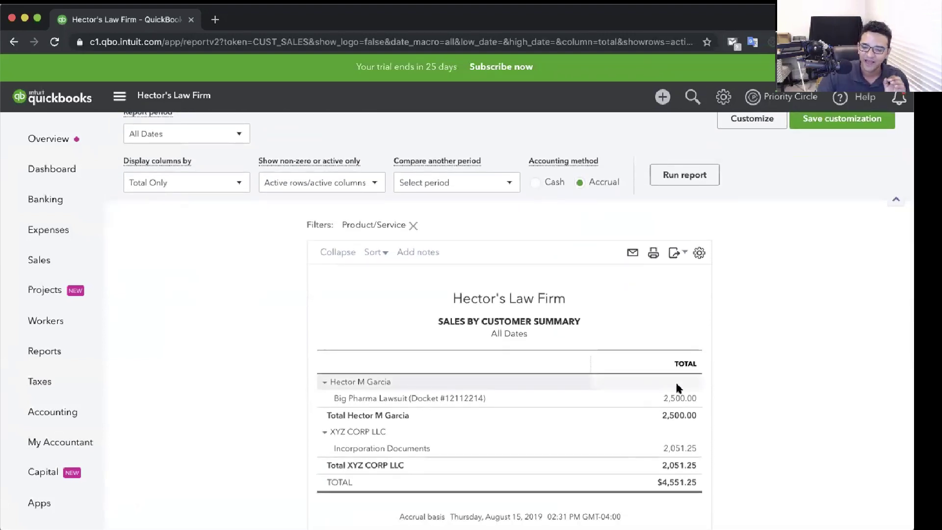
pyautogui.scroll(2, 795, 371)
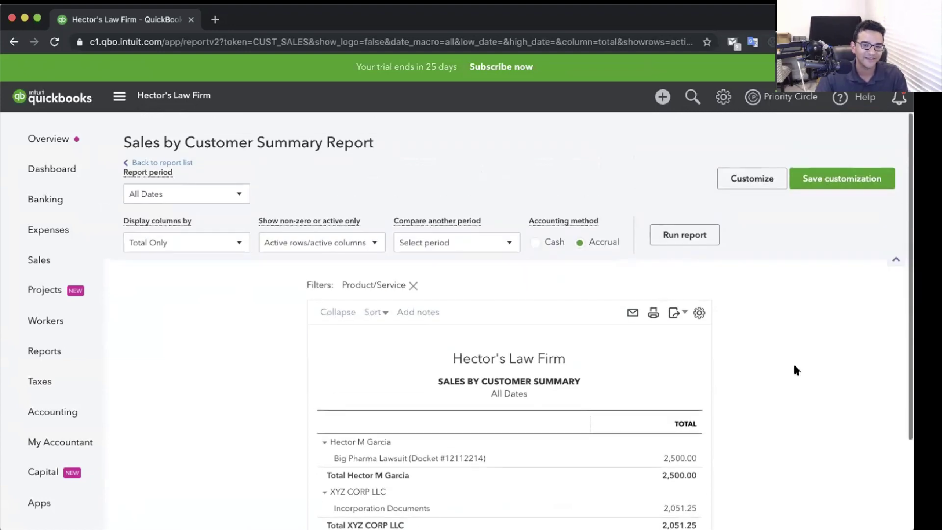
# - Change the report title in Header/Footer to 'Retainer Balance By Customer' and rerun it
pyautogui.click(741, 141)
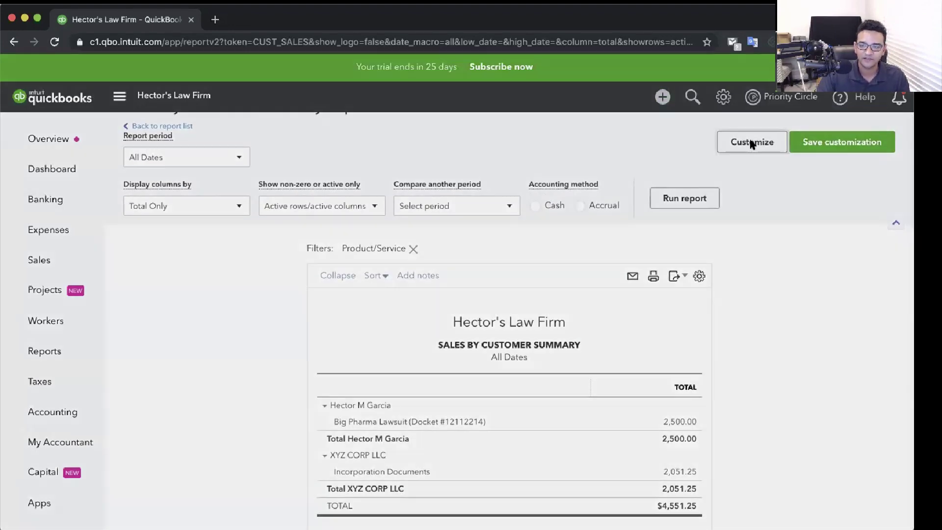
pyautogui.scroll(-5, 833, 164)
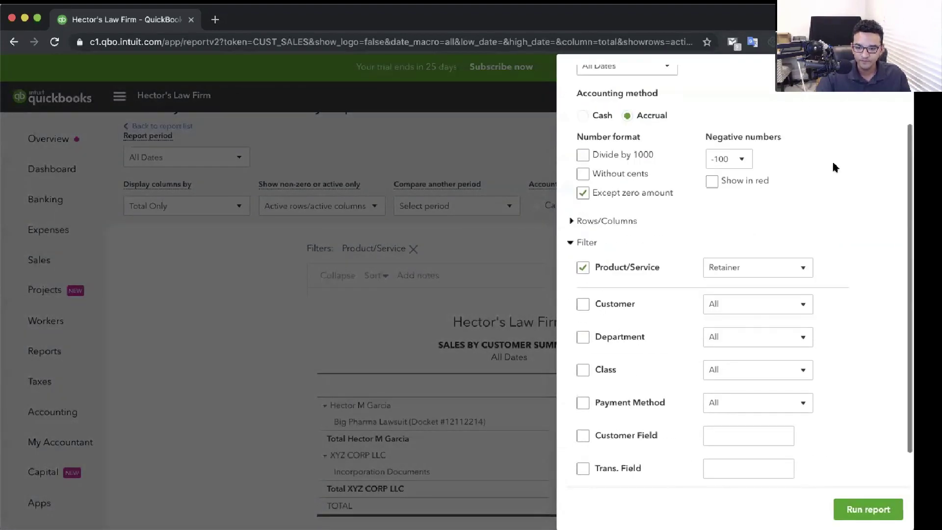
pyautogui.click(579, 463)
pyautogui.scroll(-8, 686, 414)
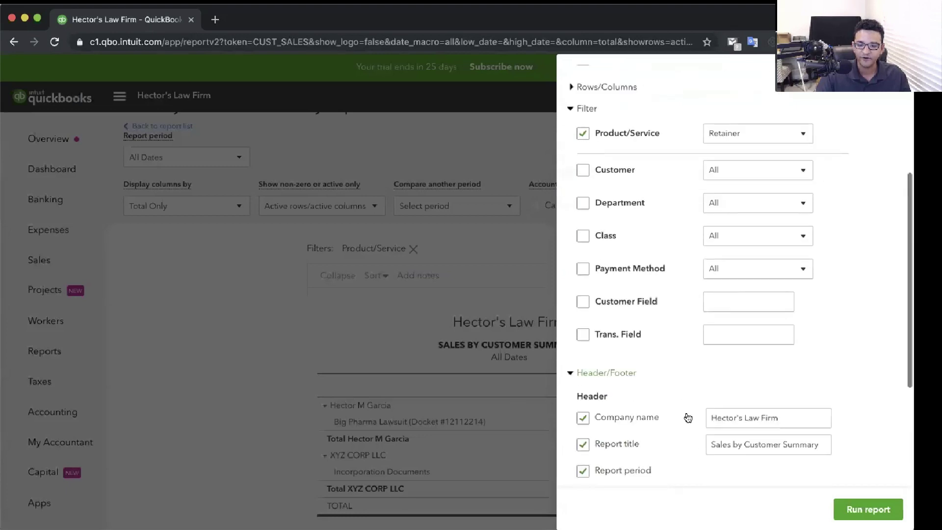
pyautogui.tripleClick(712, 361)
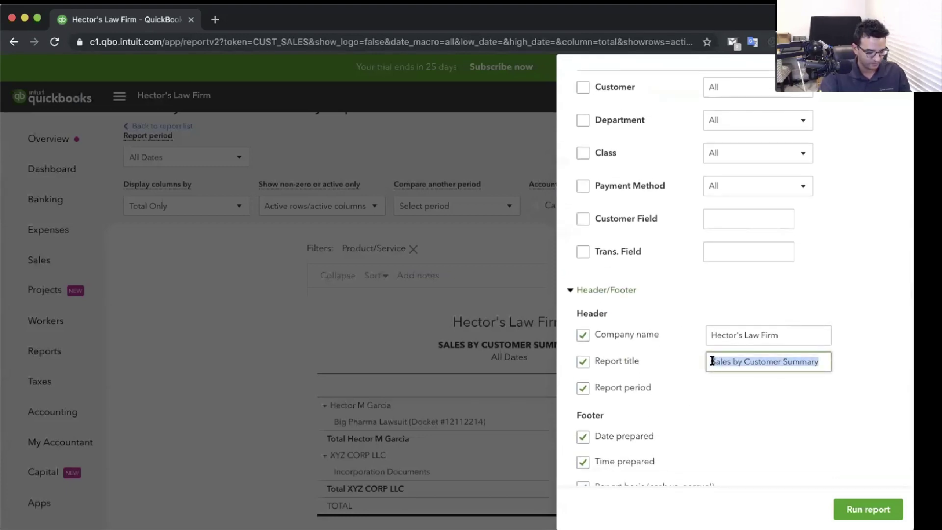
pyautogui.write('Retainer Balacnce By cu')
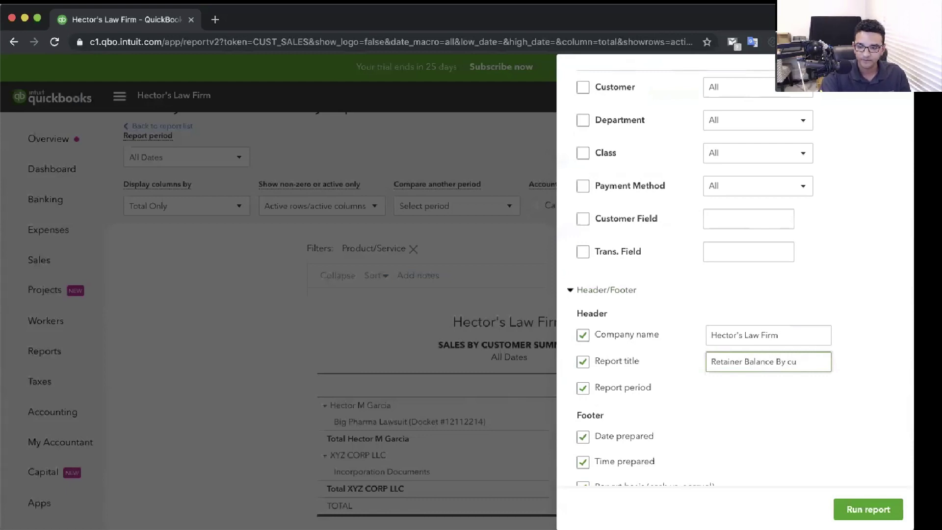
pyautogui.write('stomer')
pyautogui.click(868, 510)
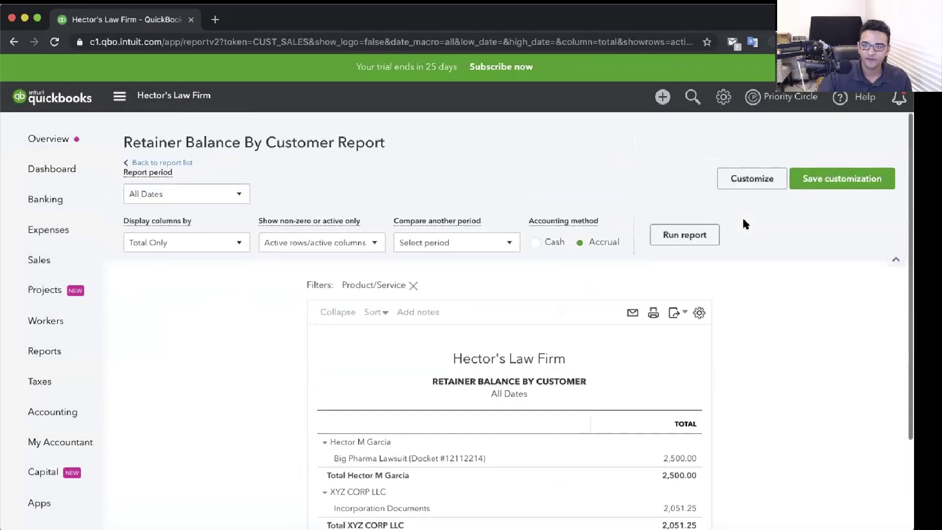
# - Save the customized report as a custom report under its existing name, Retainer Balance By Customer
pyautogui.click(805, 183)
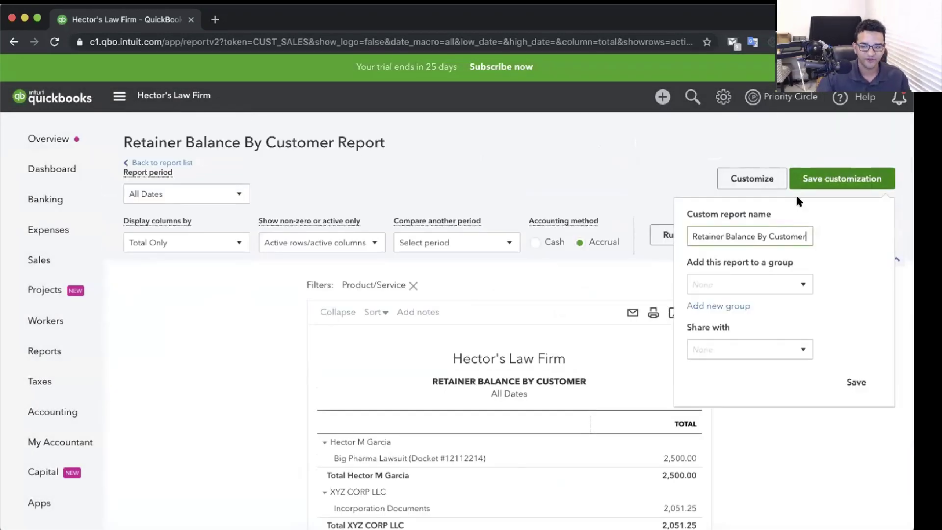
pyautogui.click(852, 391)
pyautogui.scroll(-2, 189, 303)
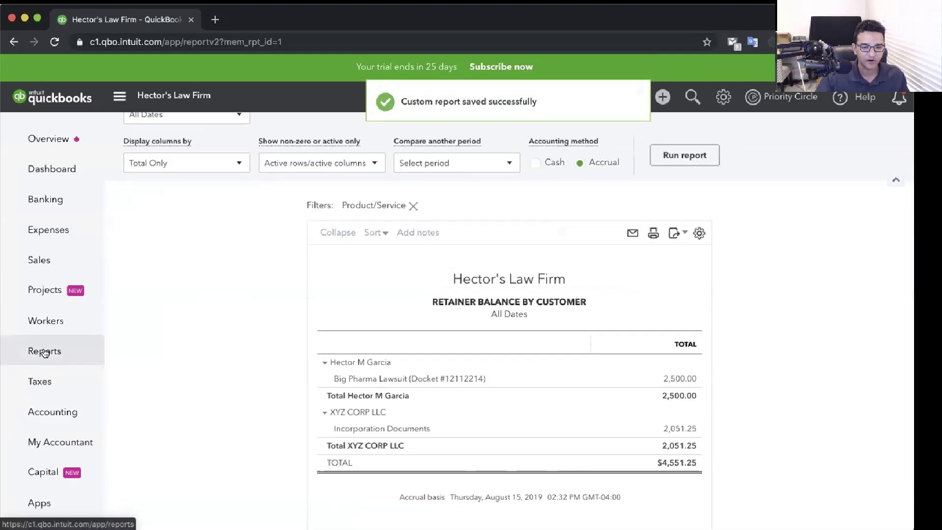
# - Reopen Retainer Balance By Customer from the Custom reports list, showing its $4,551.25 total
pyautogui.click(44, 351)
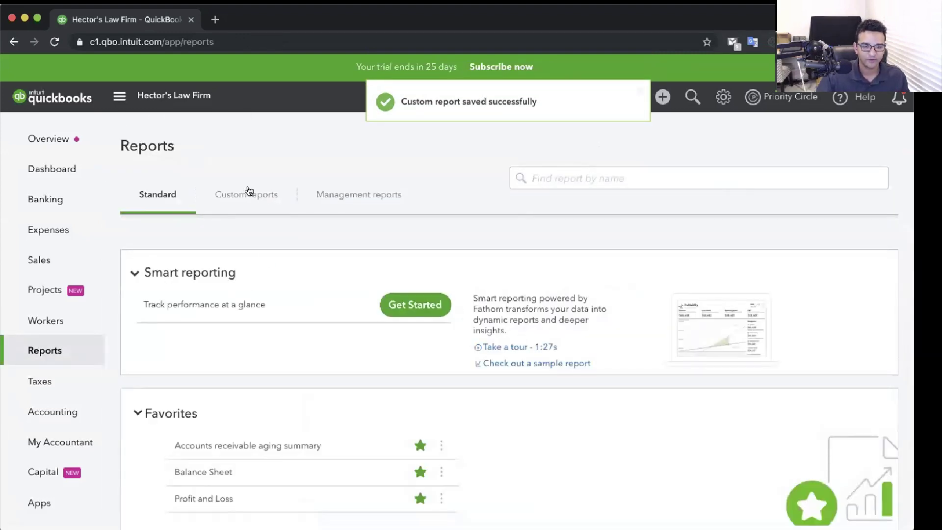
pyautogui.click(249, 193)
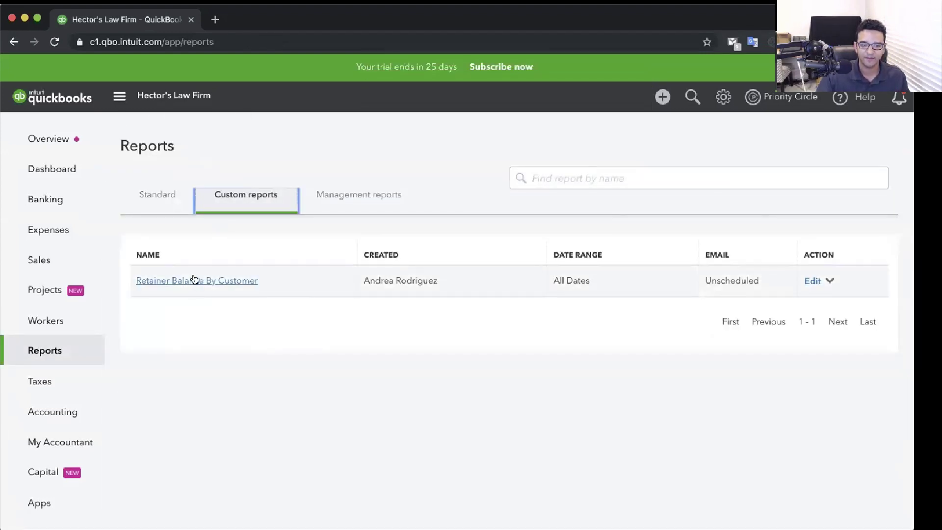
pyautogui.click(194, 280)
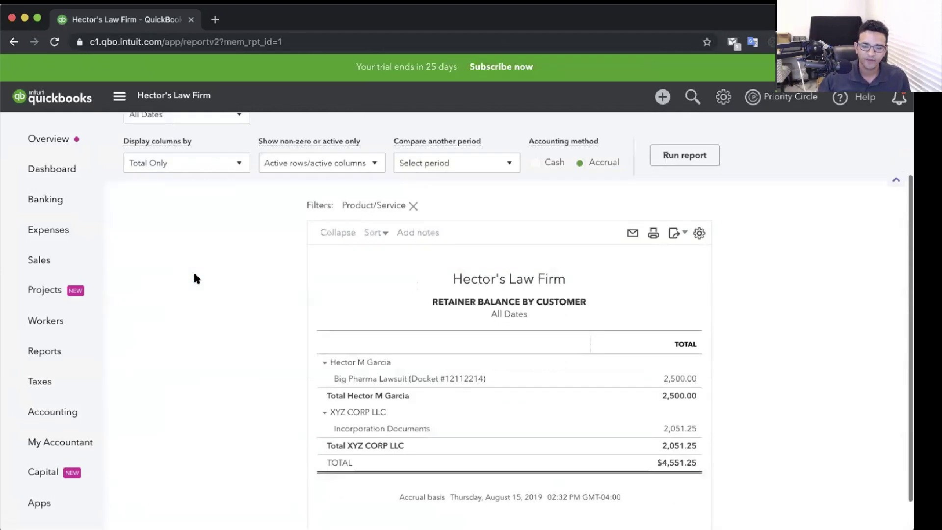